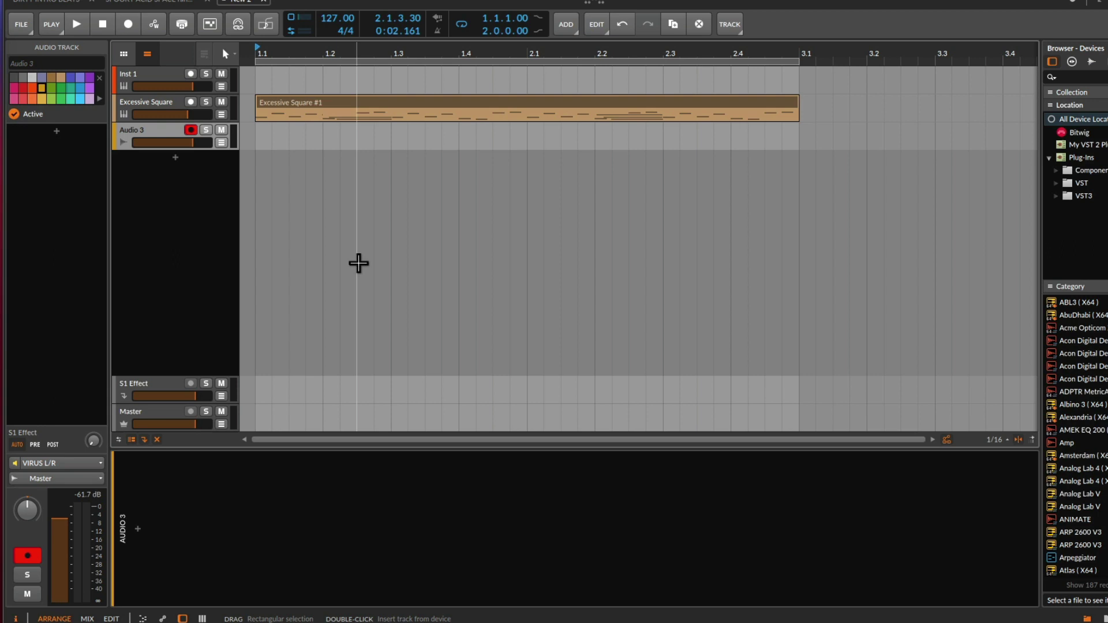
Step: Select the Excessive Square track to show its Poly Grid, and start playback
click(136, 102)
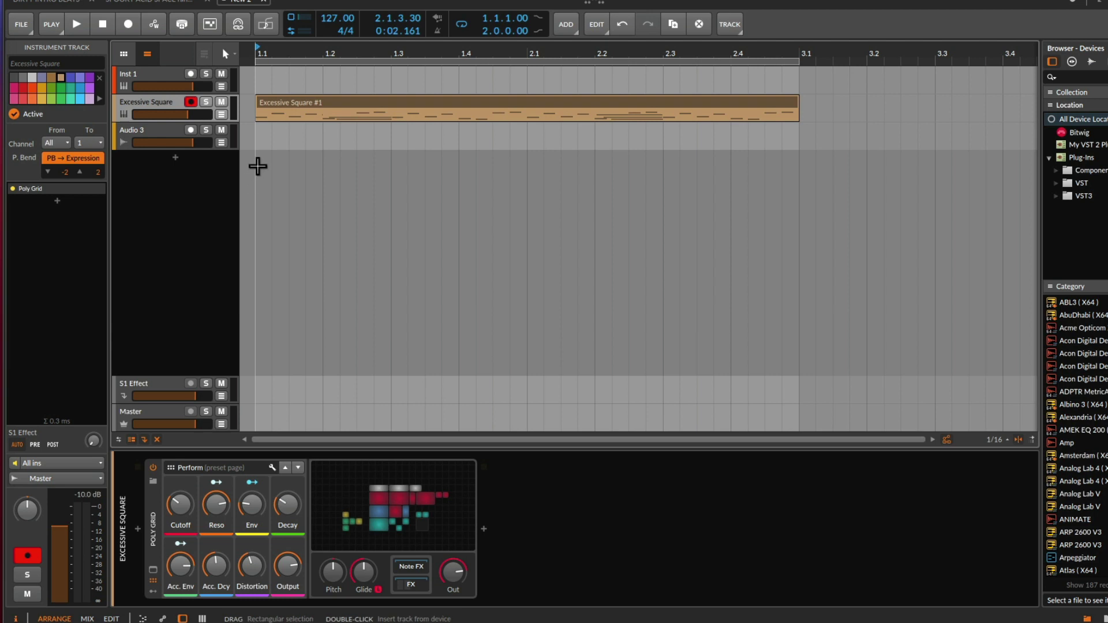
key(space)
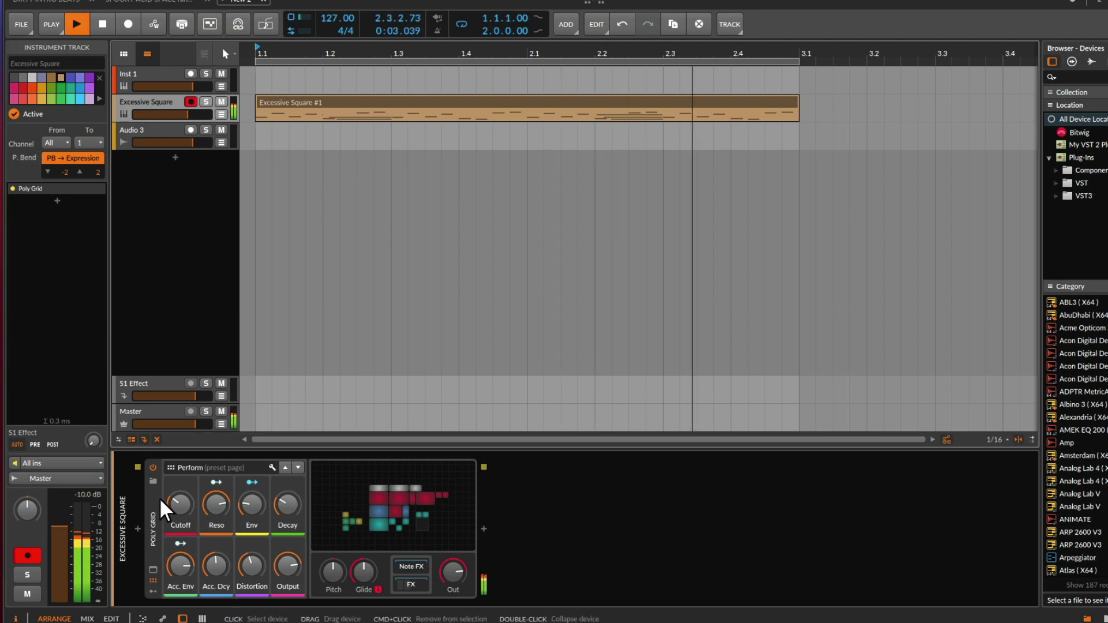
mouse_move(179, 505)
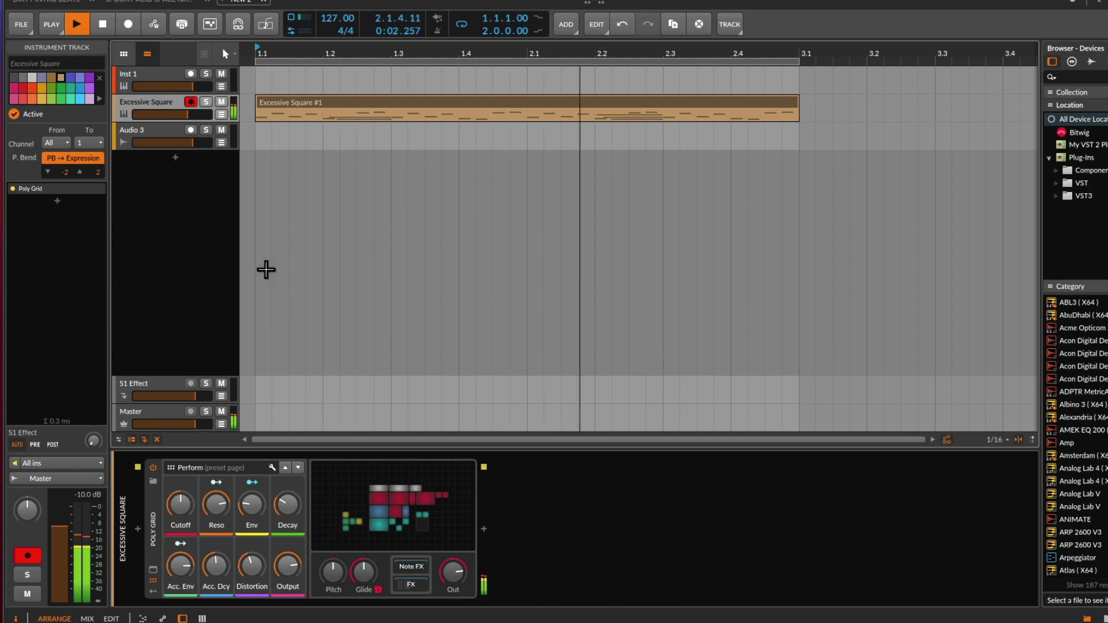
Step: Open the Excessive Square #1 clip in an enlarged note editor and play the pattern
double_click(349, 99)
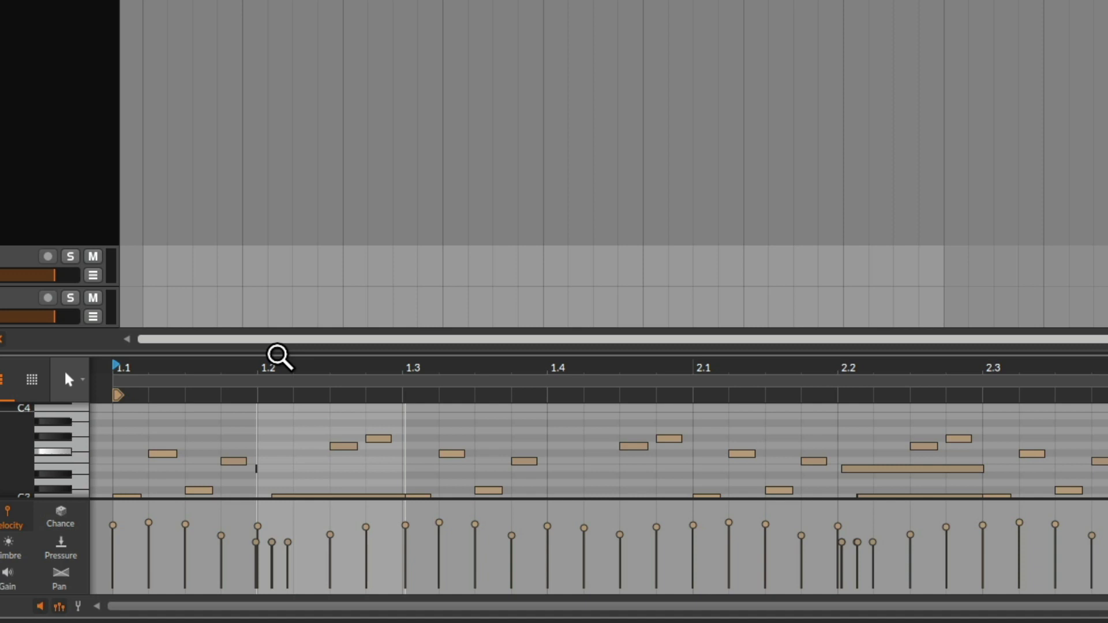
drag(322, 405, 329, 315)
drag(282, 233, 283, 180)
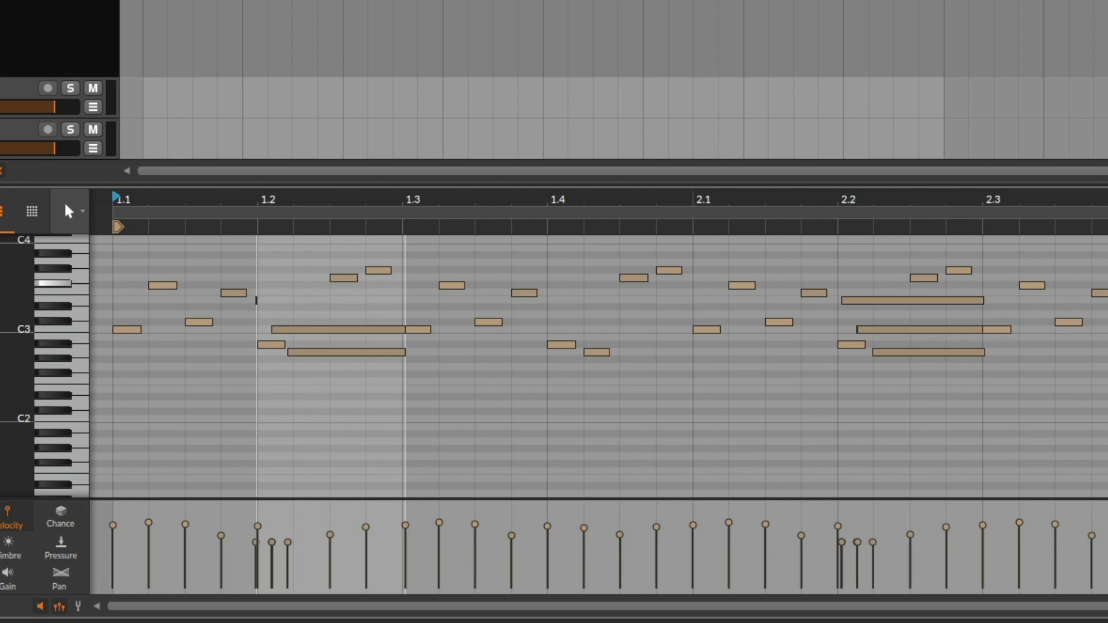
key(space)
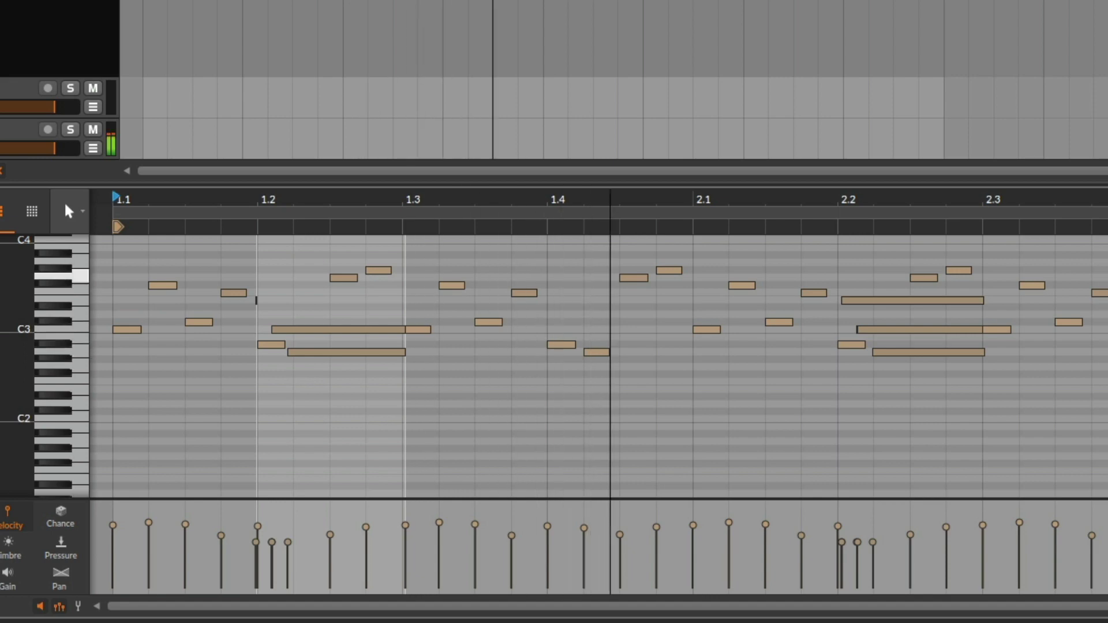
Step: Stop playback and add a new instrument track loaded with the E-Hat synth, showing its devices
key(space)
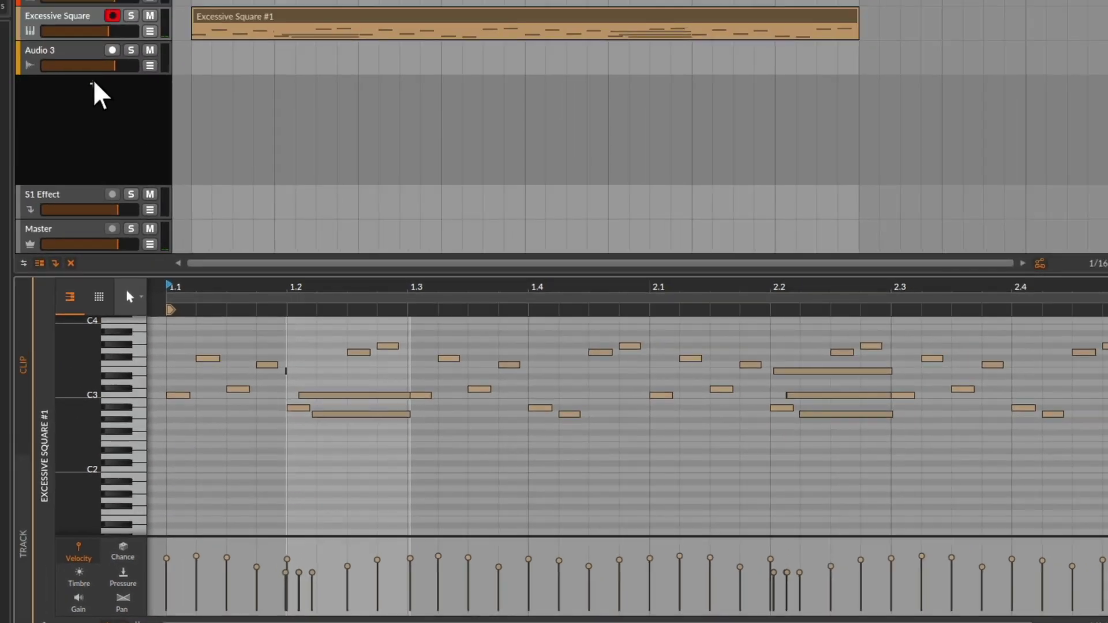
click(56, 22)
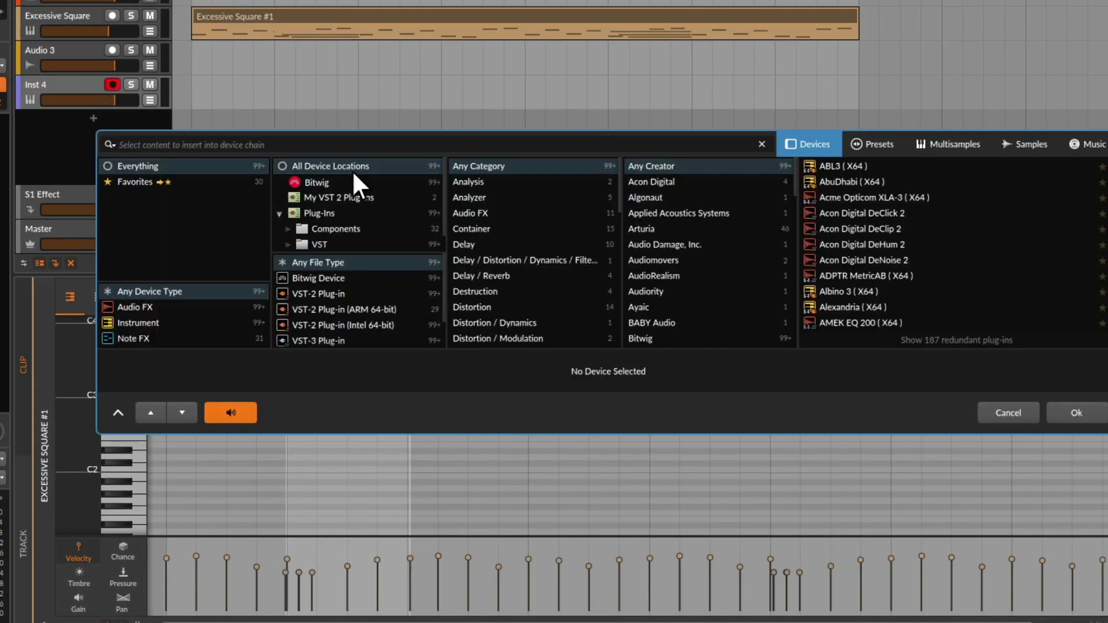
text(h)
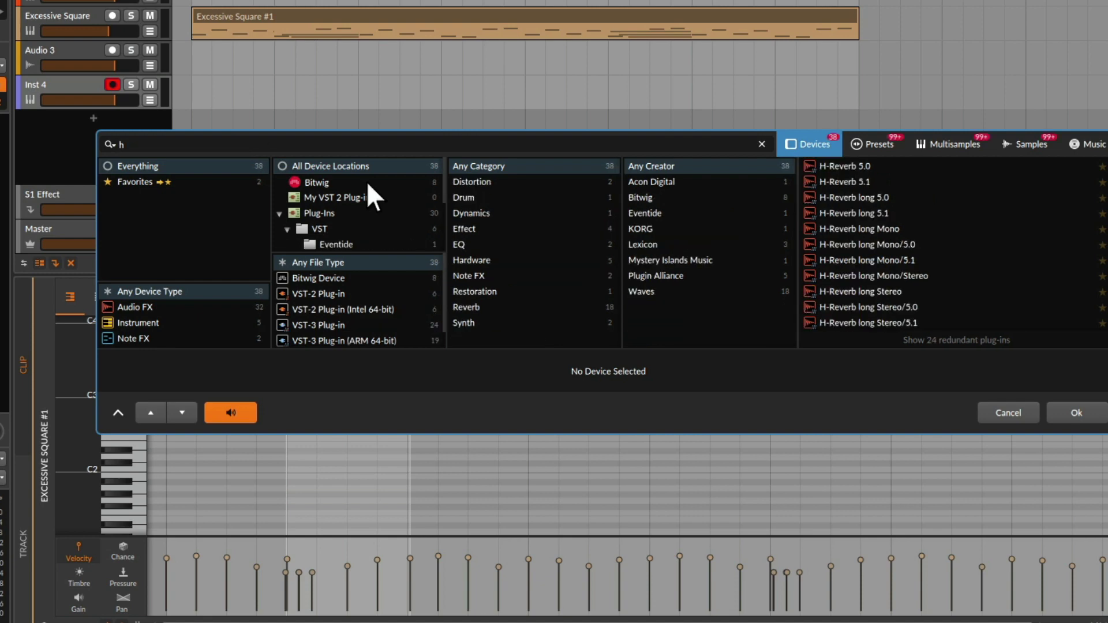
text(at)
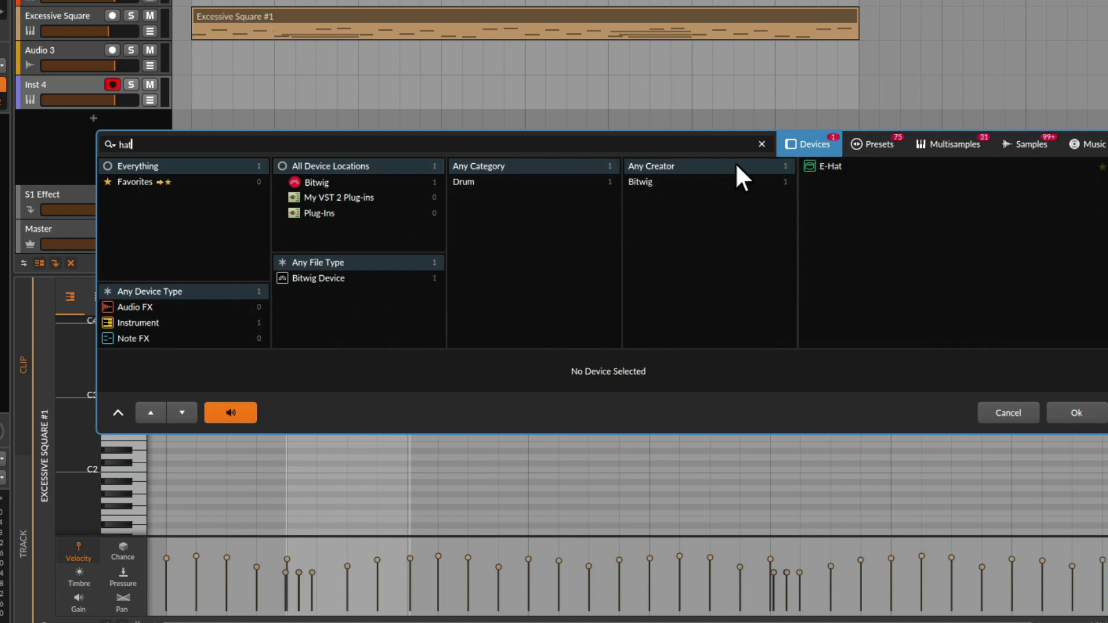
click(824, 166)
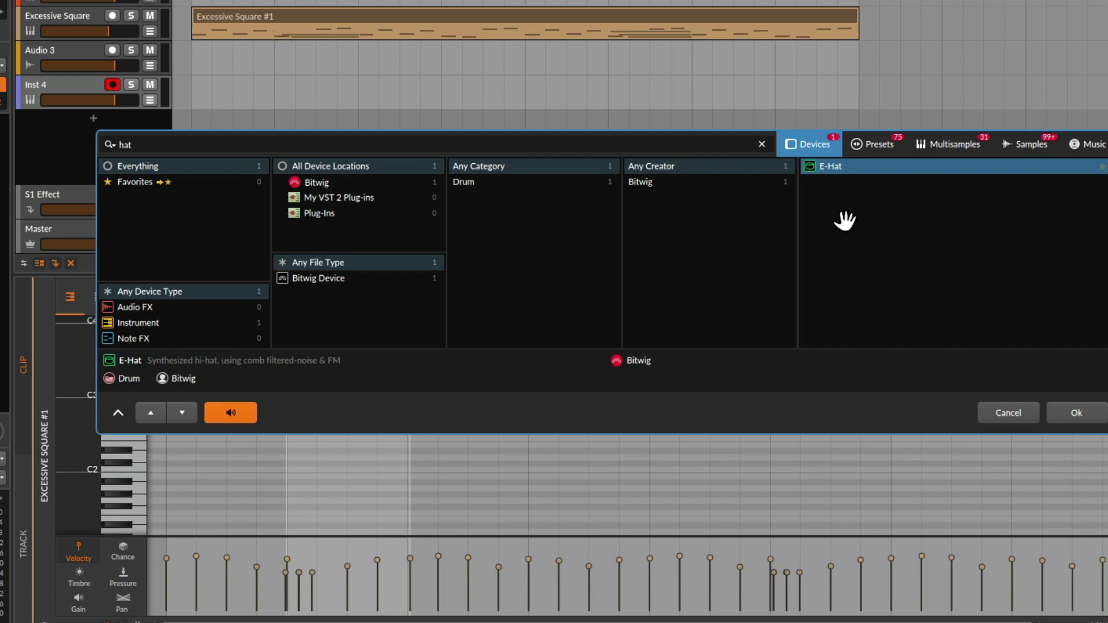
click(1077, 412)
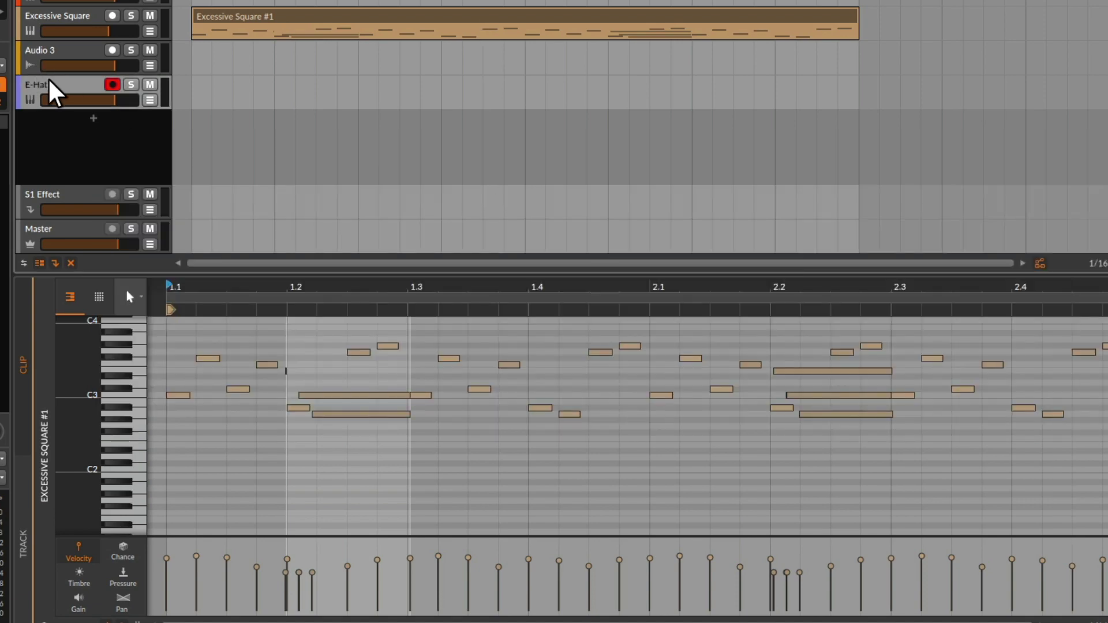
key(d)
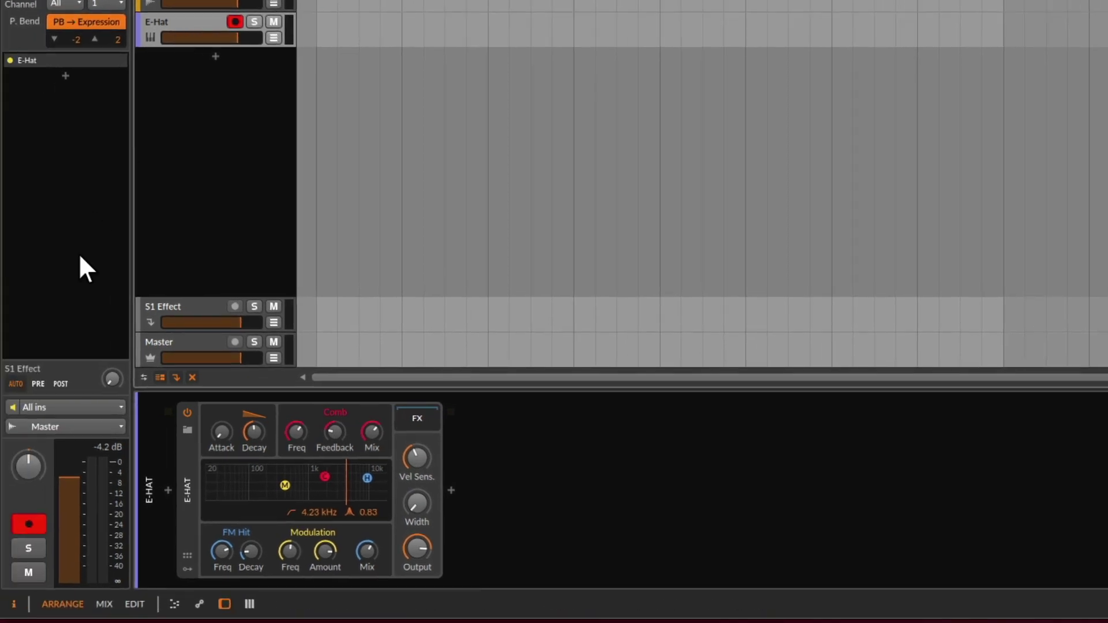
Step: Set the E-Hat track's note input to Tracks > Excessive Square
click(119, 407)
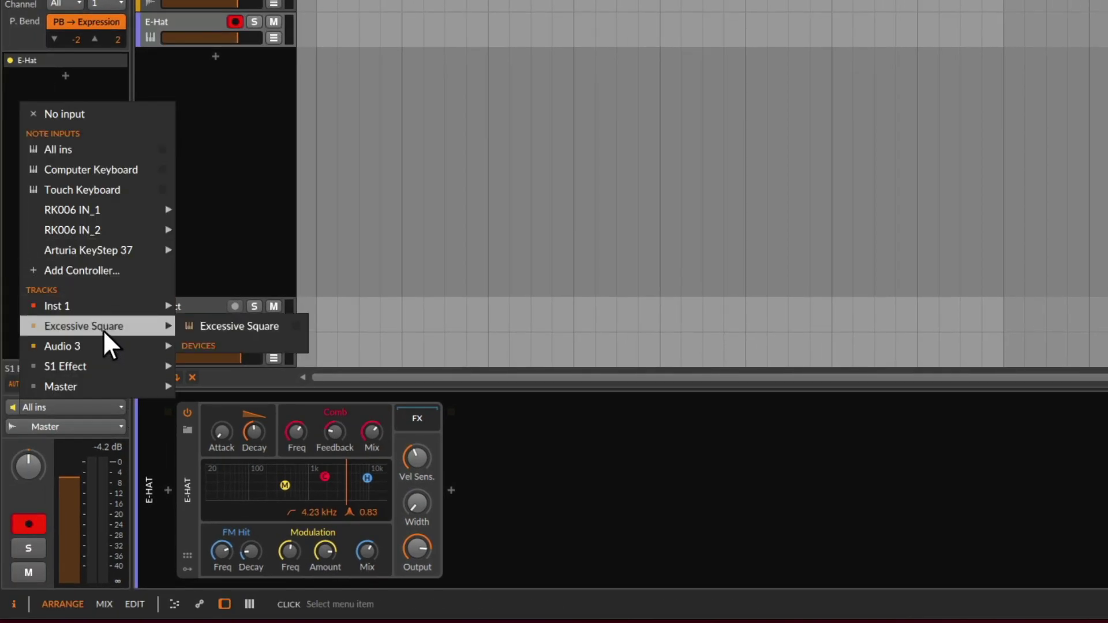
mouse_move(140, 334)
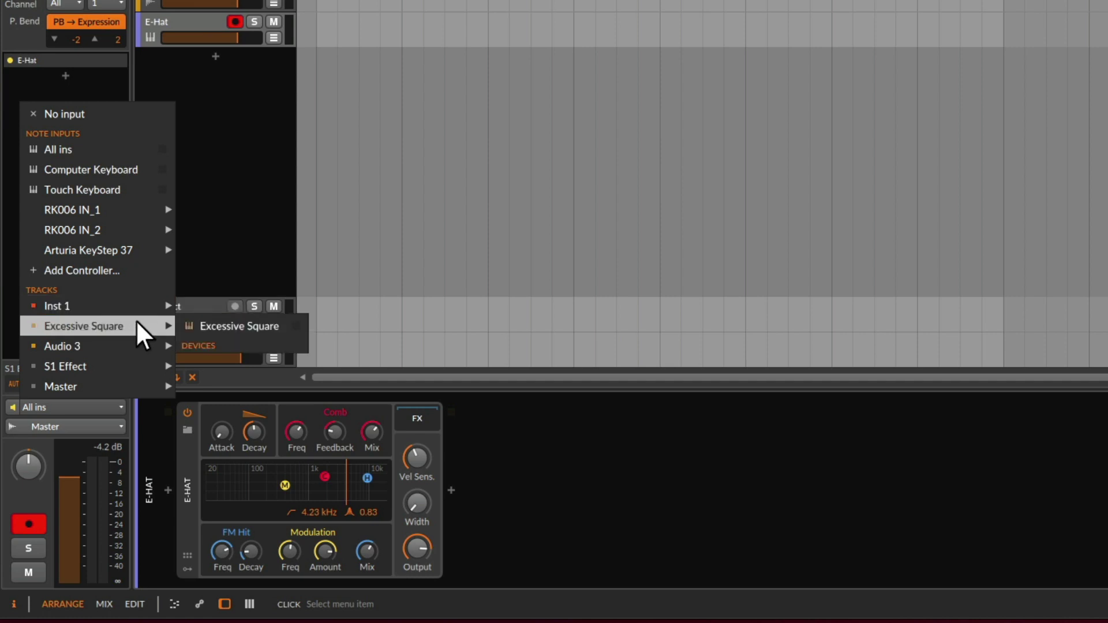
click(226, 326)
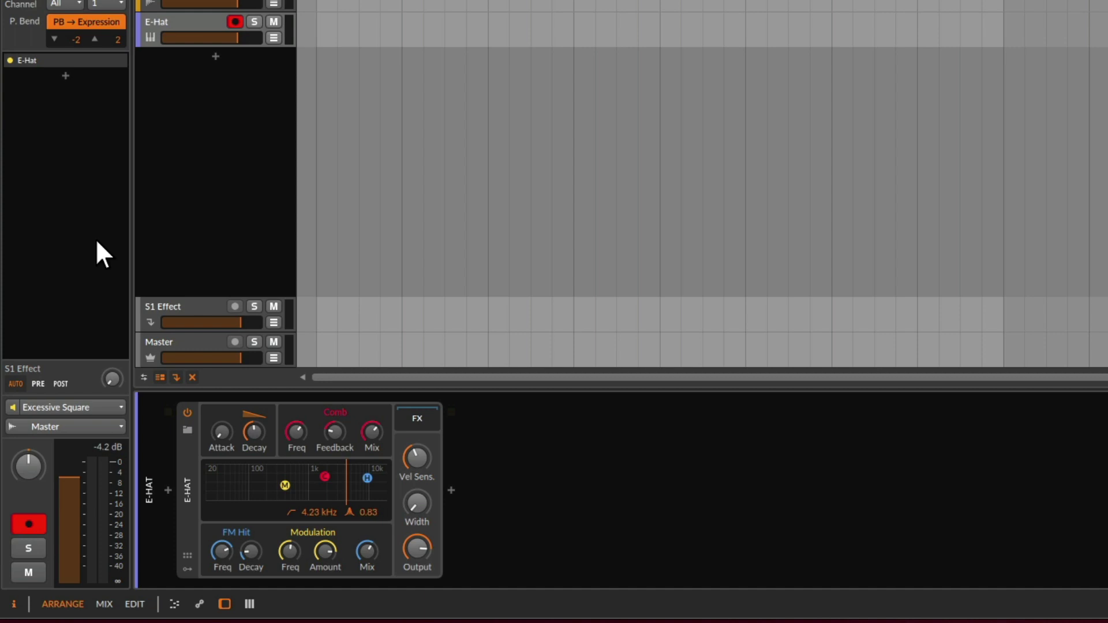
Step: Start playback and lower the Excessive Square Poly Grid cutoff to 174 Hz
key(space)
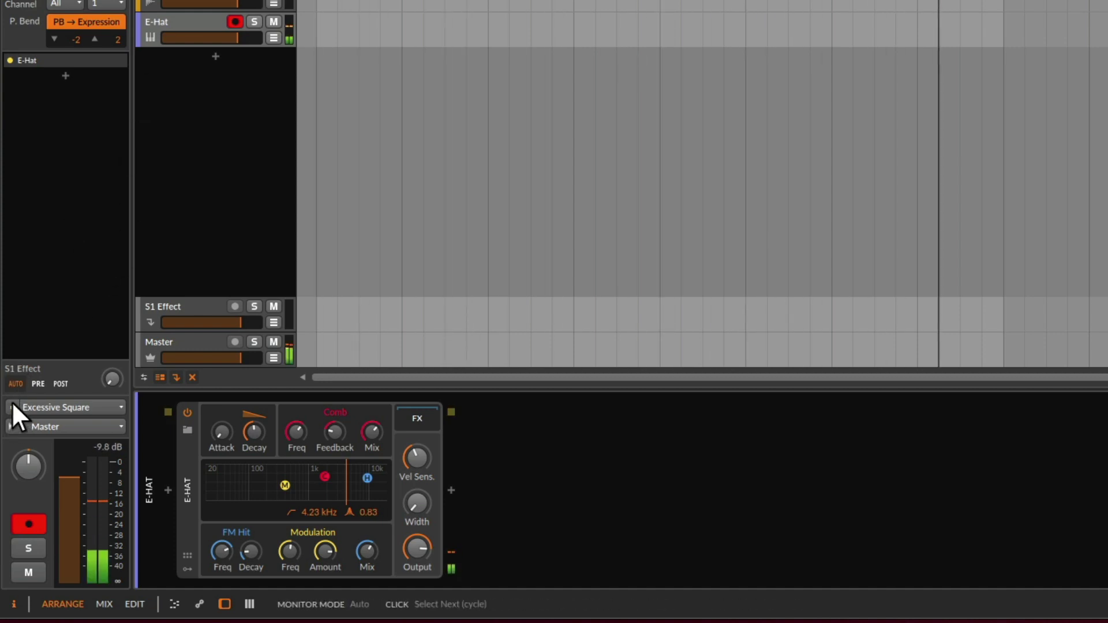
click(159, 3)
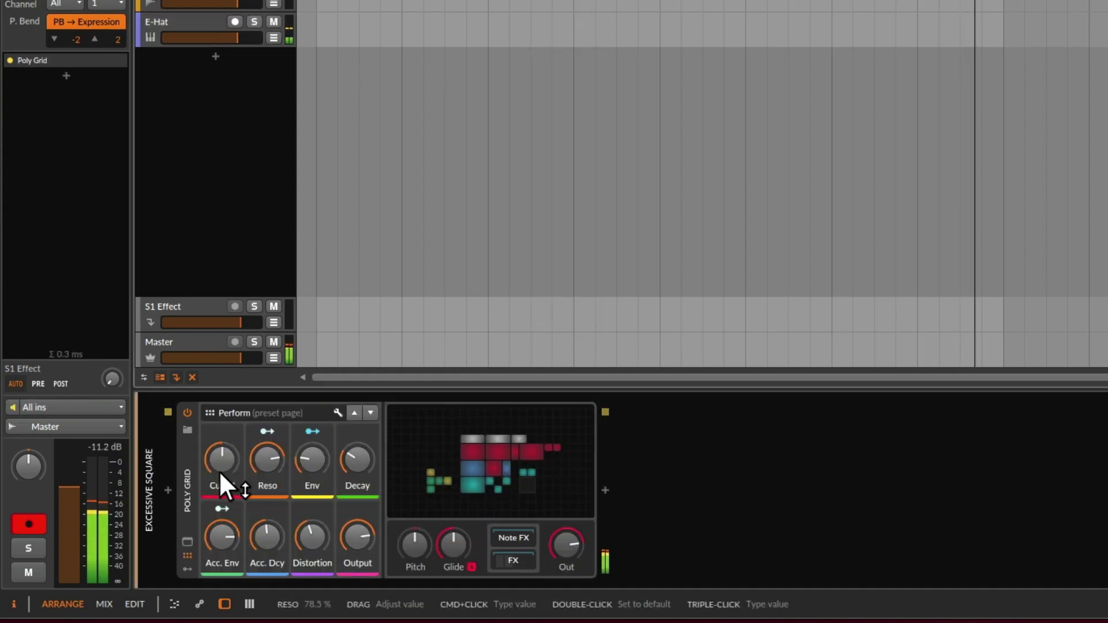
drag(219, 471, 220, 508)
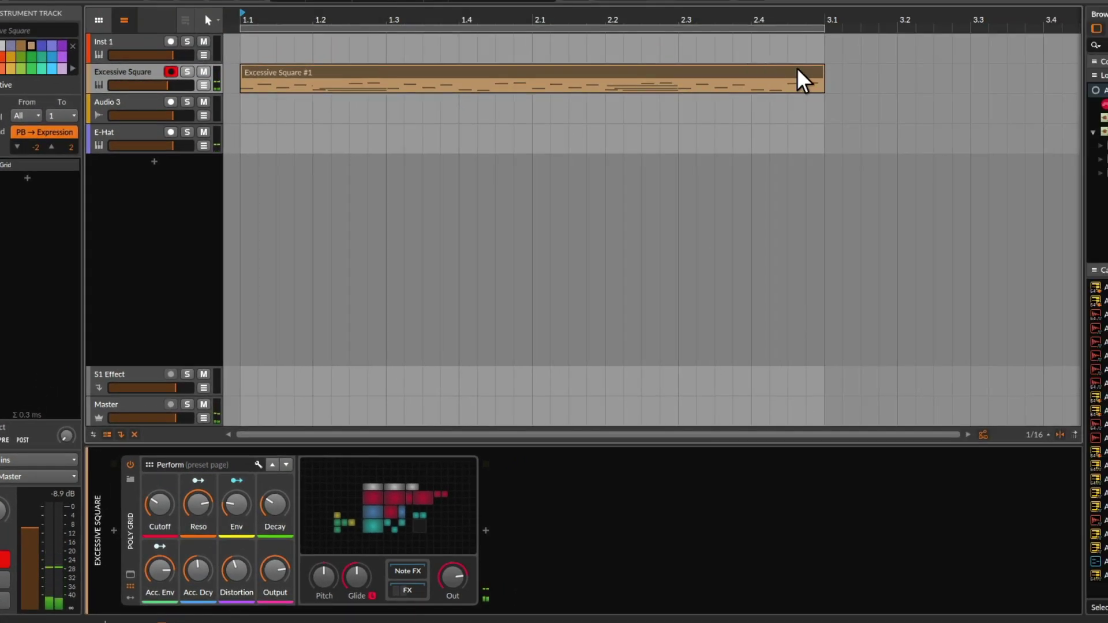
Step: Scale the Excessive Square #1 clip 50%, undo it, then play with E-Hat selected
click(789, 71)
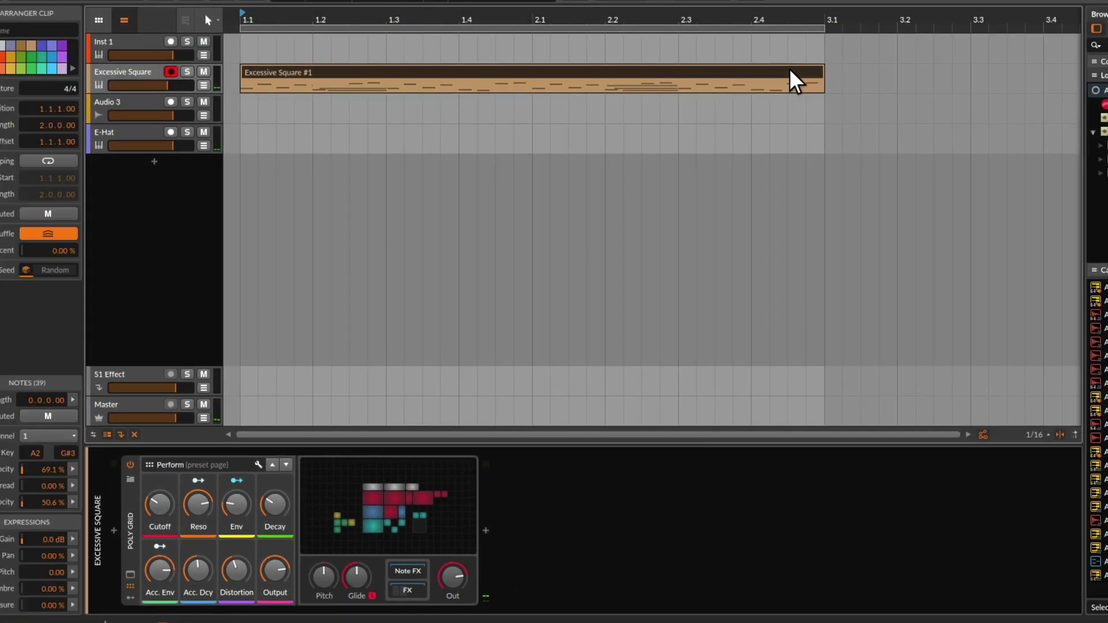
right_click(788, 68)
click(830, 298)
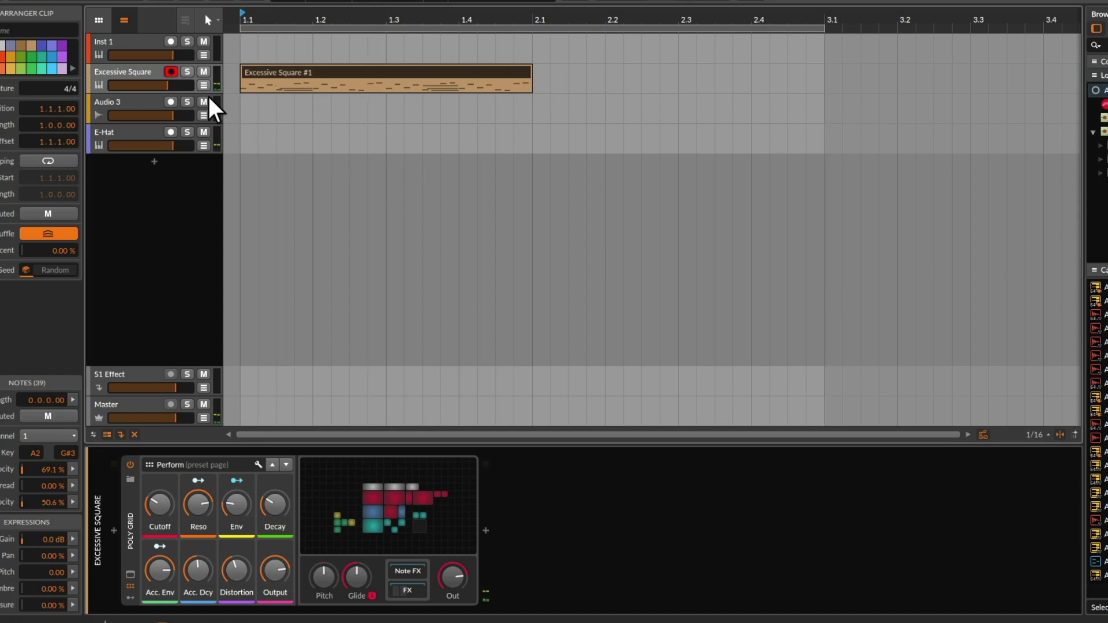
key(ctrl+z)
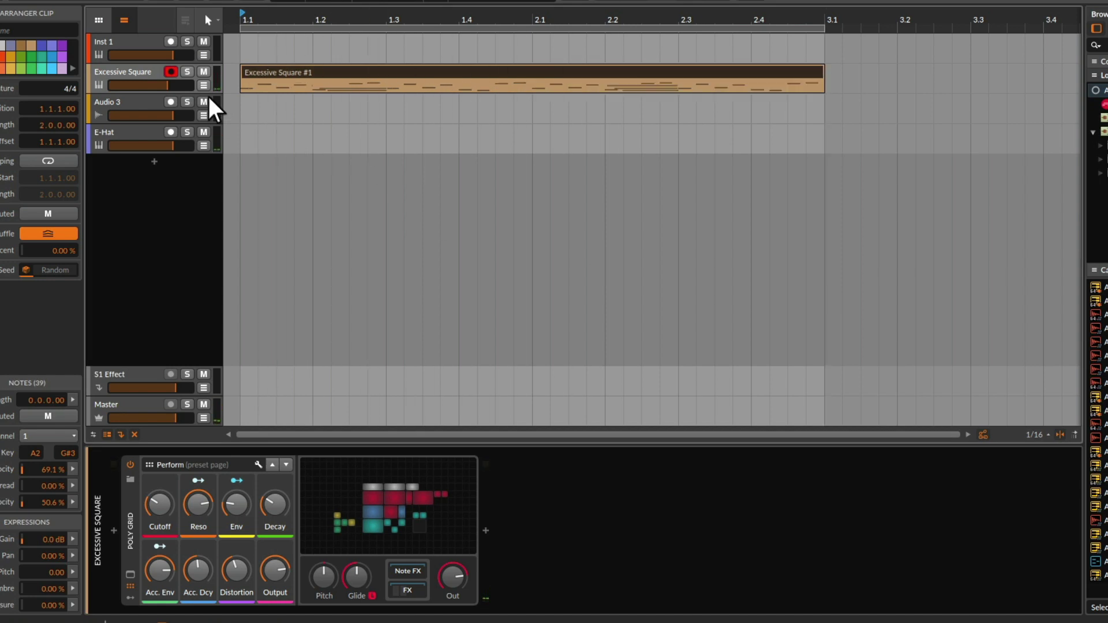
click(118, 127)
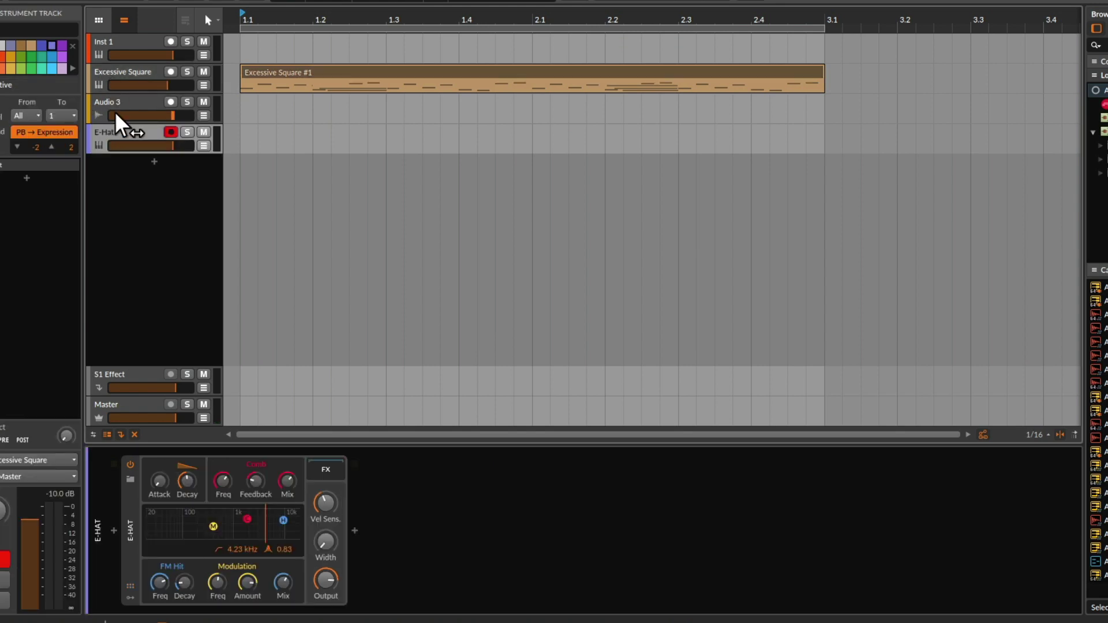
key(space)
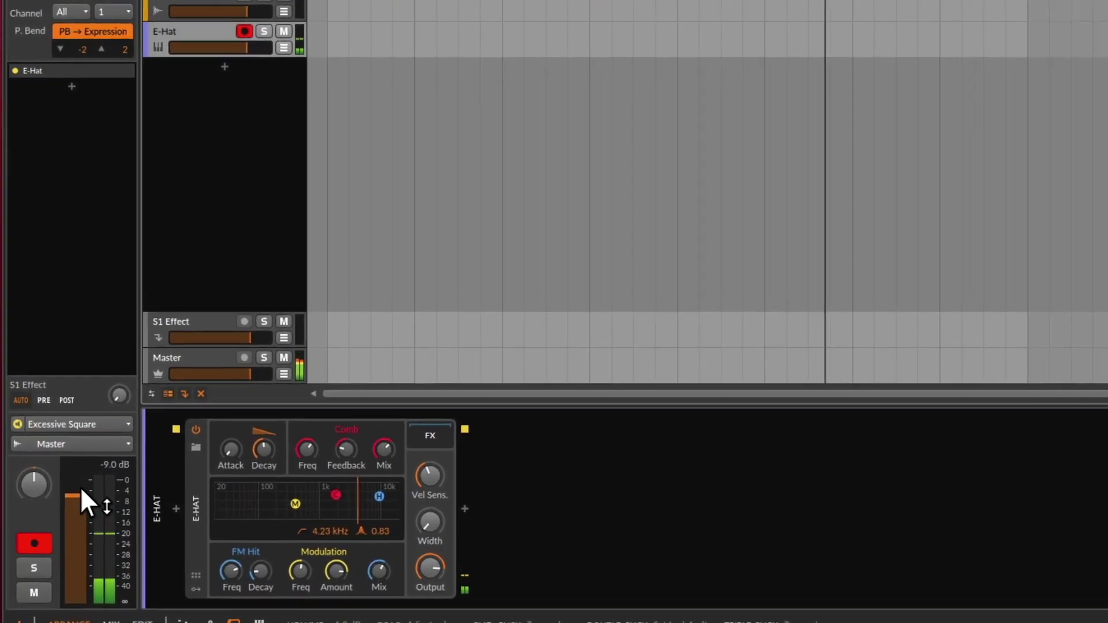
Step: Raise E-Hat's volume, lower FM Hit to ~4.78 kHz and Comb to ~2.21 kHz, then stop
drag(38, 529, 38, 513)
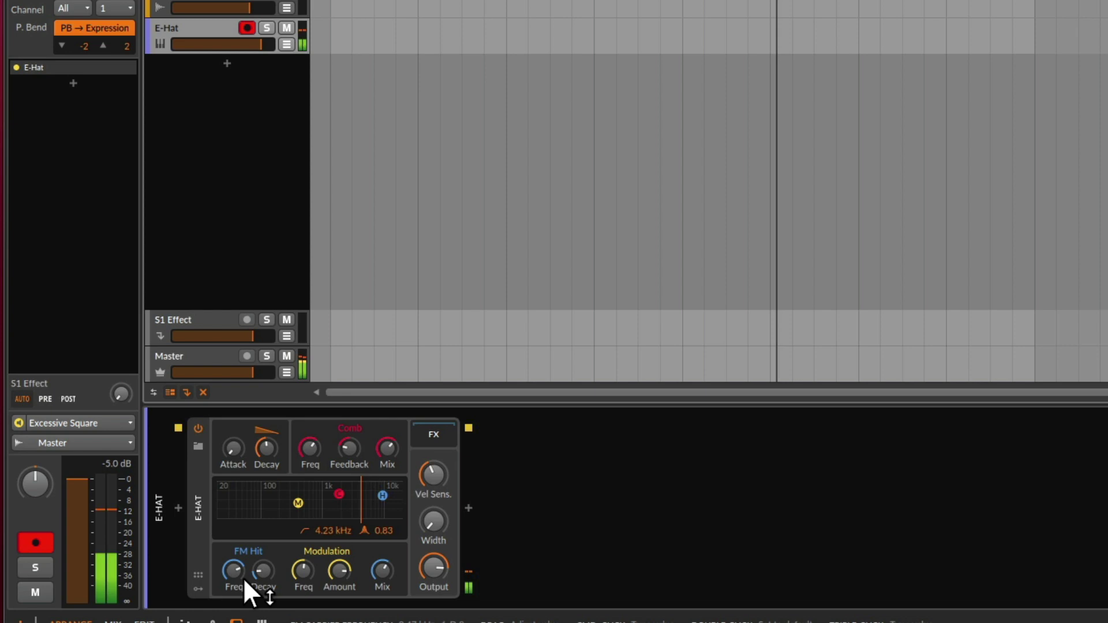
drag(240, 592, 240, 619)
drag(310, 448, 310, 446)
key(space)
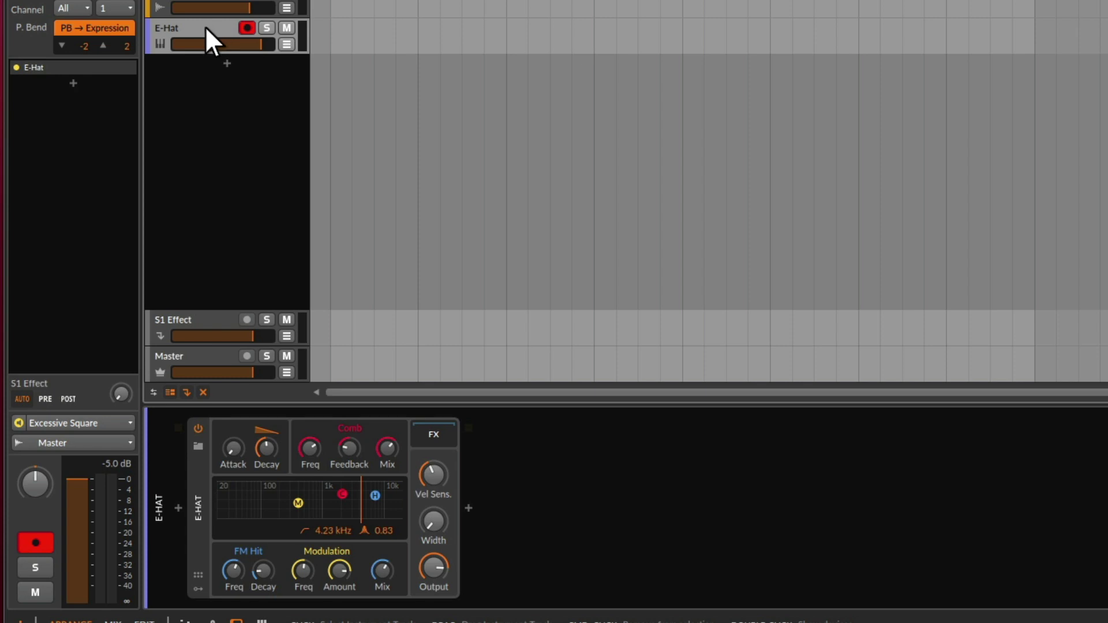
Step: Insert a Quantize note effect before E-Hat on its track
click(176, 508)
text(q)
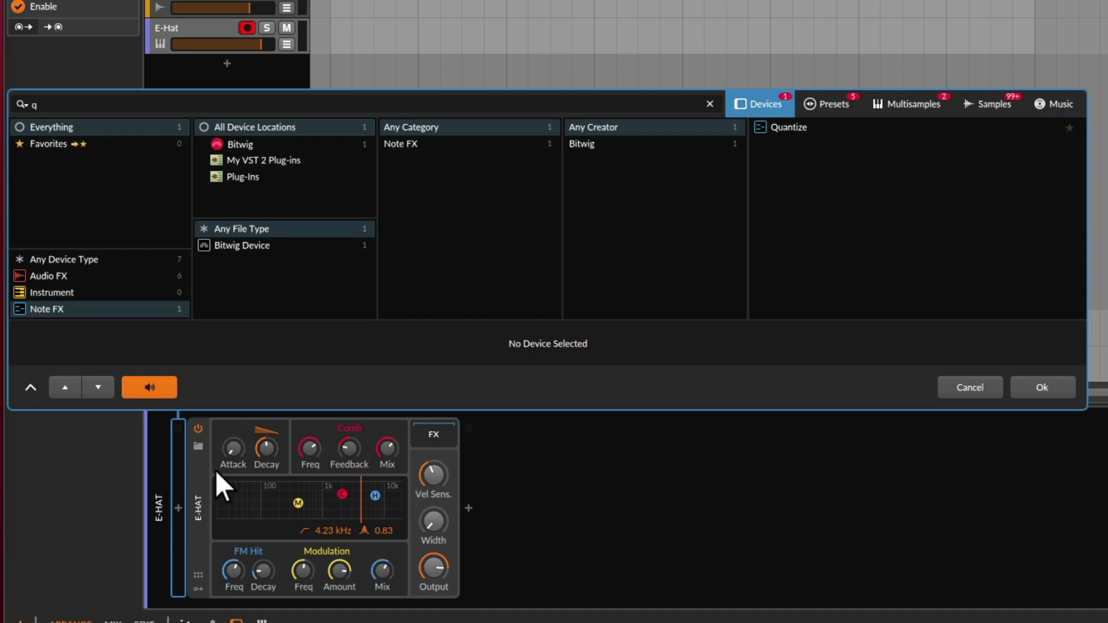
text(uan)
double_click(795, 127)
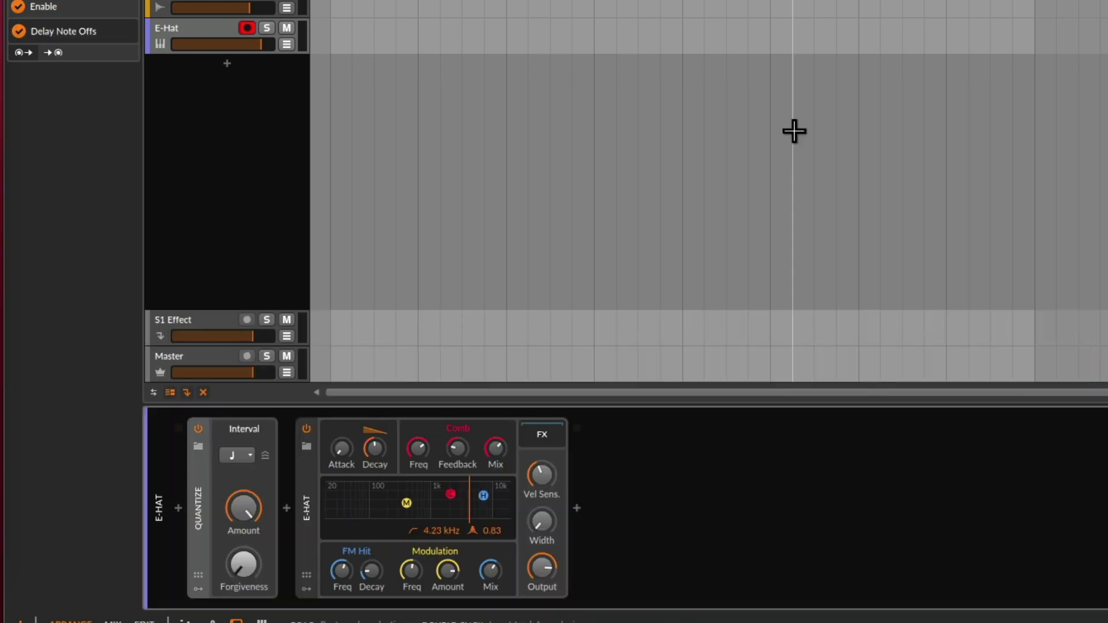
Step: Set the Quantize interval to 16th notes and raise its Forgiveness amount
click(241, 452)
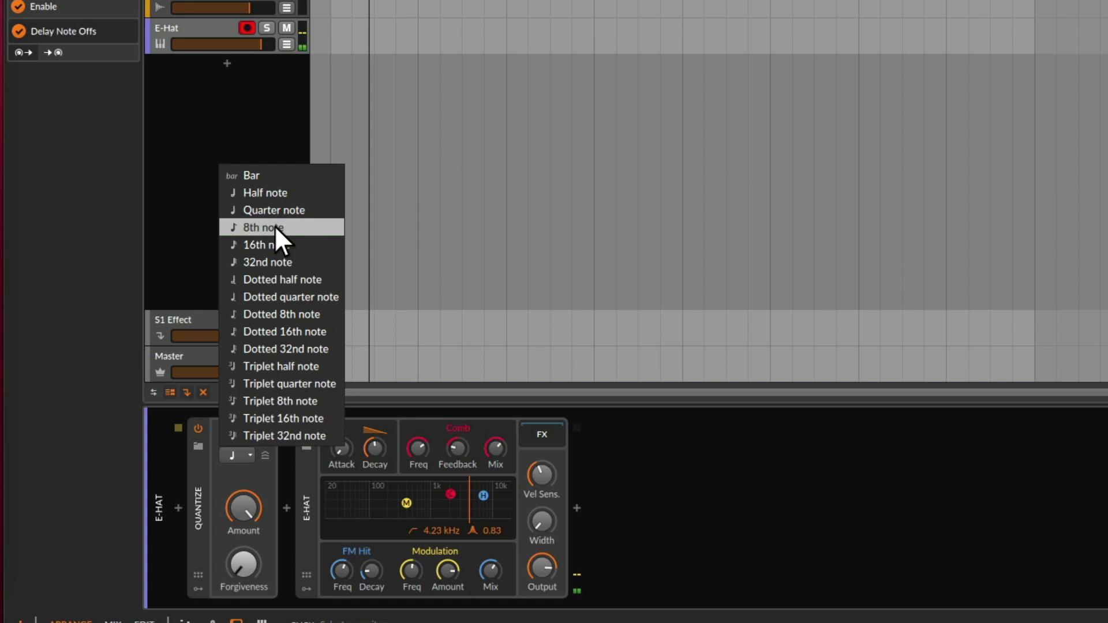
click(275, 227)
click(244, 453)
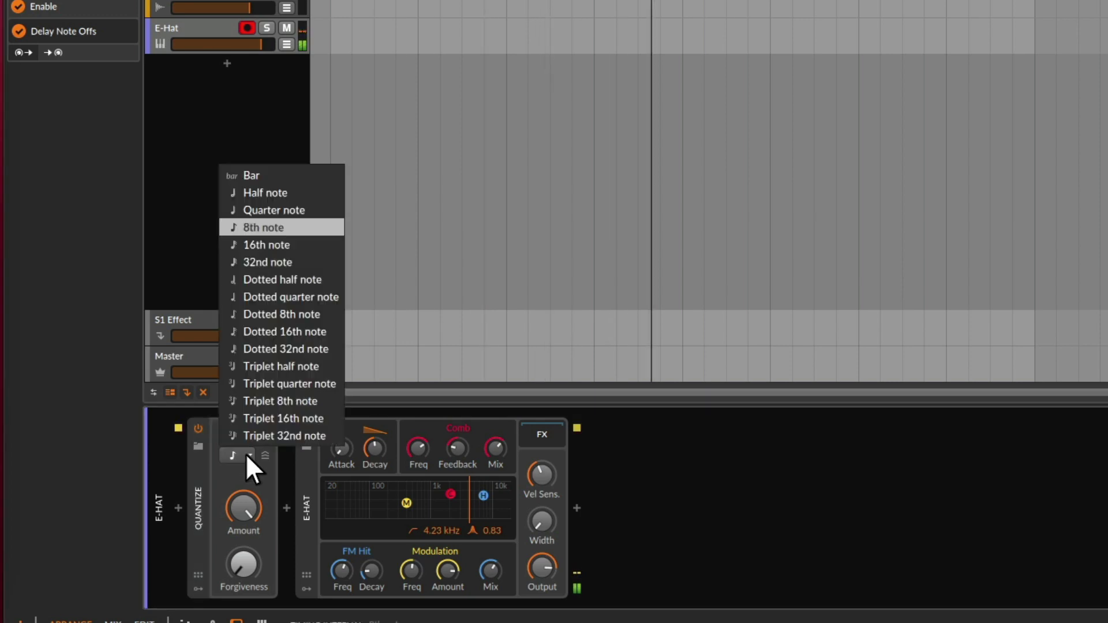
click(272, 244)
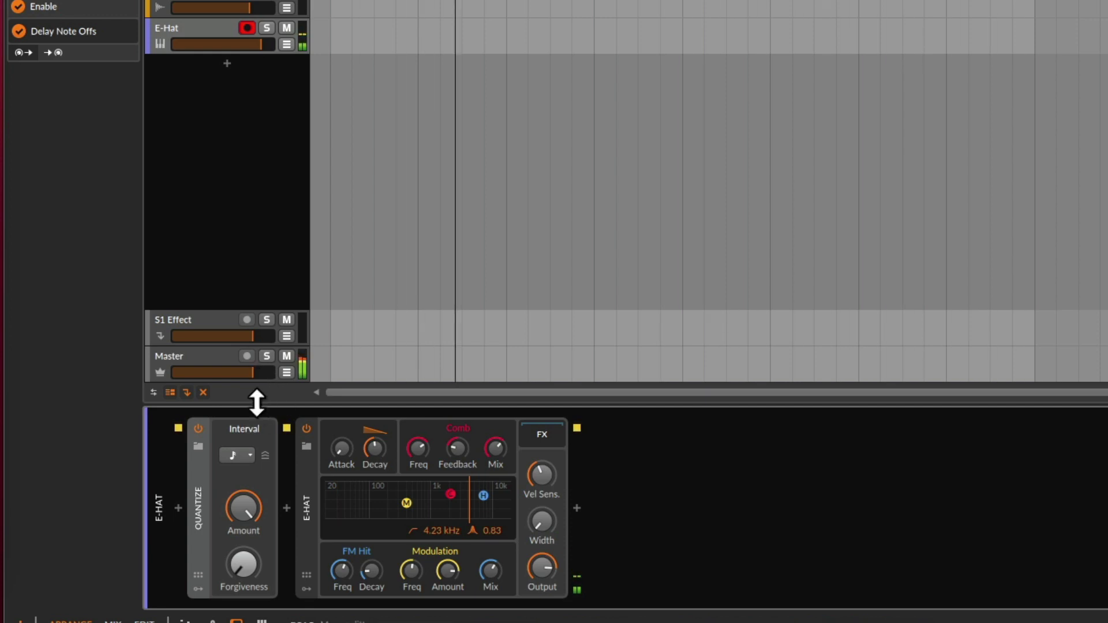
mouse_move(245, 562)
mouse_move(244, 562)
mouse_down()
mouse_move(244, 522)
mouse_move(244, 563)
mouse_up()
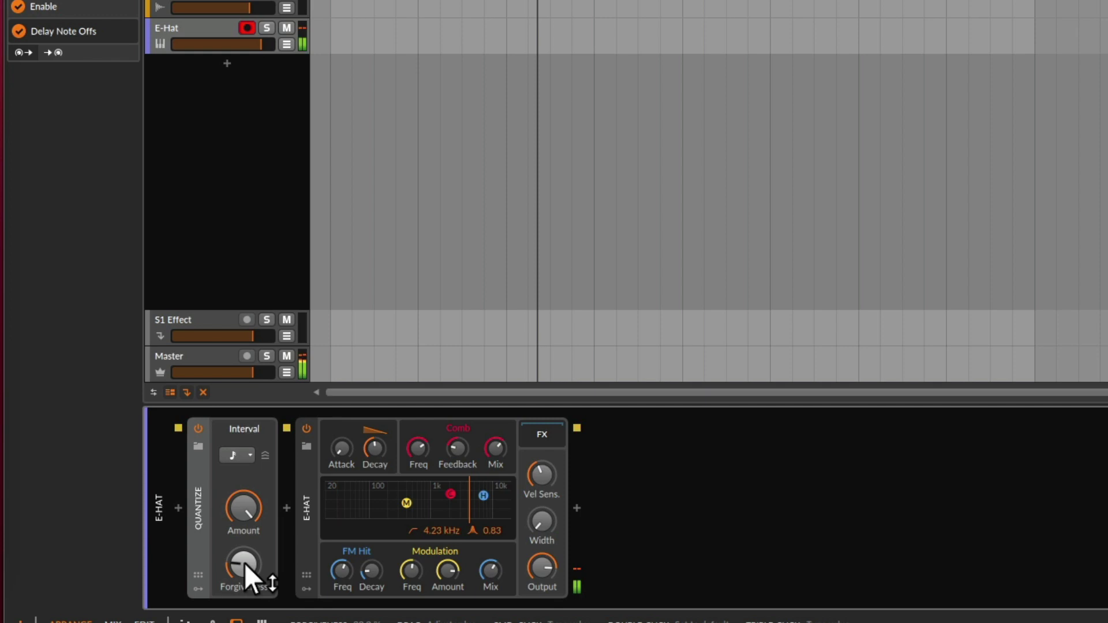
drag(241, 566, 241, 563)
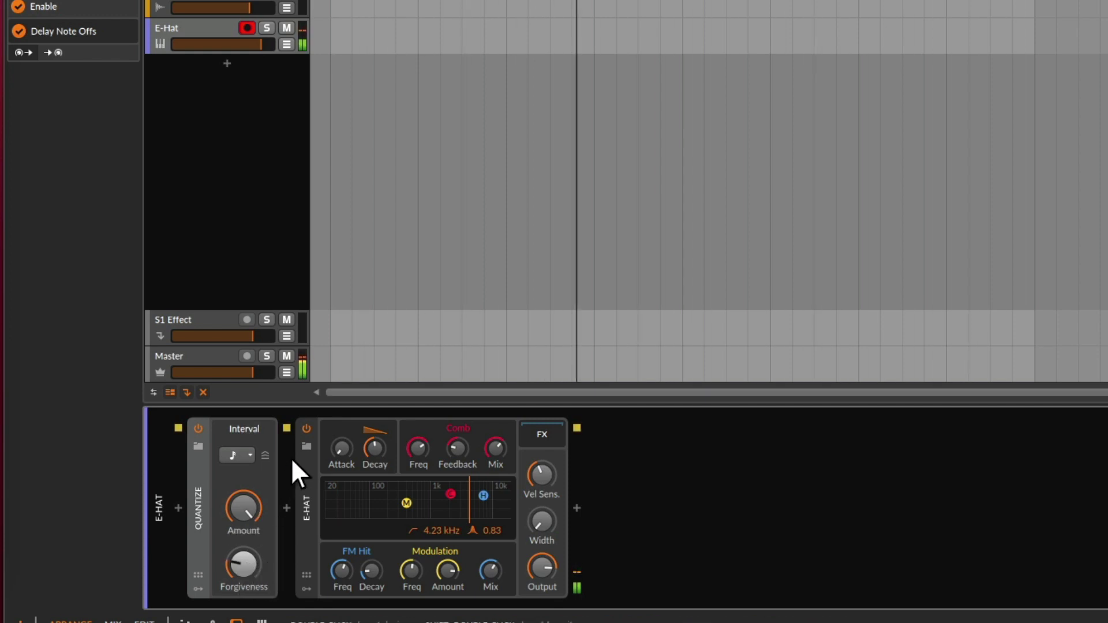
Step: Stop playback, drop Clap 01.wav onto the E-Hat track at bar 1, then undo it
key(space)
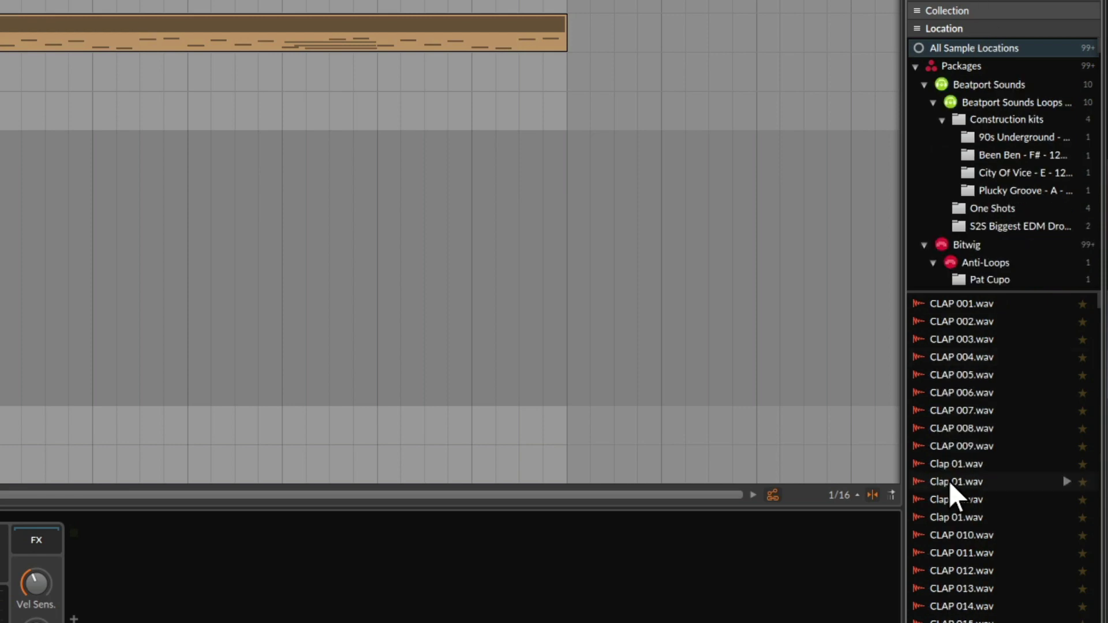
click(949, 480)
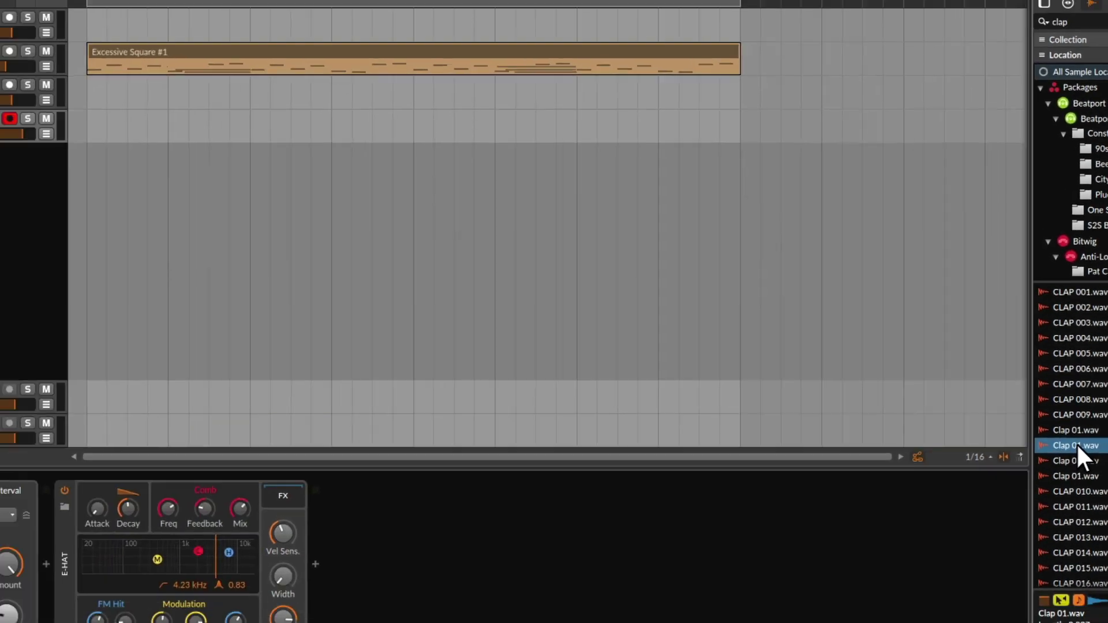
drag(954, 486, 139, 403)
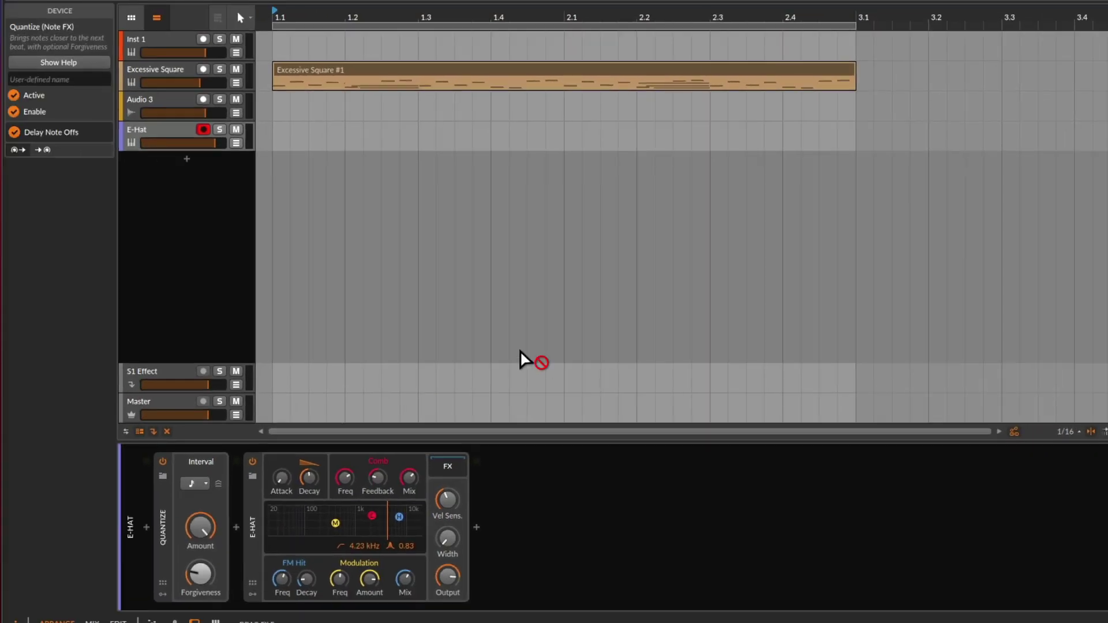
drag(525, 361, 275, 149)
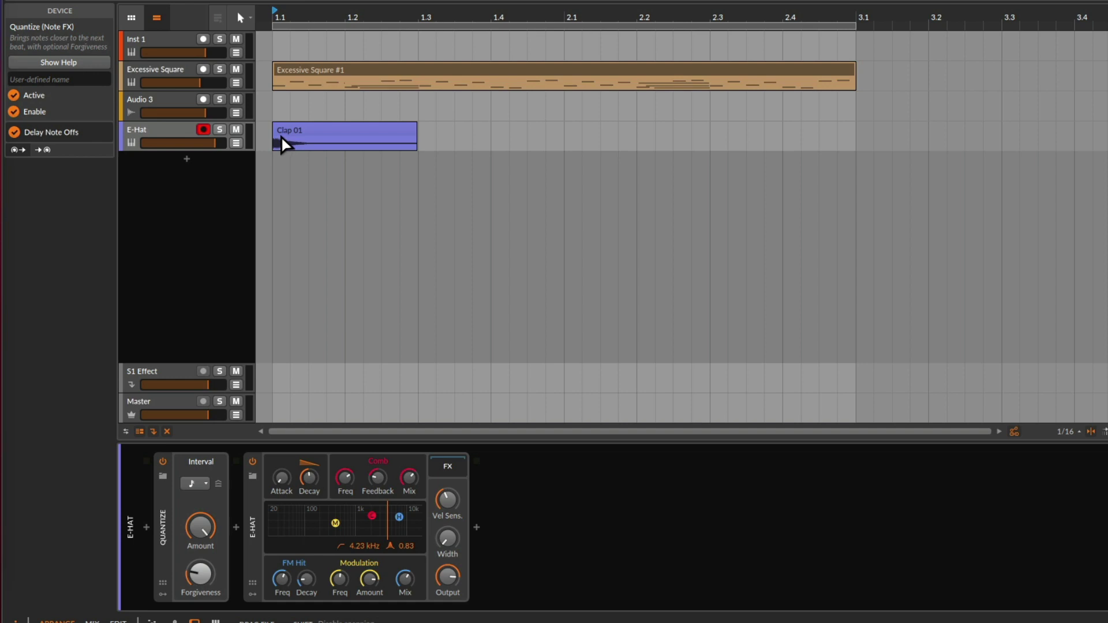
click(285, 145)
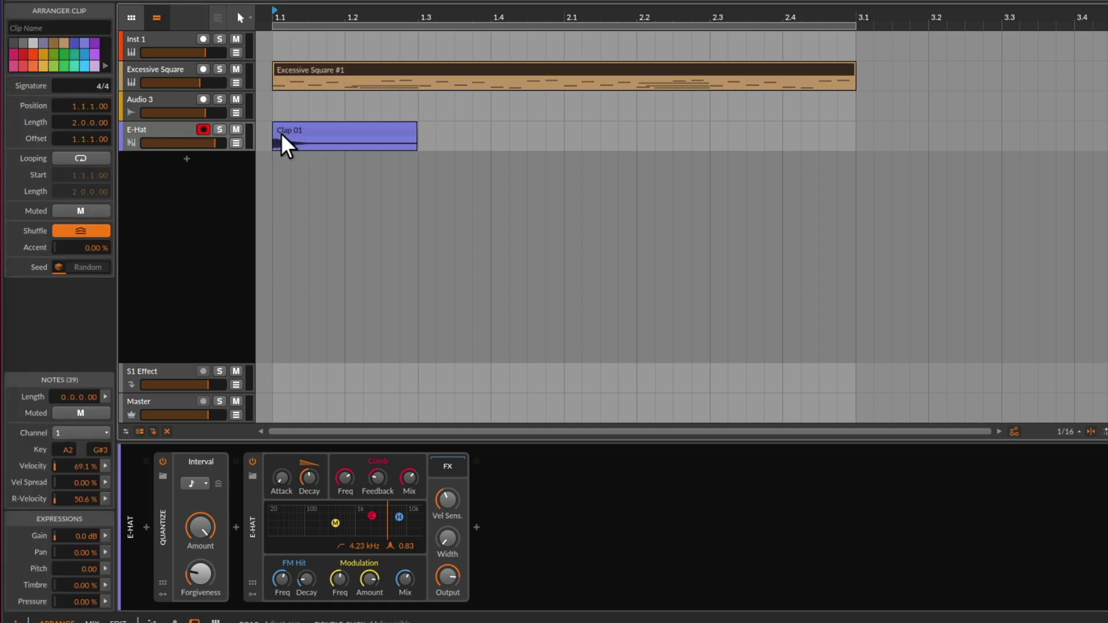
click(183, 136)
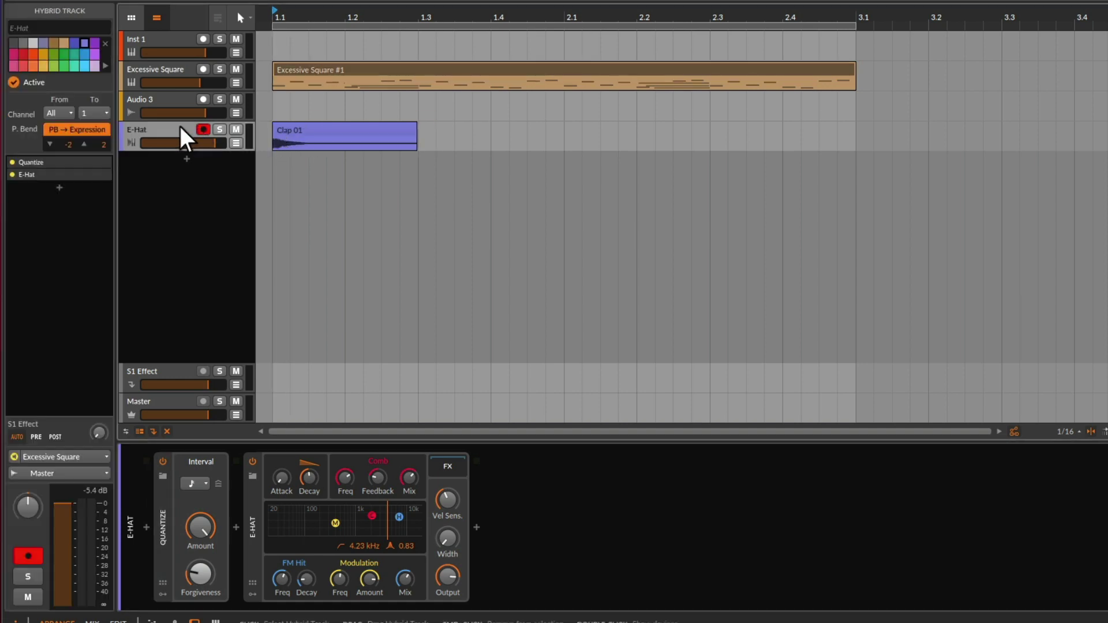
key(ctrl+z)
key(ctrl+z)
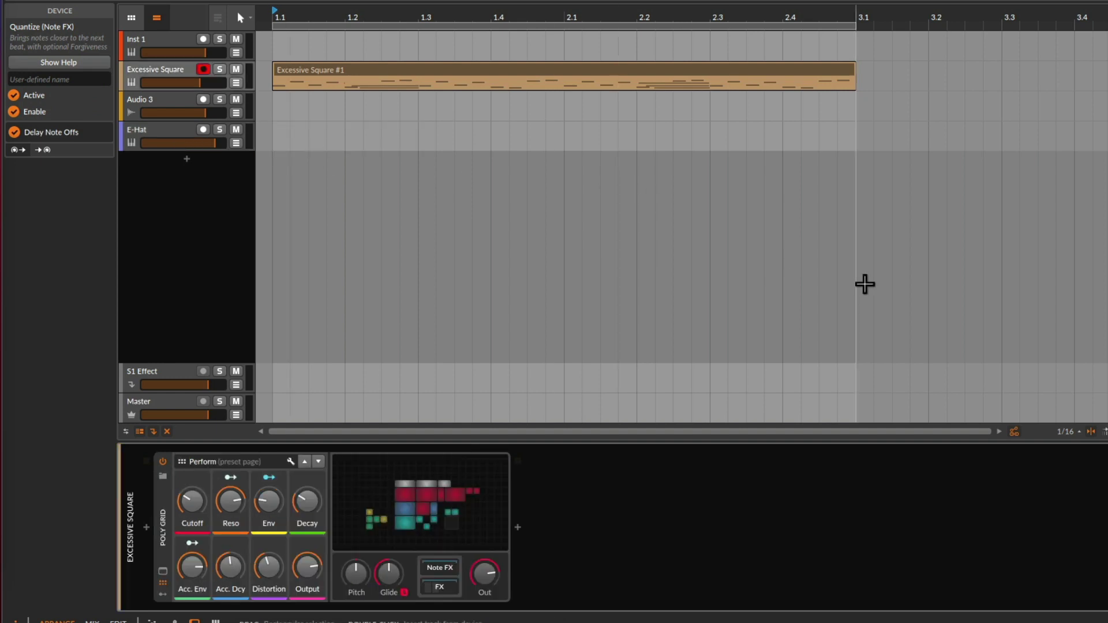
Step: Create a Clap 01 Sampler track from Clap 01.wav, deleting the stray audio clip
drag(865, 284, 272, 178)
click(185, 167)
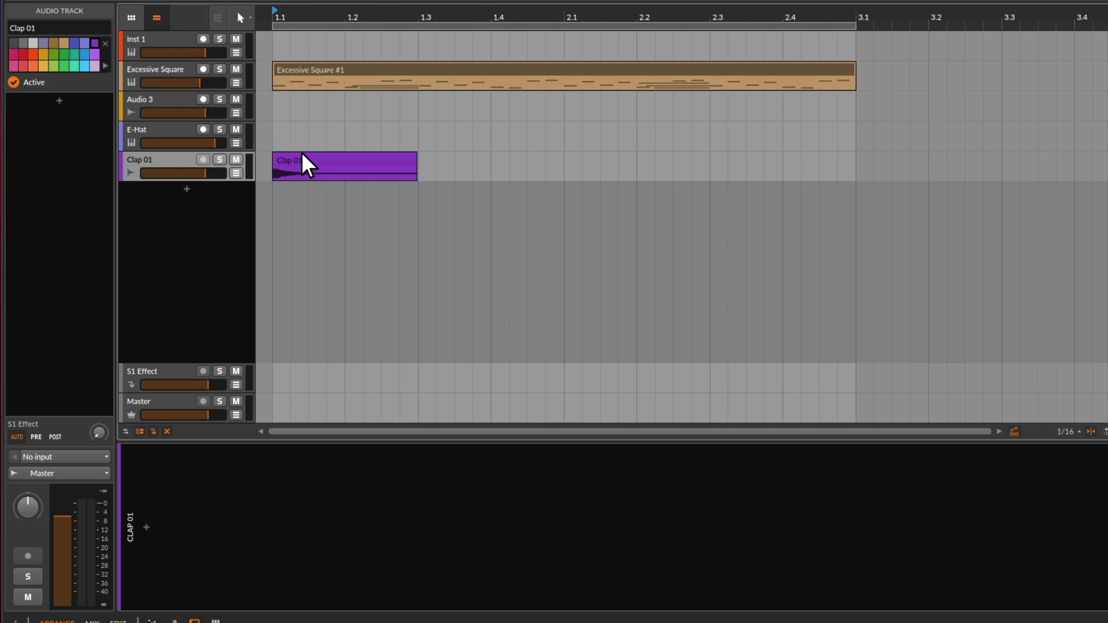
click(307, 166)
key(Delete)
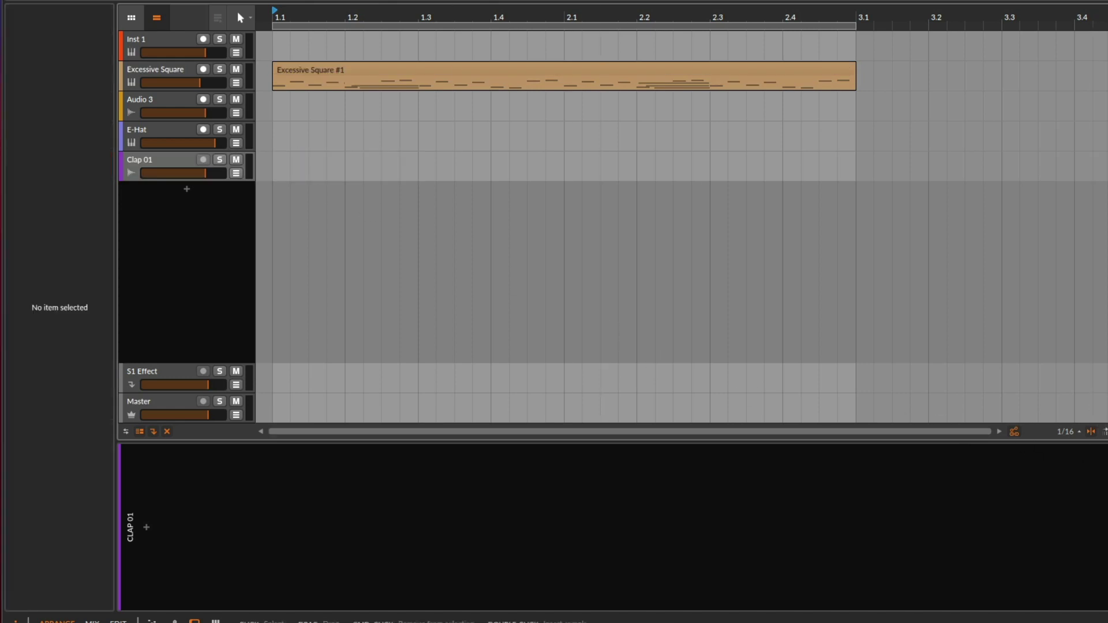
drag(237, 279, 186, 198)
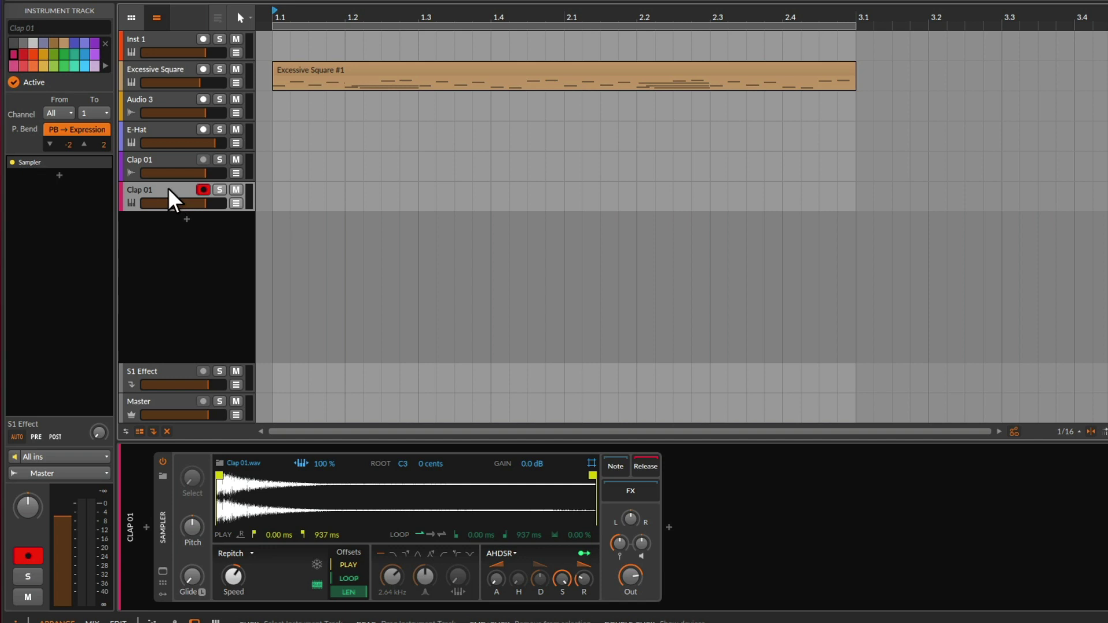
Step: Set Clap 01's note input to Tracks > Excessive Square and start playback
click(40, 457)
mouse_move(99, 352)
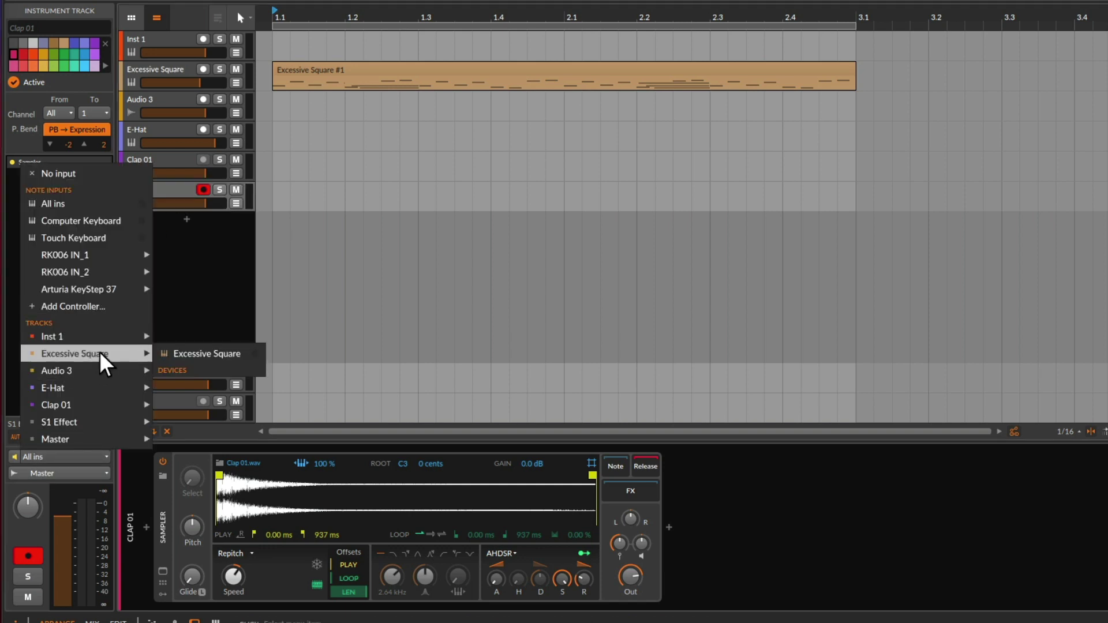
click(168, 347)
key(space)
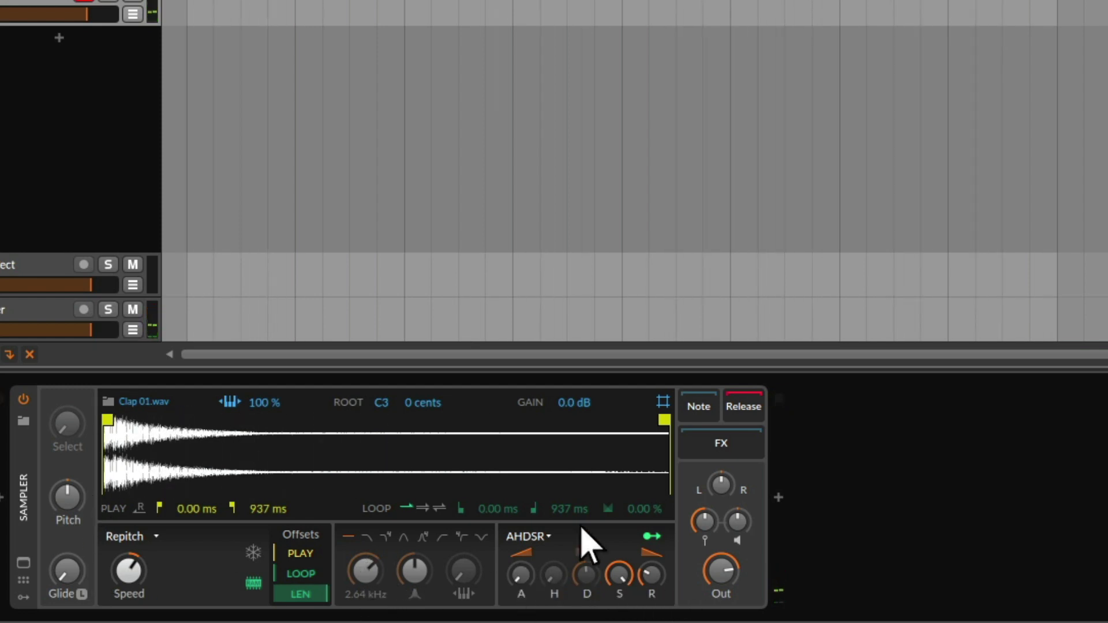
Step: Enable the Sampler filter with a 440 Hz cutoff and switch it to bandpass
click(365, 538)
mouse_move(371, 571)
mouse_down()
mouse_move(371, 606)
mouse_move(371, 571)
mouse_up()
click(403, 538)
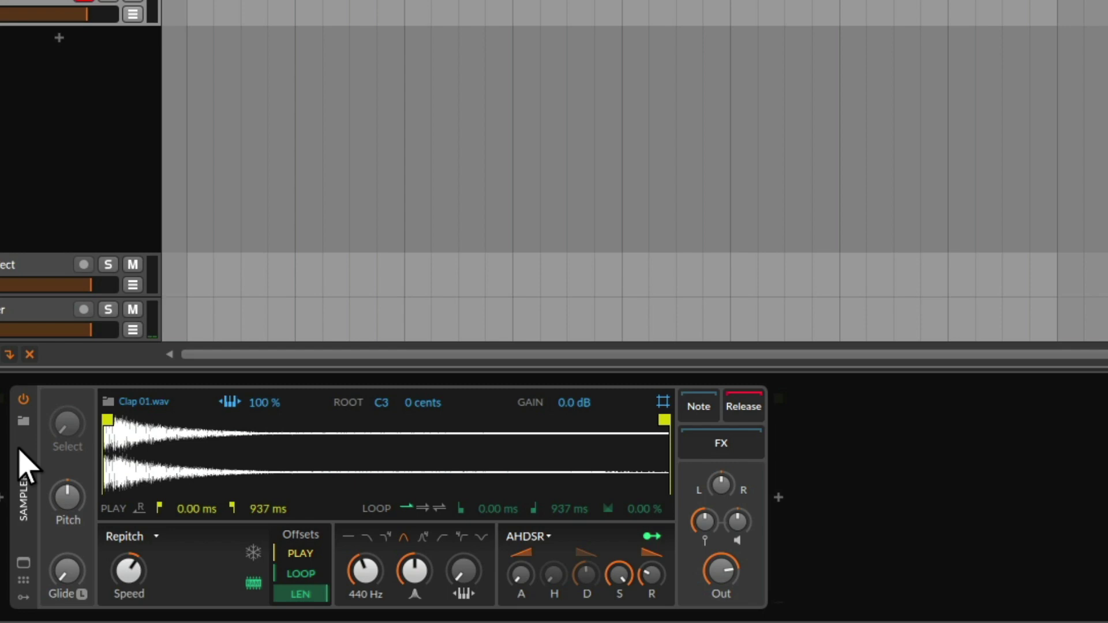
Step: Audition clap samples in the sampler's browser, ending on CLAP 011.wav
click(22, 422)
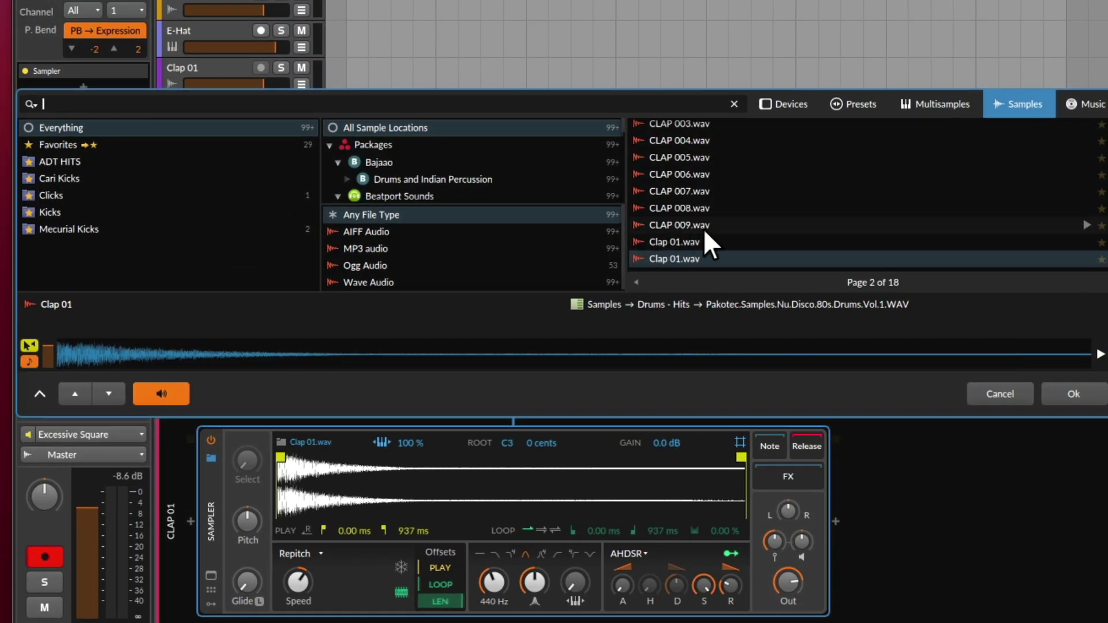
scroll(704, 234, down, 1)
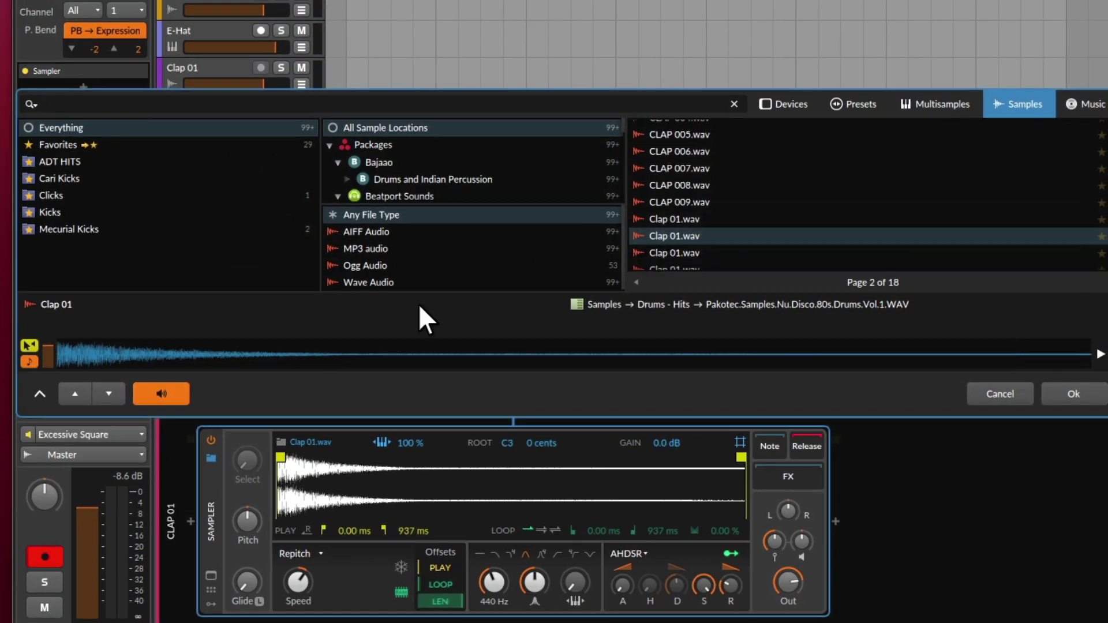
click(679, 252)
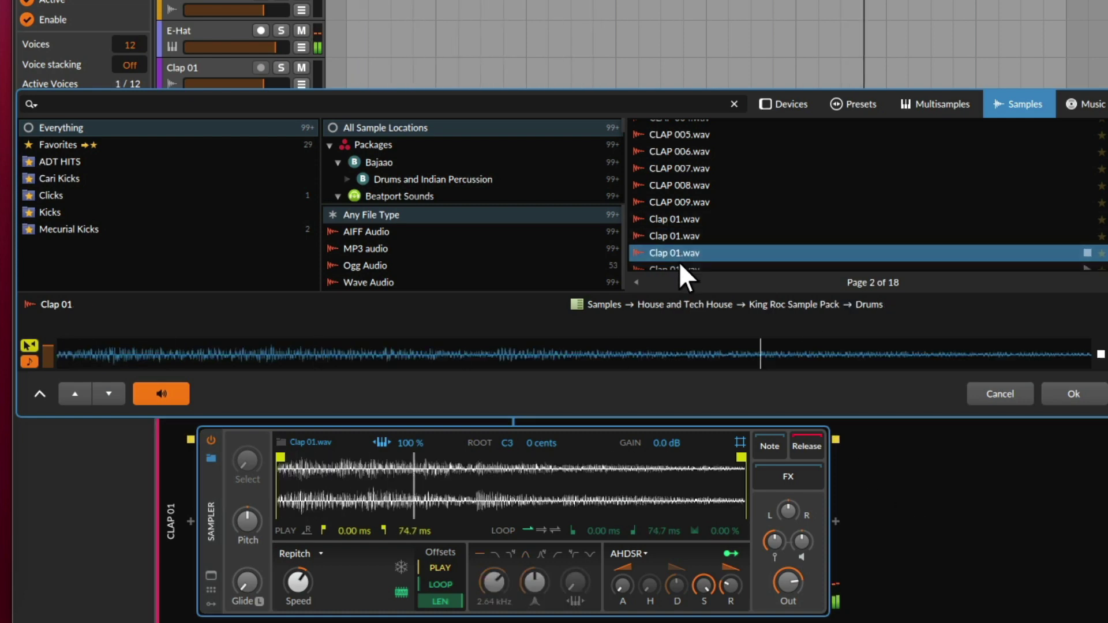
click(679, 262)
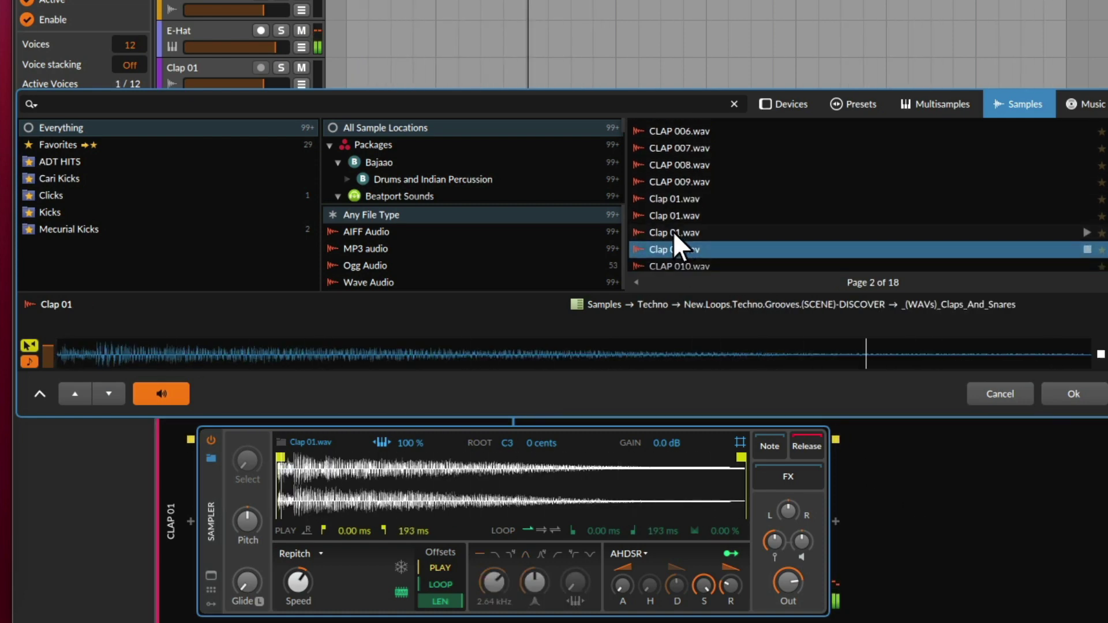
click(29, 362)
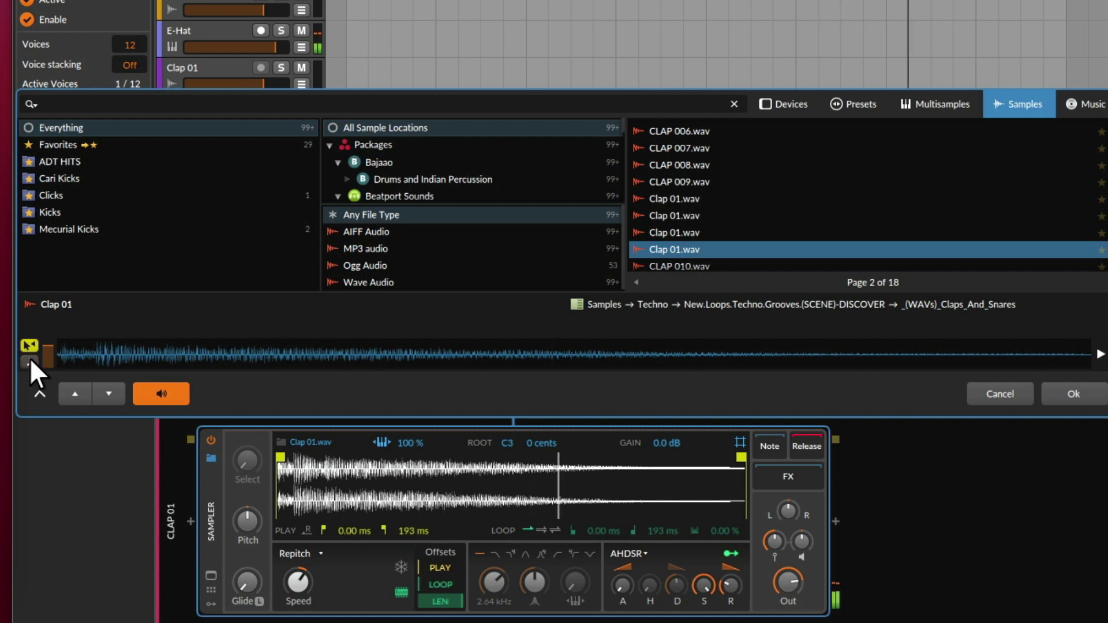
click(666, 261)
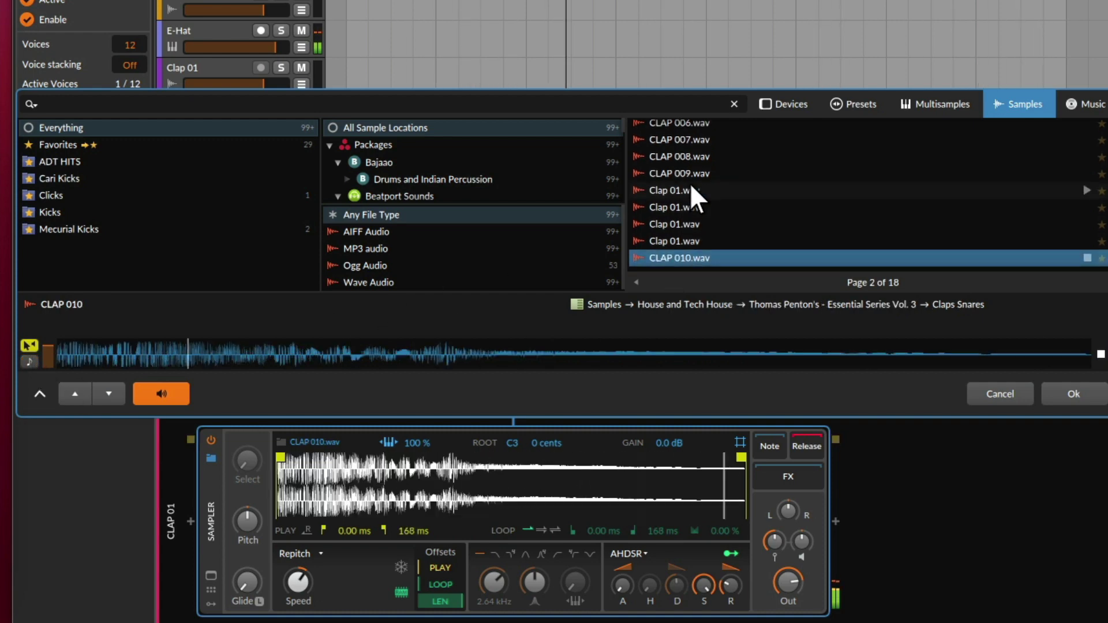
click(671, 264)
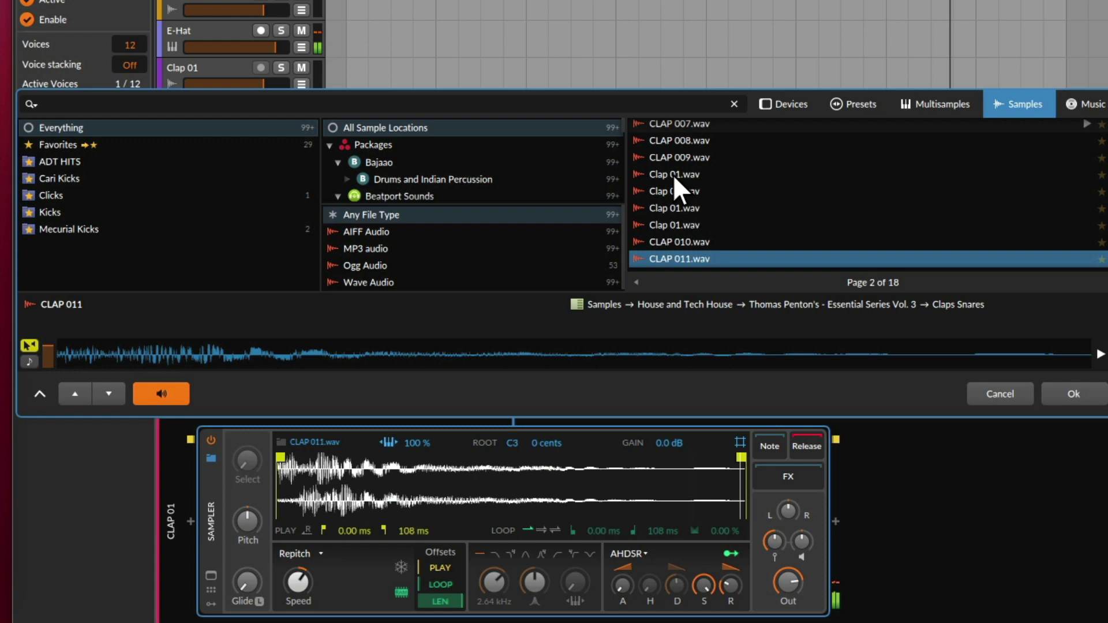
Step: Load CLAP 011.wav, lower the track to -6.1 dB and arm it for note input
click(1056, 394)
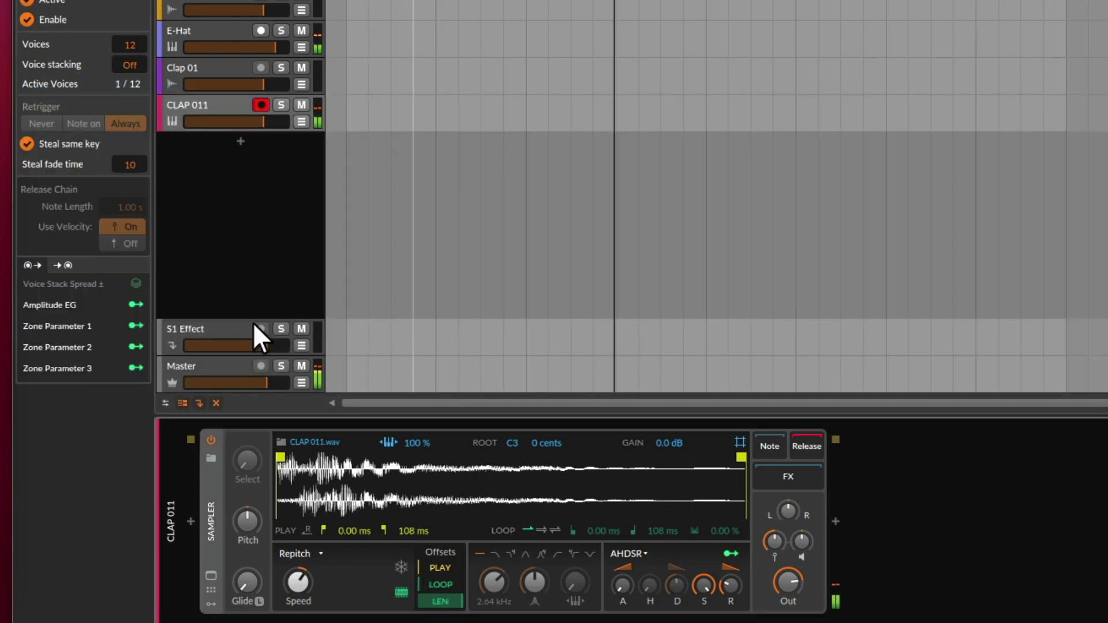
drag(271, 133, 258, 133)
key(space)
click(261, 105)
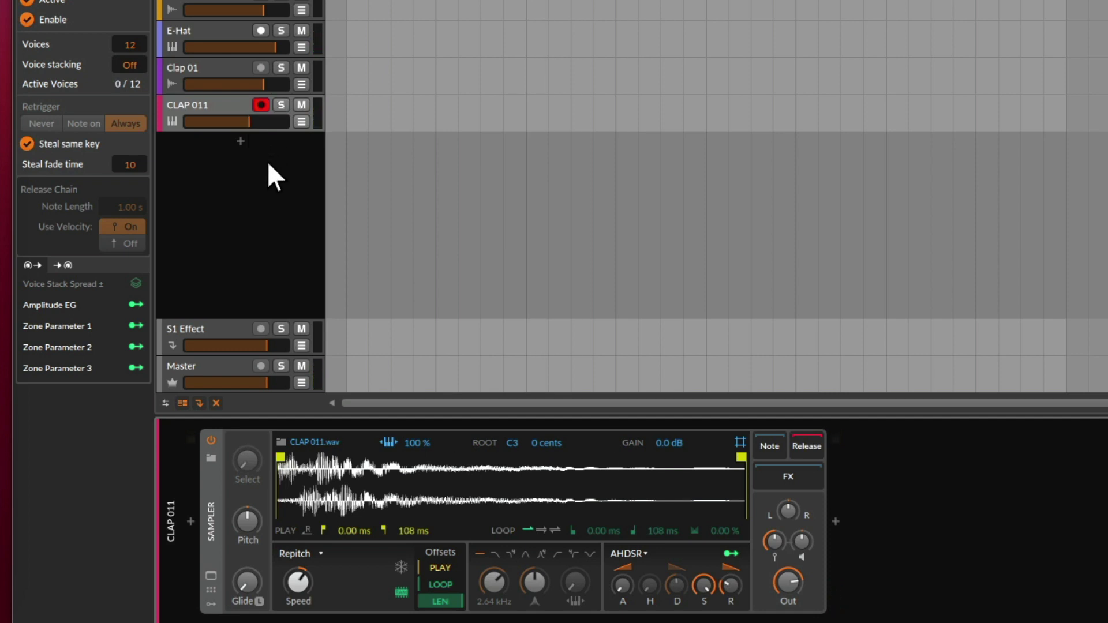
click(216, 98)
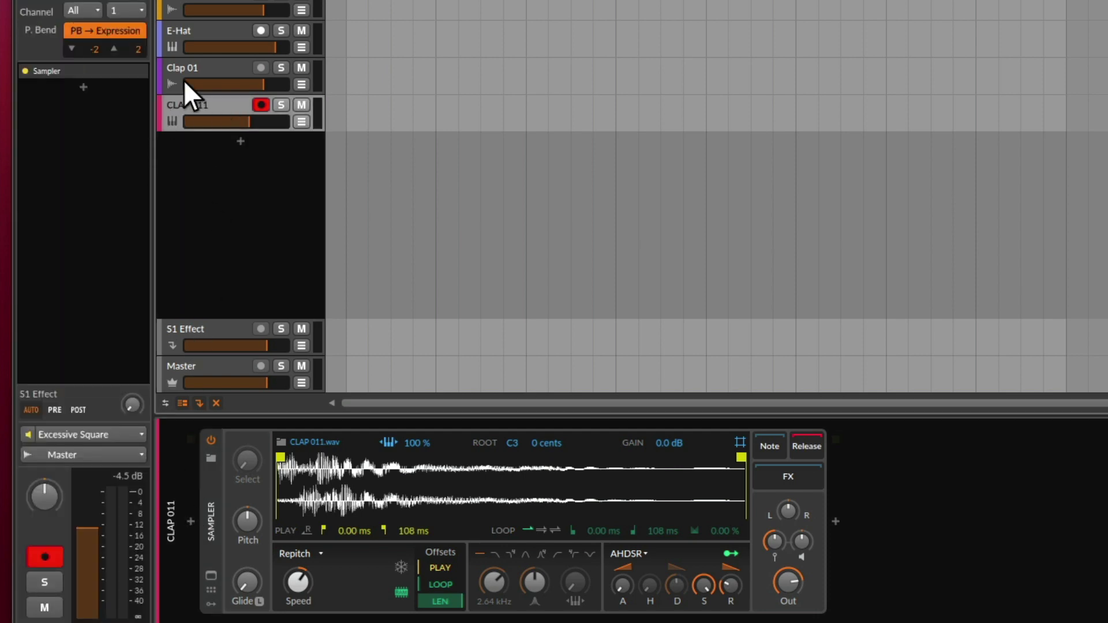
Step: Paste the E-Hat track's Quantize device into CLAP 011's chain and start playback
click(196, 29)
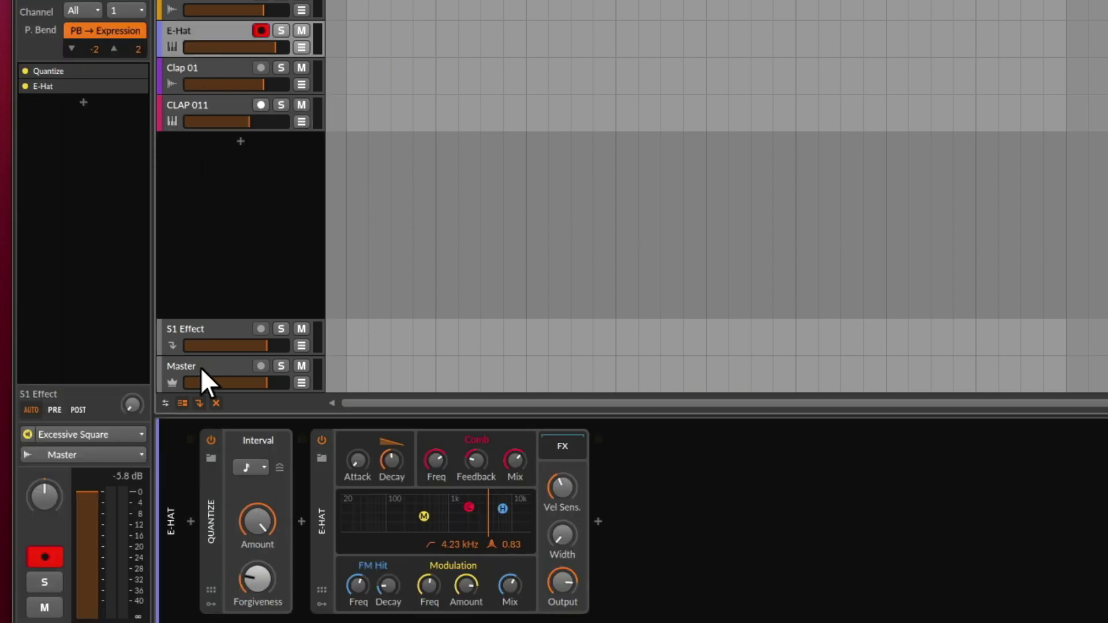
click(210, 495)
click(195, 118)
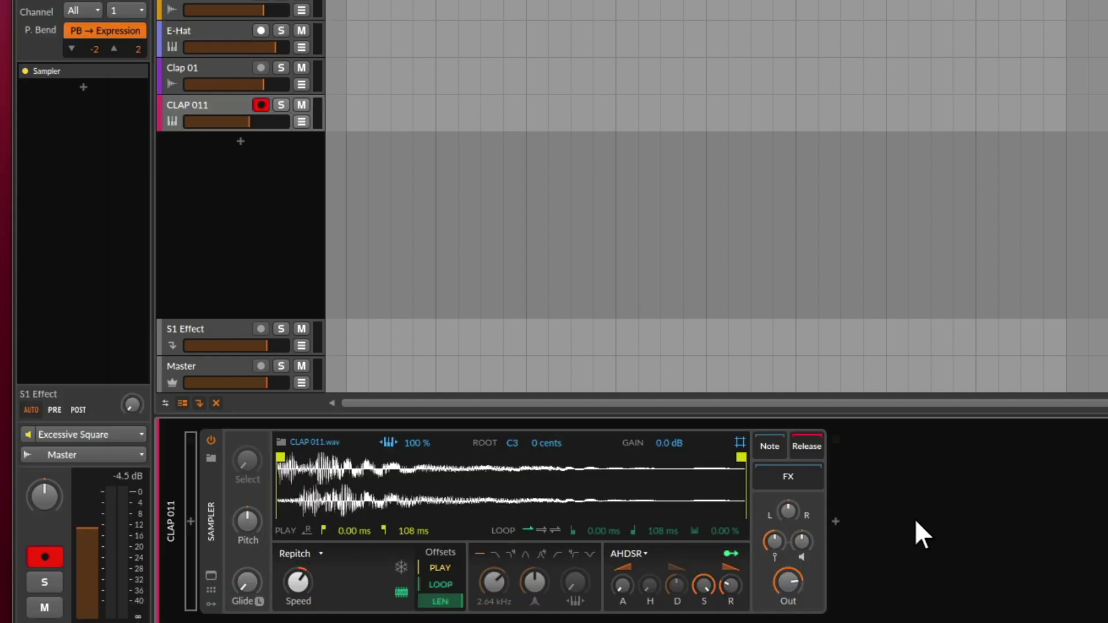
key(ctrl+v)
key(space)
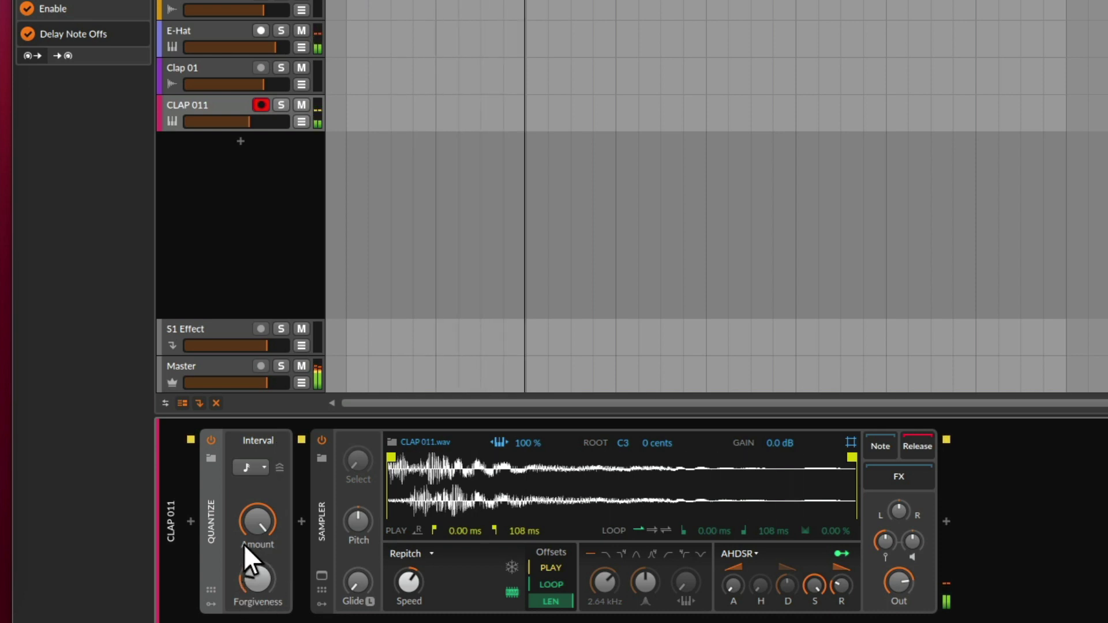
Step: Try Quantize intervals from 8th notes down to a finer value, then stop playback
click(248, 467)
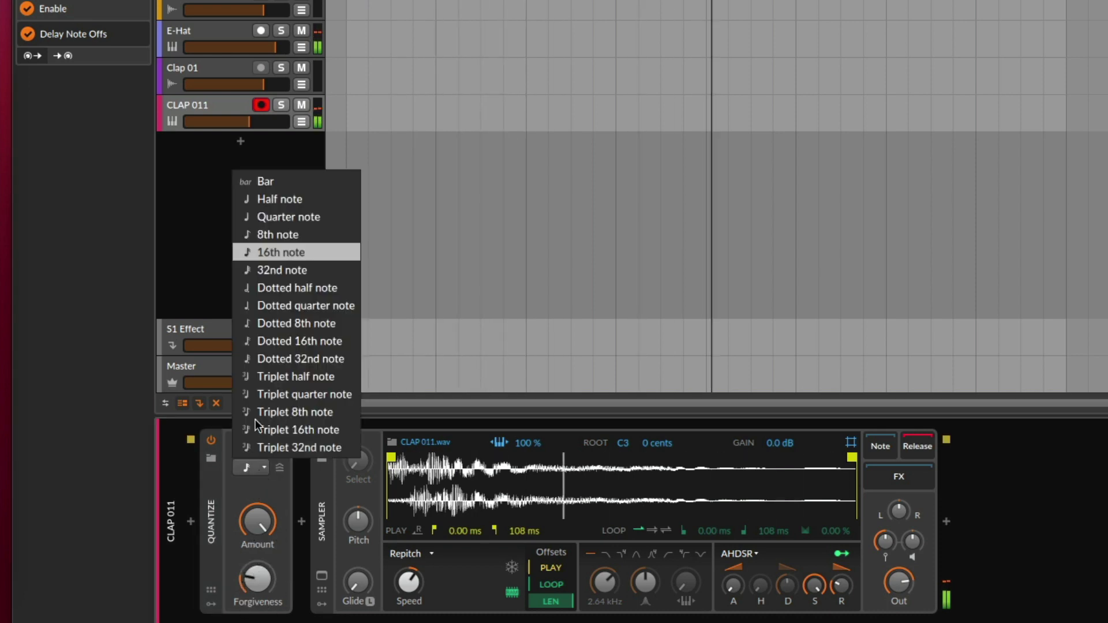
click(281, 234)
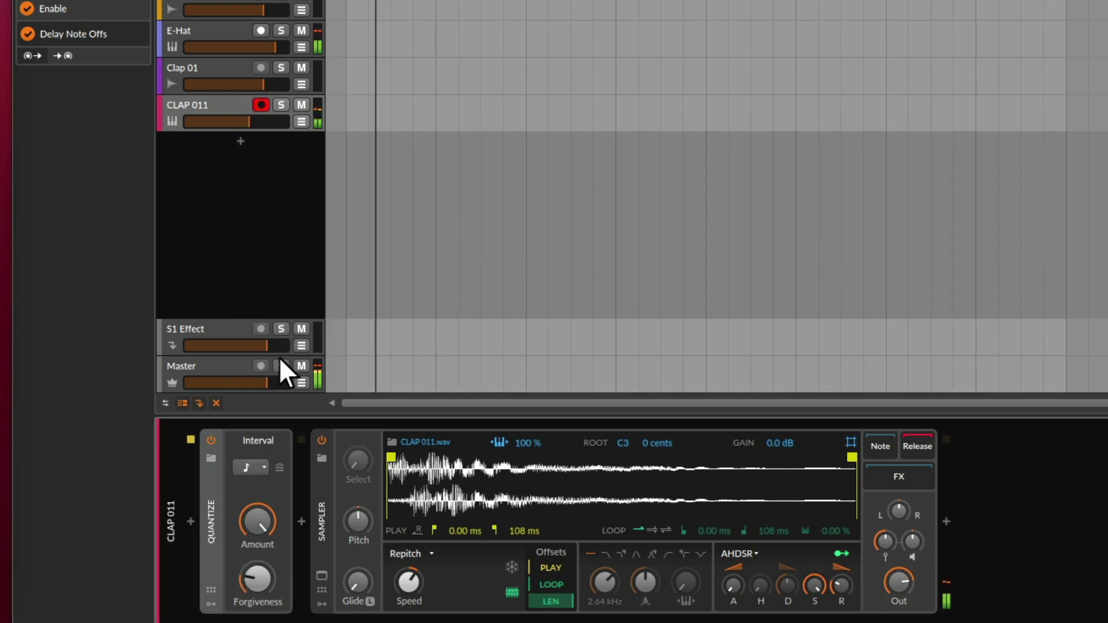
click(253, 468)
click(266, 219)
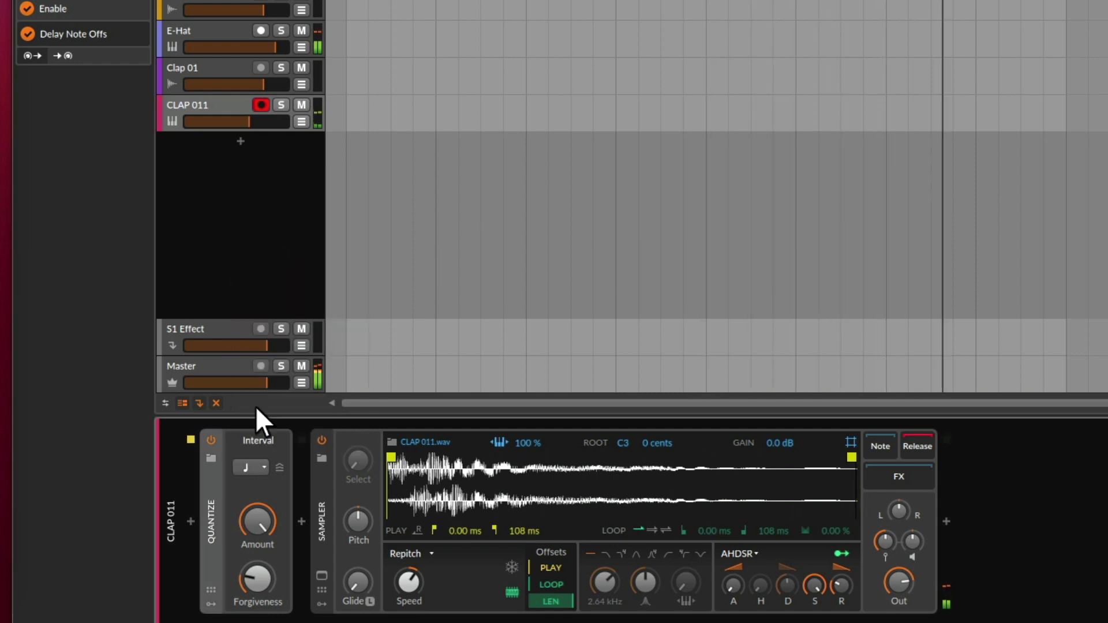
click(252, 467)
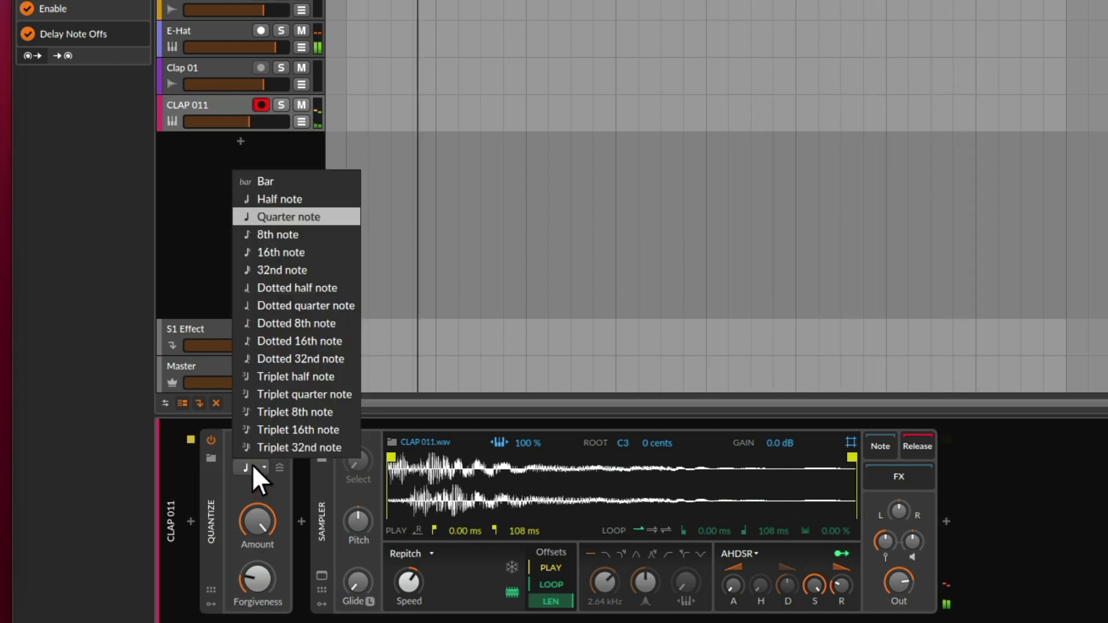
click(268, 253)
key(space)
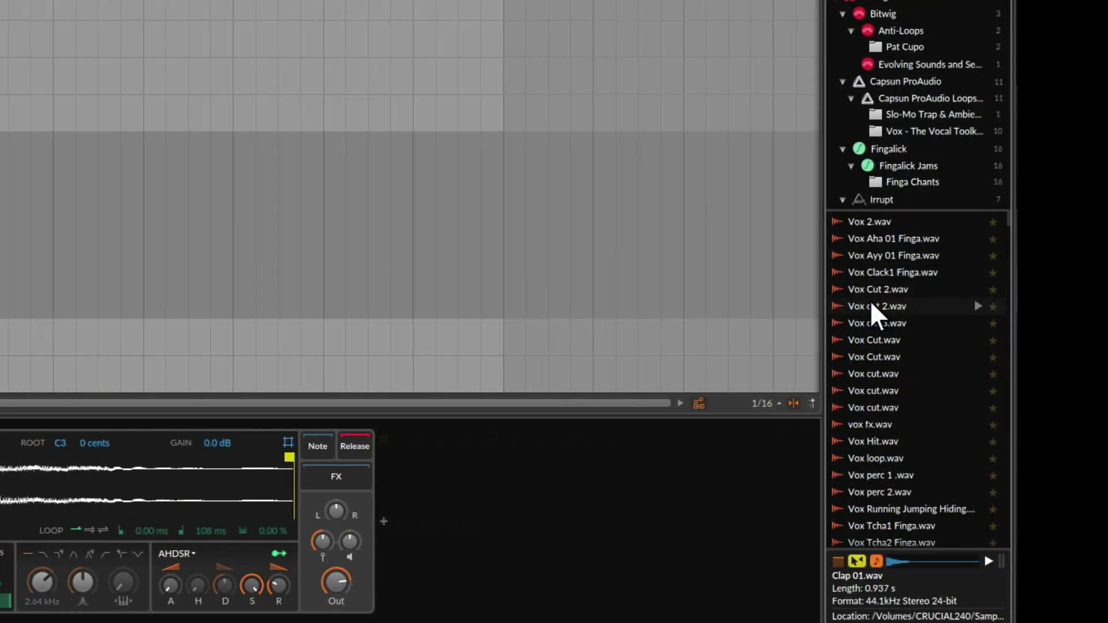
Step: Preview the MD3_February vocal samples and drag MD3_FebruarySixteen.wav in as a new sampler track
scroll(877, 309, down, 3)
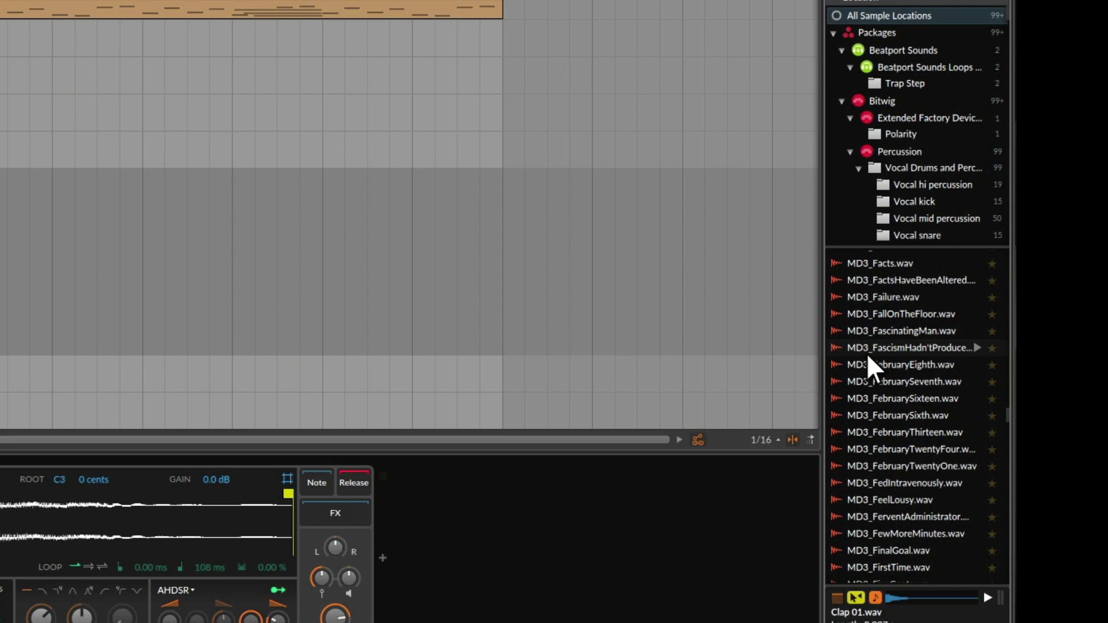
click(873, 350)
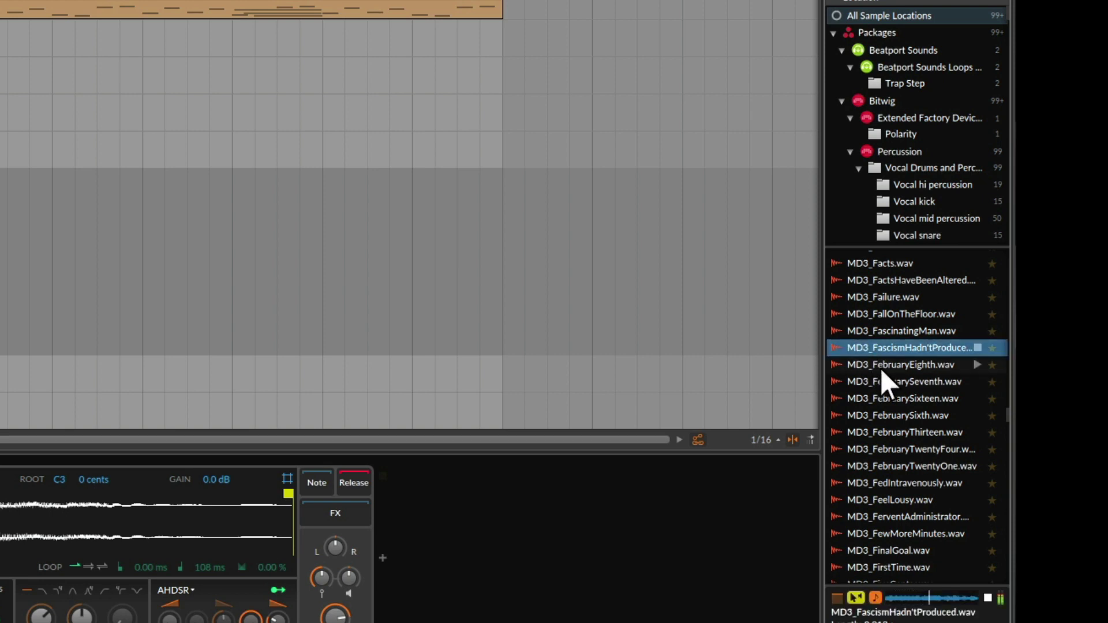
click(886, 405)
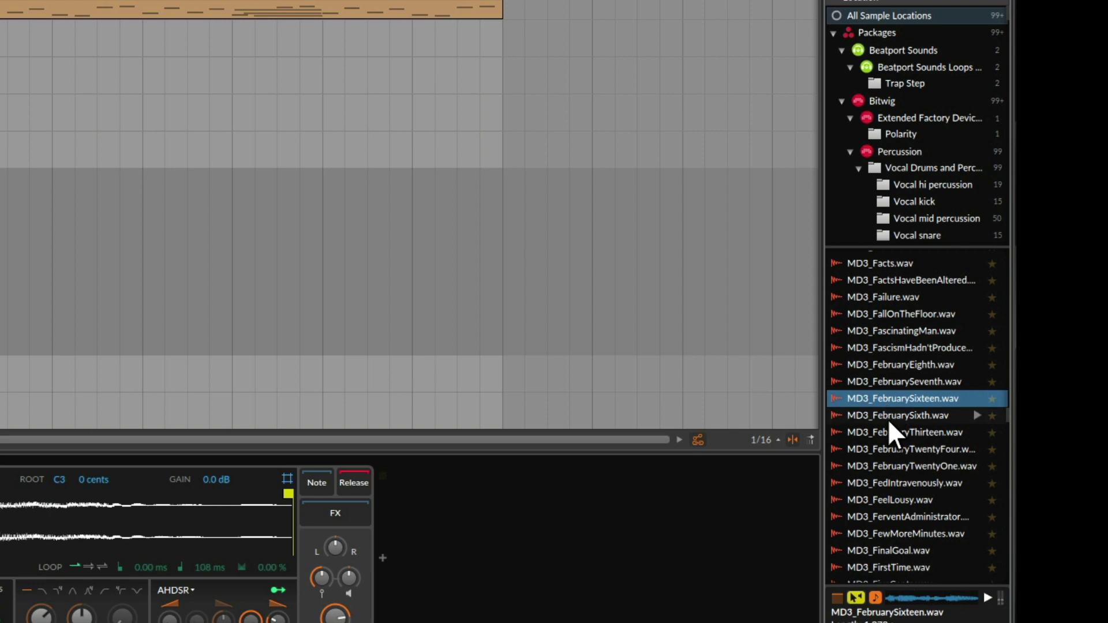
click(888, 416)
click(888, 403)
drag(898, 399, 146, 190)
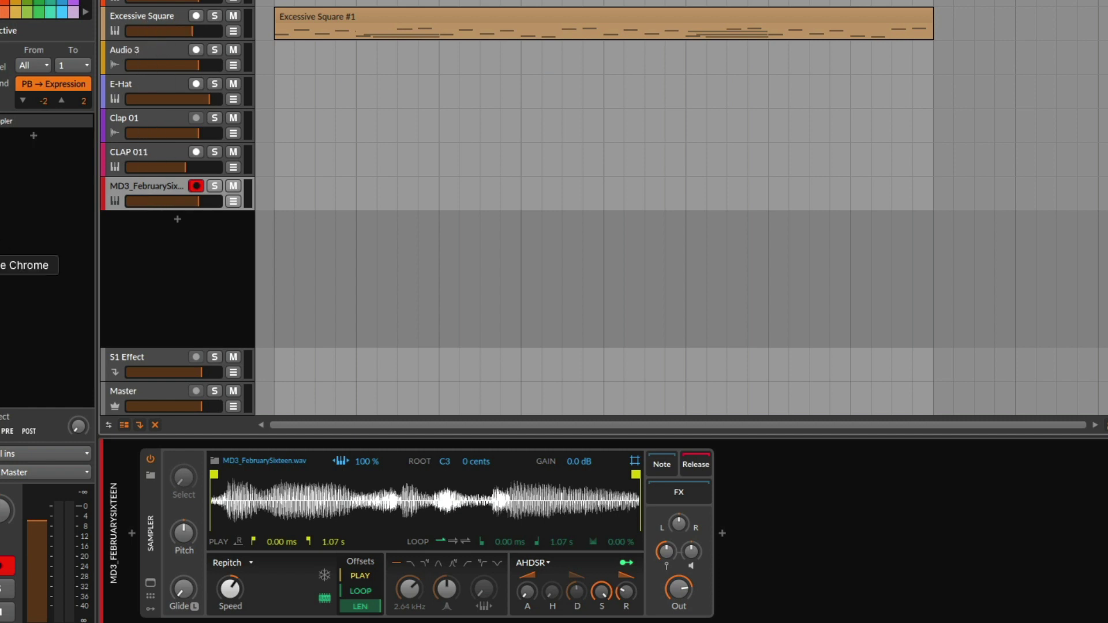
Step: Set MD3_FebruarySixteen's note input to Excessive Square and play it briefly to test
click(62, 453)
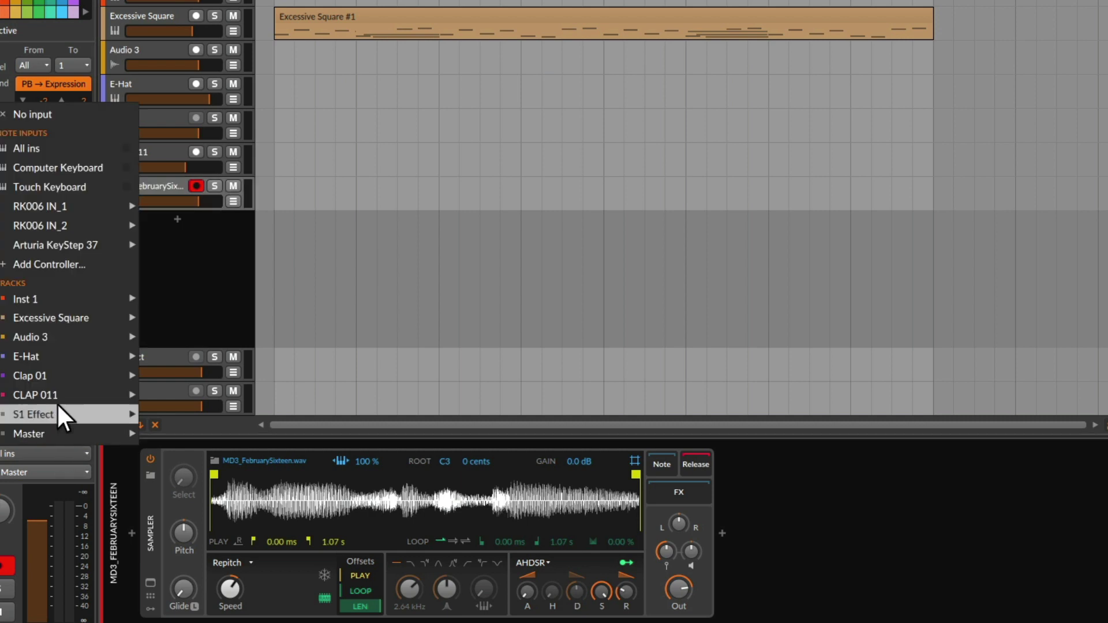
mouse_move(134, 317)
click(167, 317)
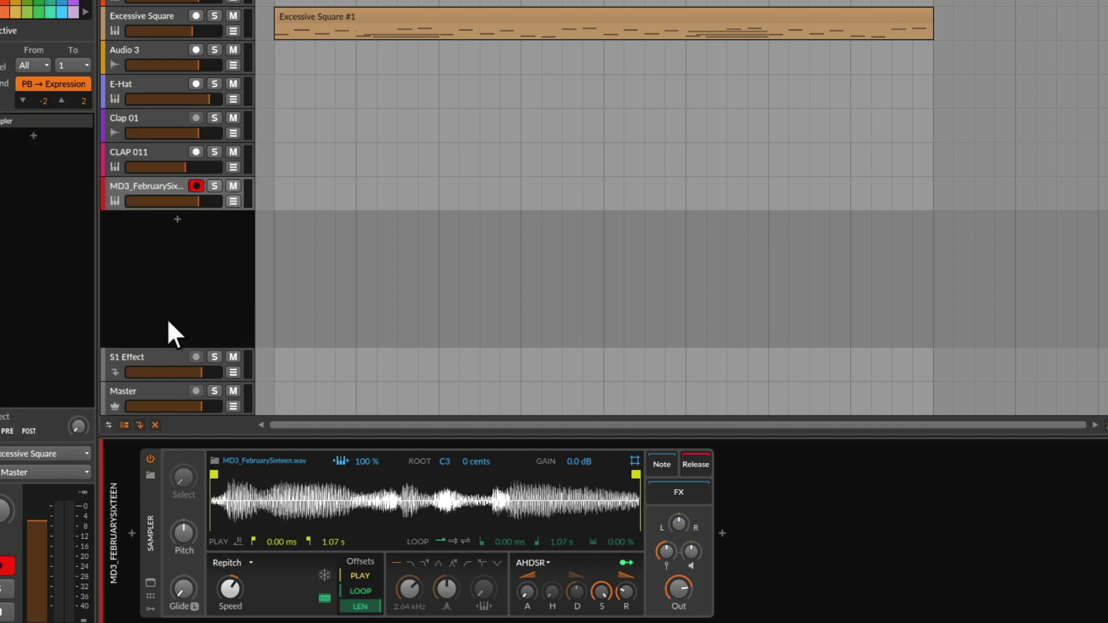
key(space)
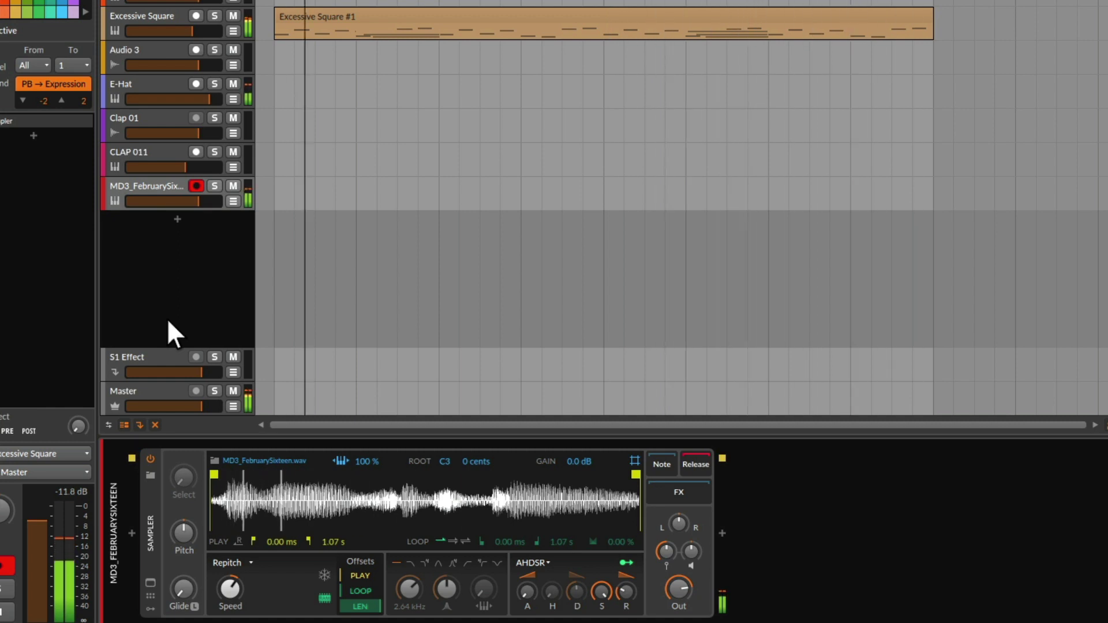
key(space)
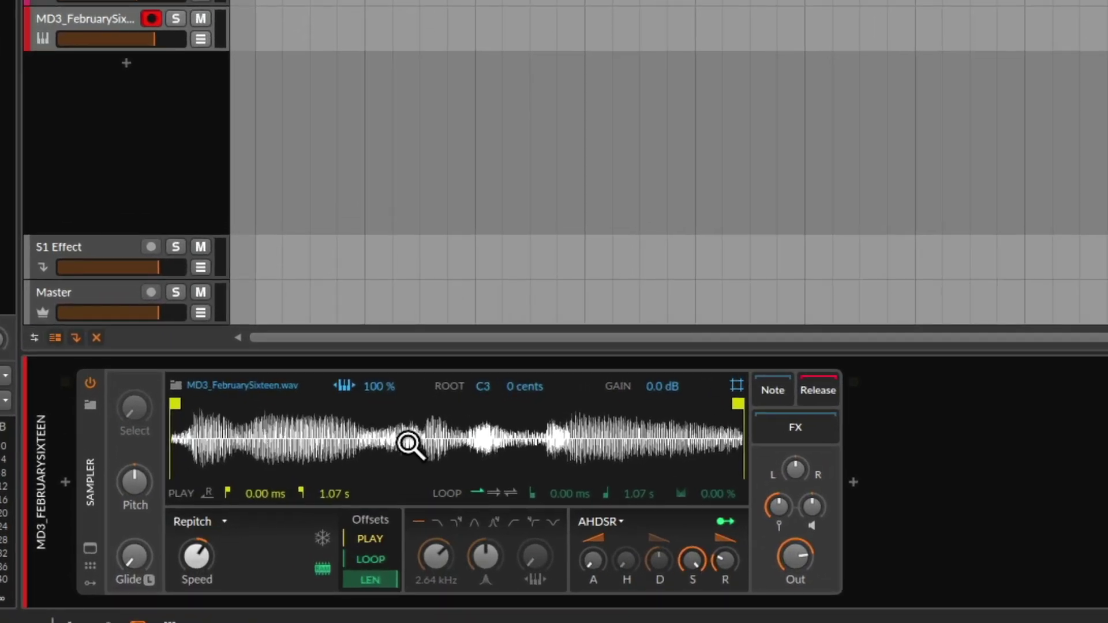
Step: Start playback and set the sampler's key tracking to 1%
key(space)
drag(364, 387, 364, 485)
drag(372, 396, 347, 395)
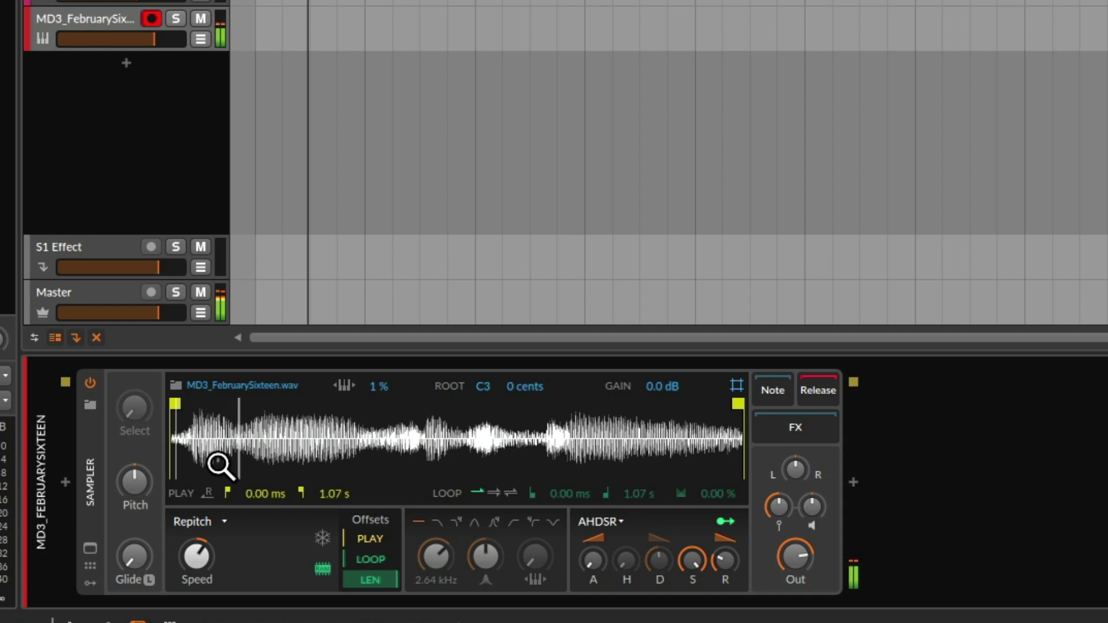
Step: Slow Speed to about 63%, switch to Cycles playback and retune Speed
drag(184, 558, 184, 469)
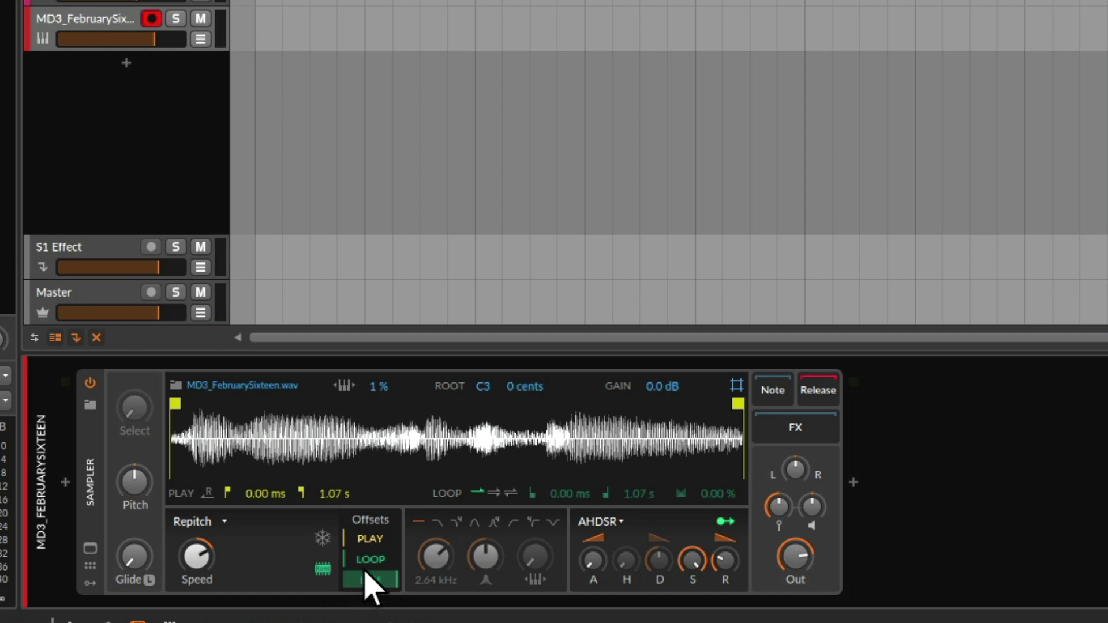
click(194, 523)
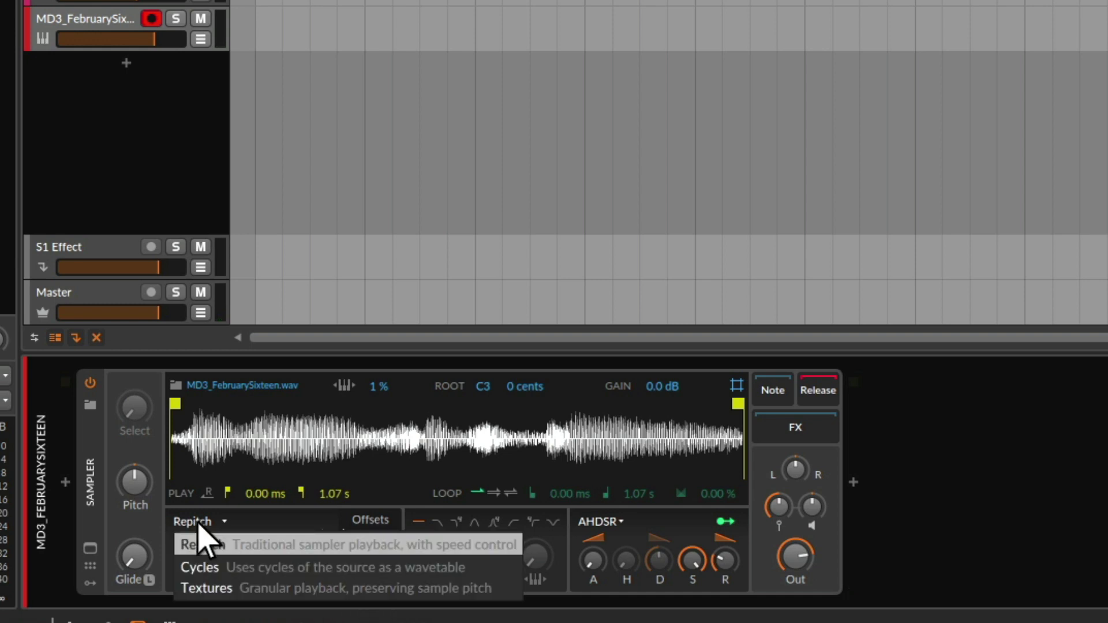
click(222, 567)
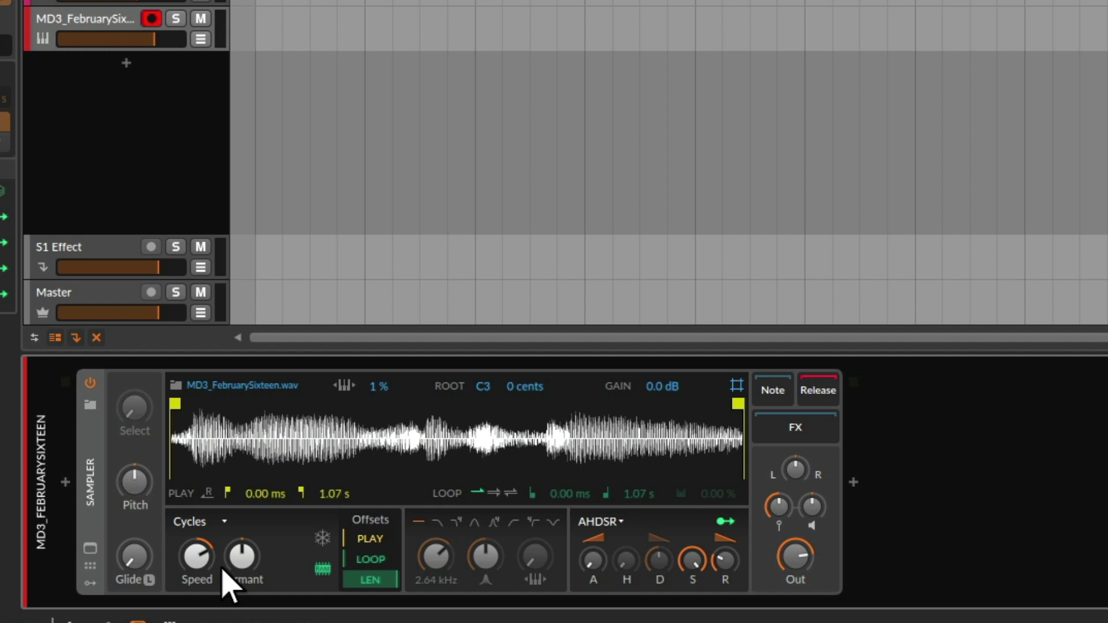
drag(198, 566, 208, 605)
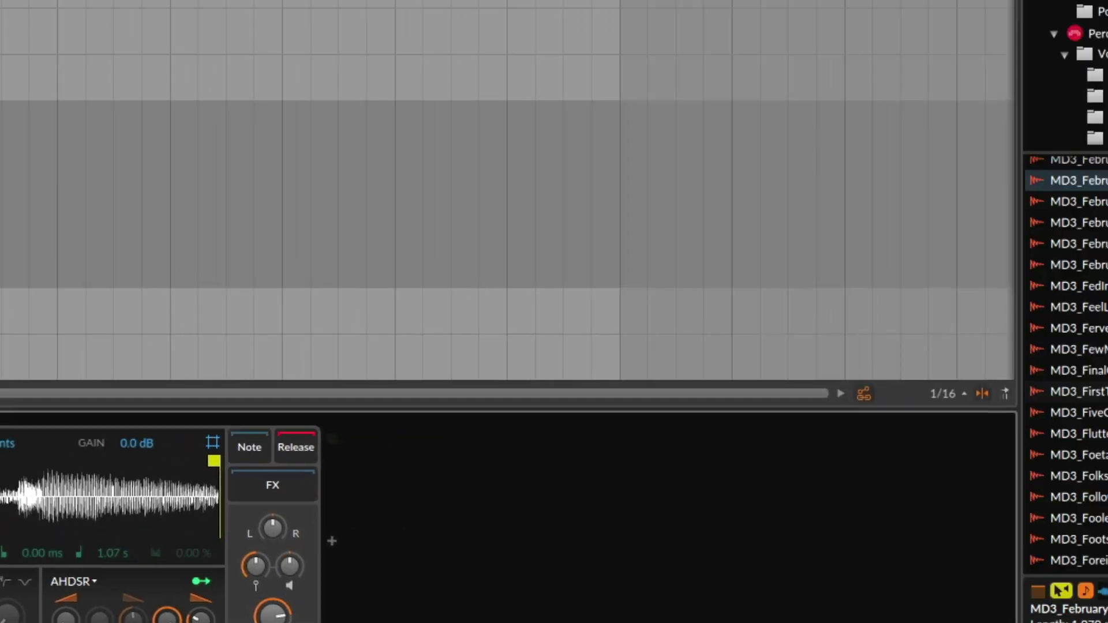
Step: Preview MD3_FiveCents.wav and drag it into the track list as a new sampler track
click(919, 433)
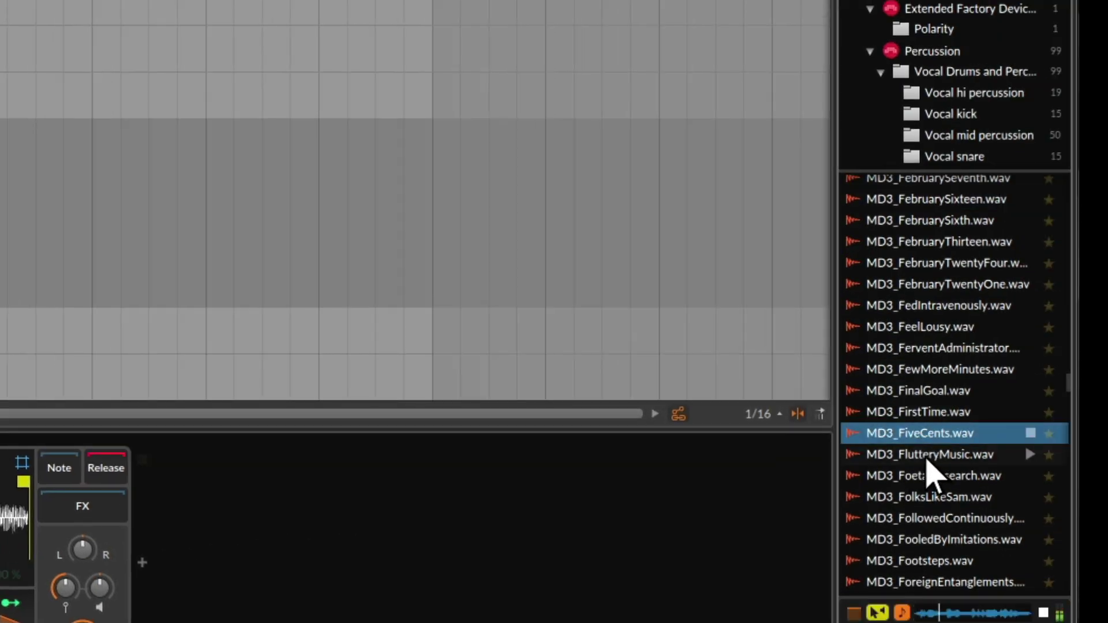
scroll(930, 490, down, 1)
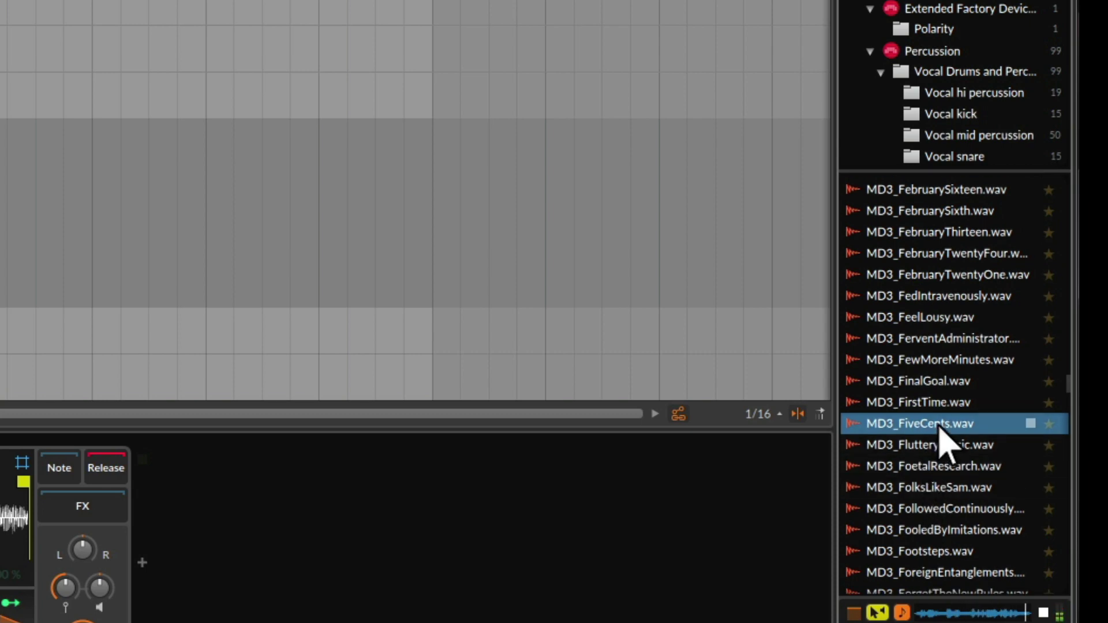
drag(938, 426, 0, 132)
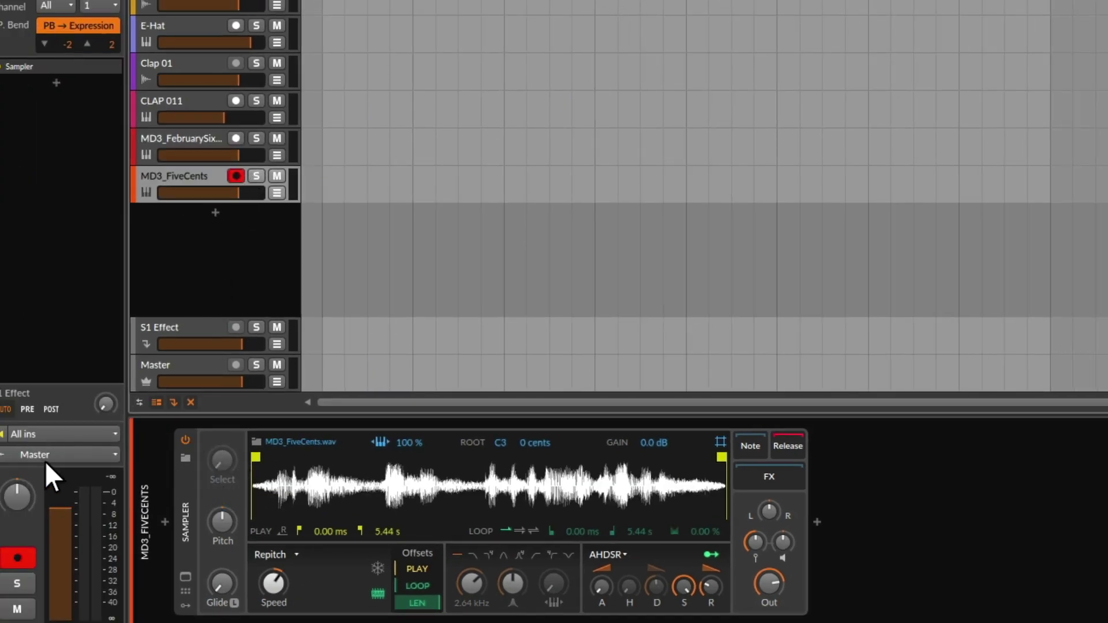
Step: Route the FiveCents track's note input from Excessive Square and start playback
click(79, 433)
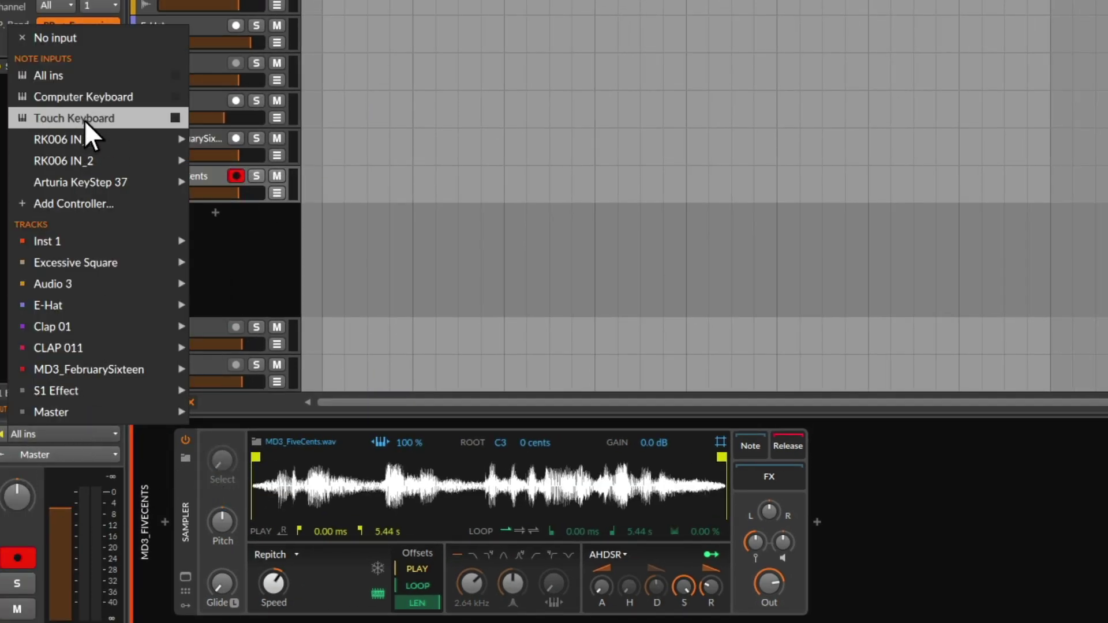
mouse_move(89, 267)
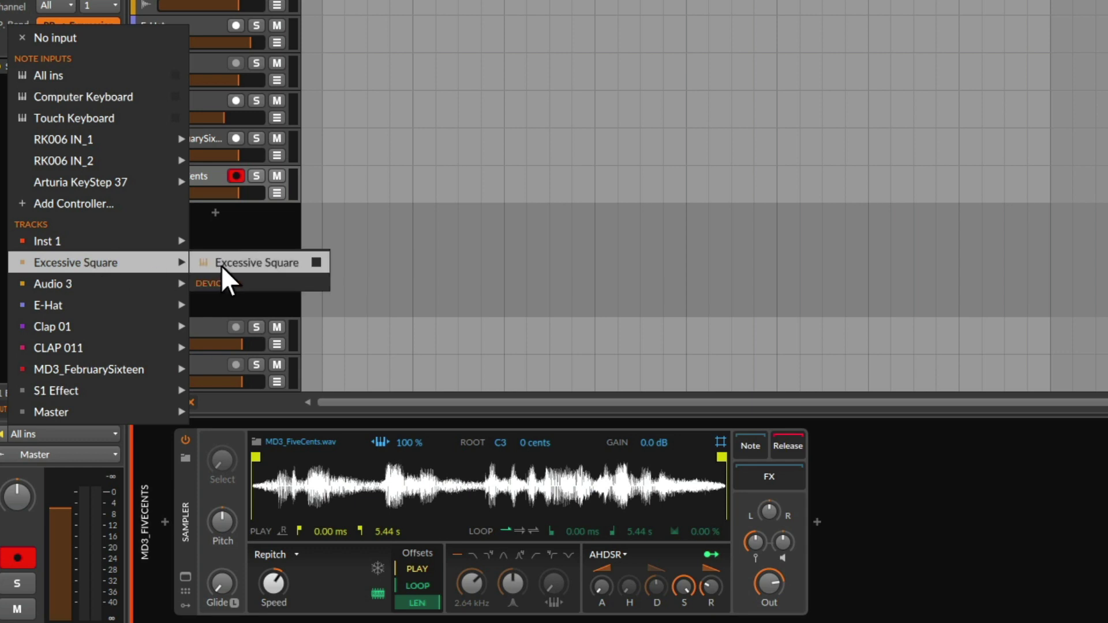
click(221, 266)
key(space)
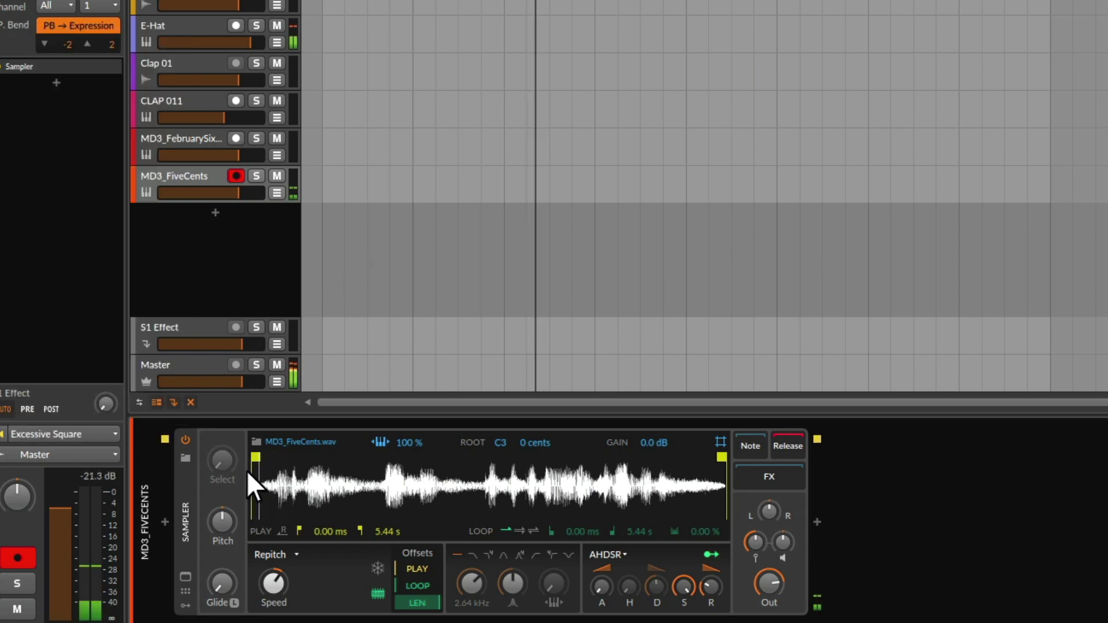
Step: Switch FiveCents to Textures mode, shorten Grain to about 2.88 ms, and reset play start to 0
key(space)
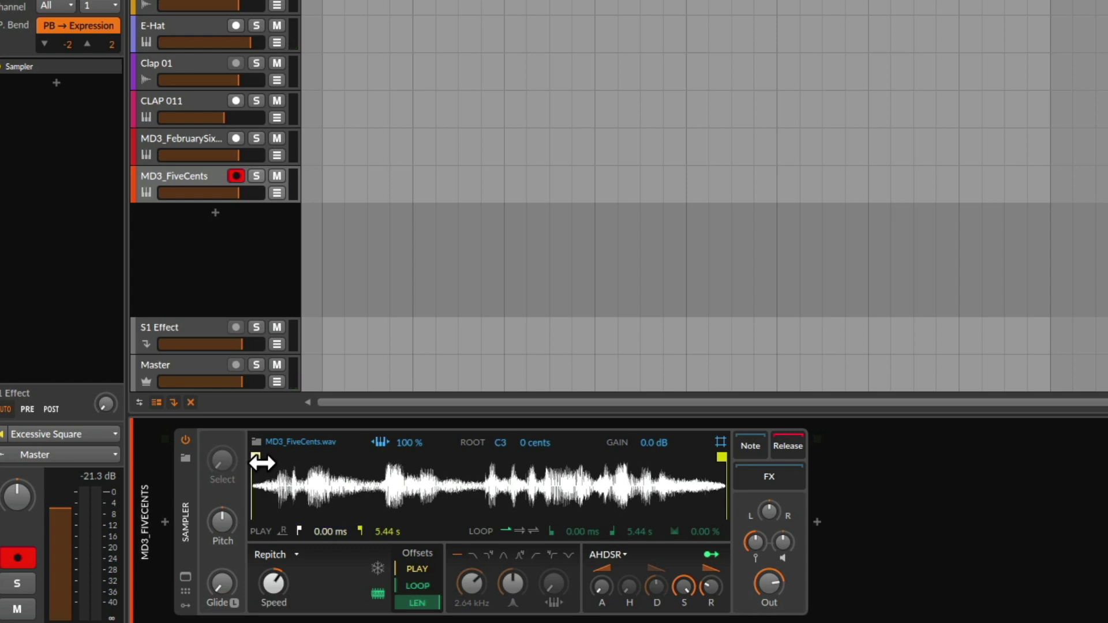
drag(261, 462, 366, 457)
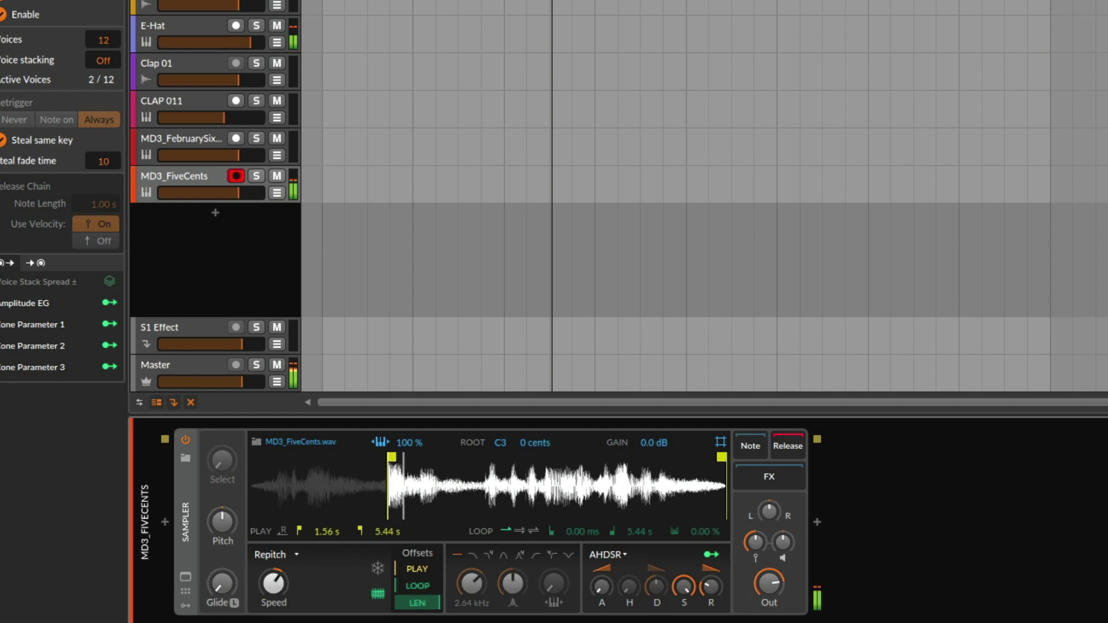
click(295, 556)
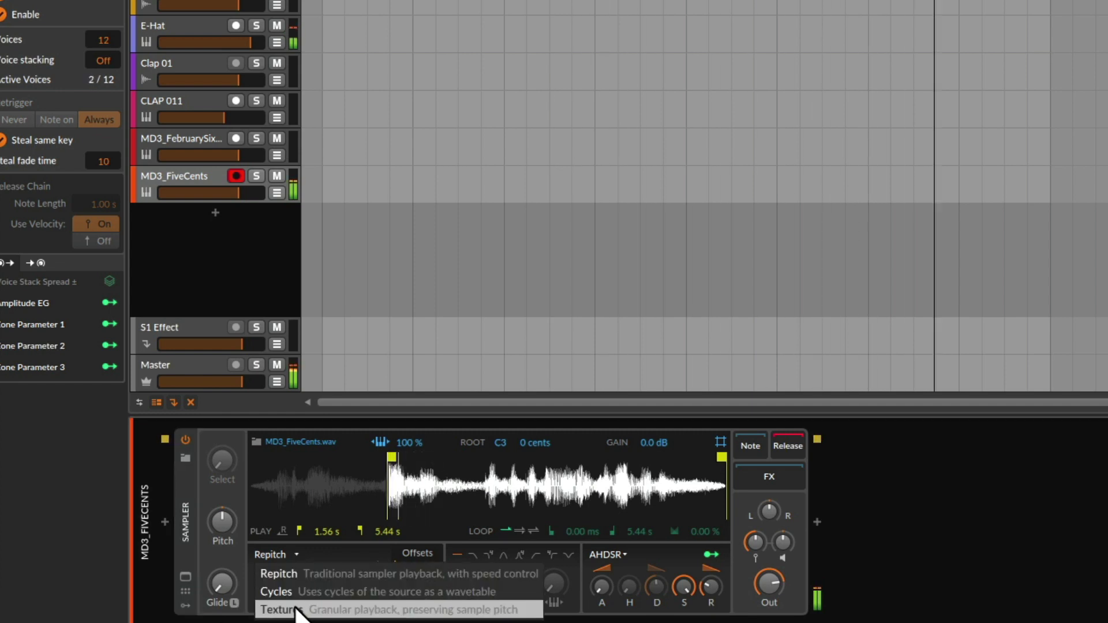
click(289, 606)
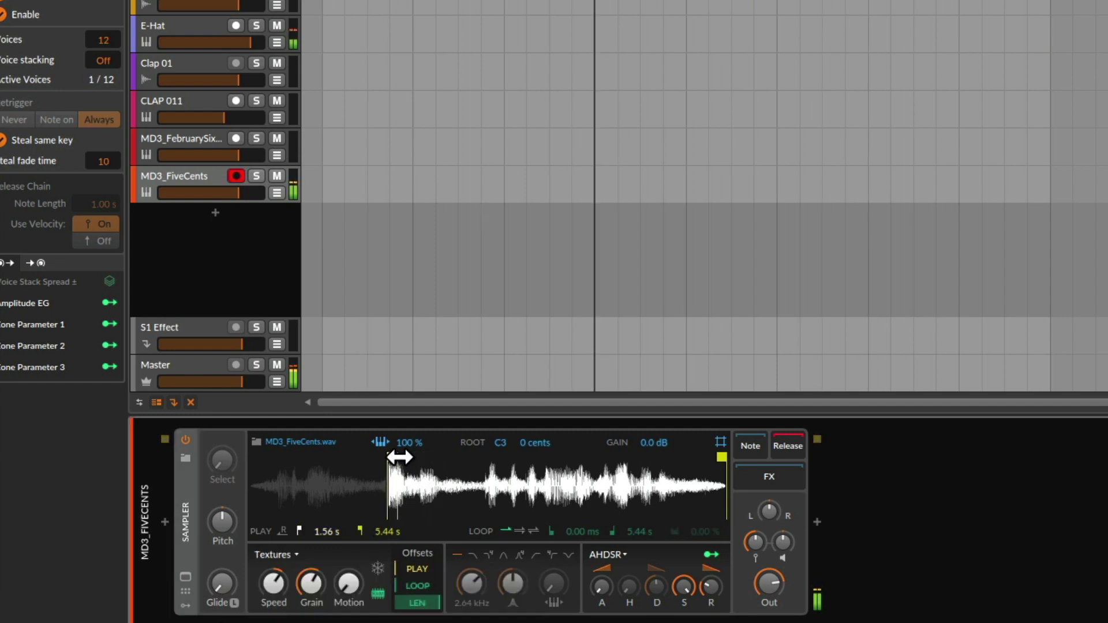
mouse_move(396, 456)
mouse_down()
mouse_move(377, 456)
mouse_move(393, 454)
mouse_up()
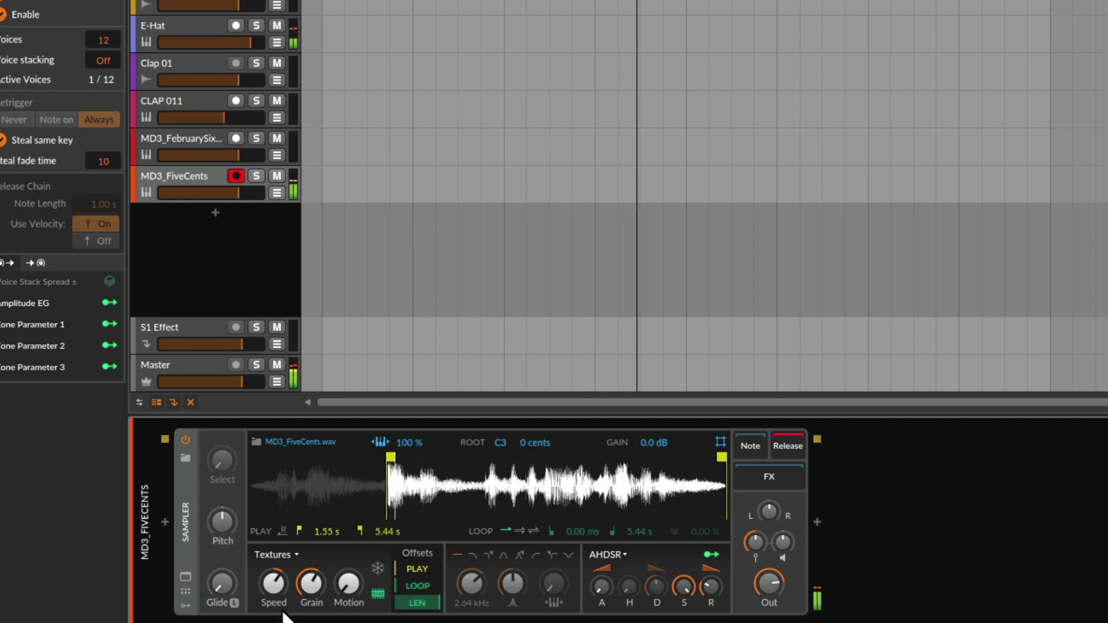
mouse_move(311, 583)
mouse_down()
mouse_move(311, 612)
mouse_move(311, 589)
mouse_move(353, 572)
mouse_up()
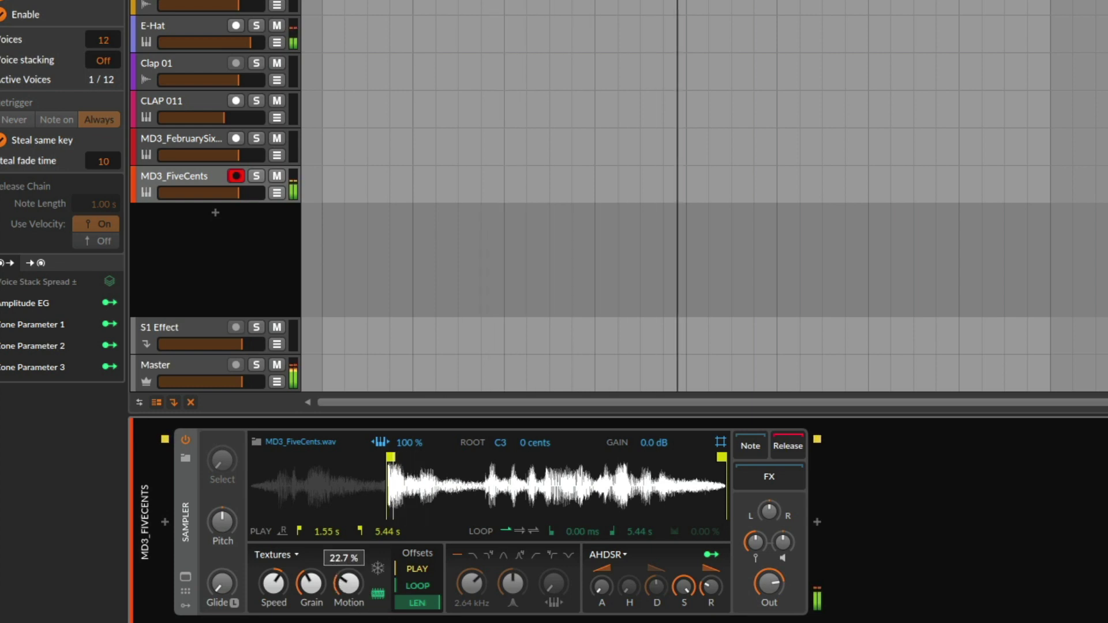
mouse_move(386, 453)
mouse_down()
mouse_move(395, 459)
mouse_move(280, 446)
mouse_up()
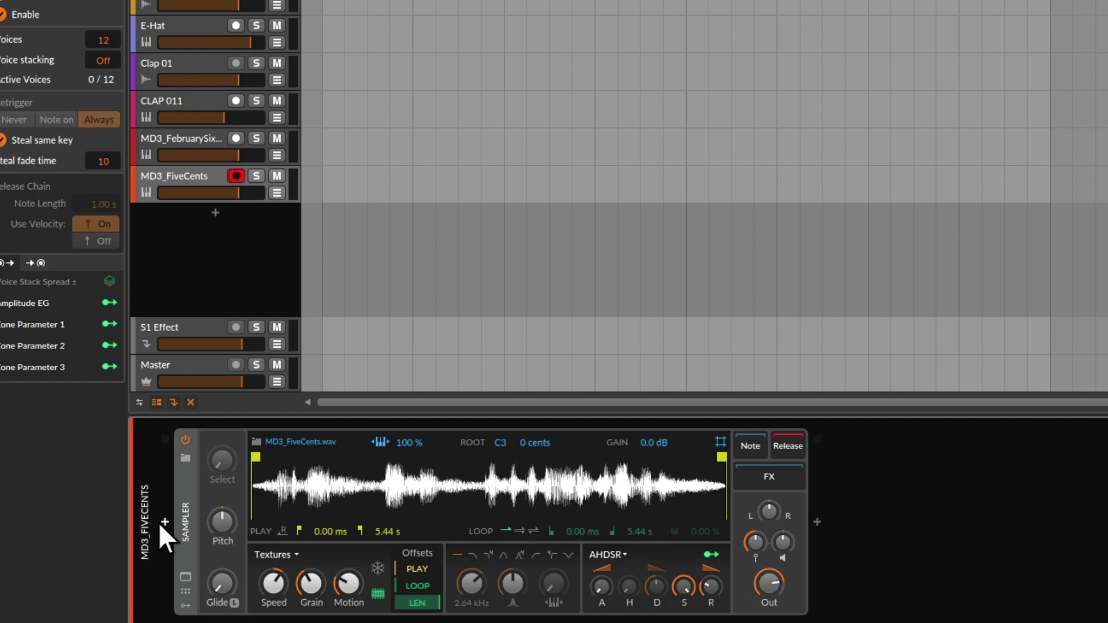
Step: Add a Steps modulator via the 'ste' search, randomize its 16 steps, and start playback
click(182, 606)
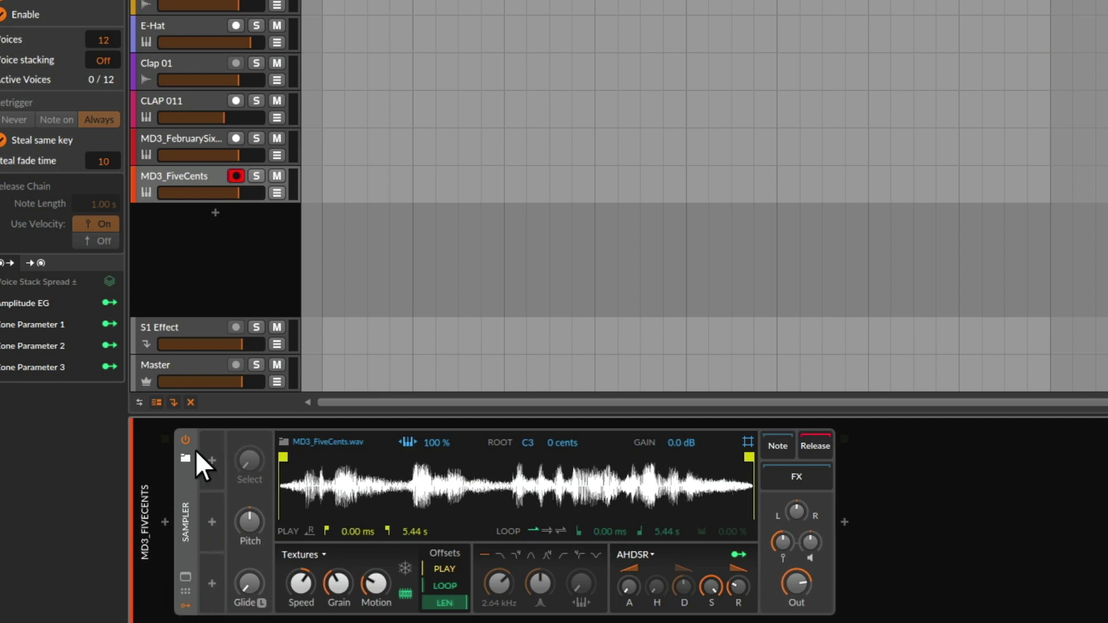
click(210, 460)
text(ste)
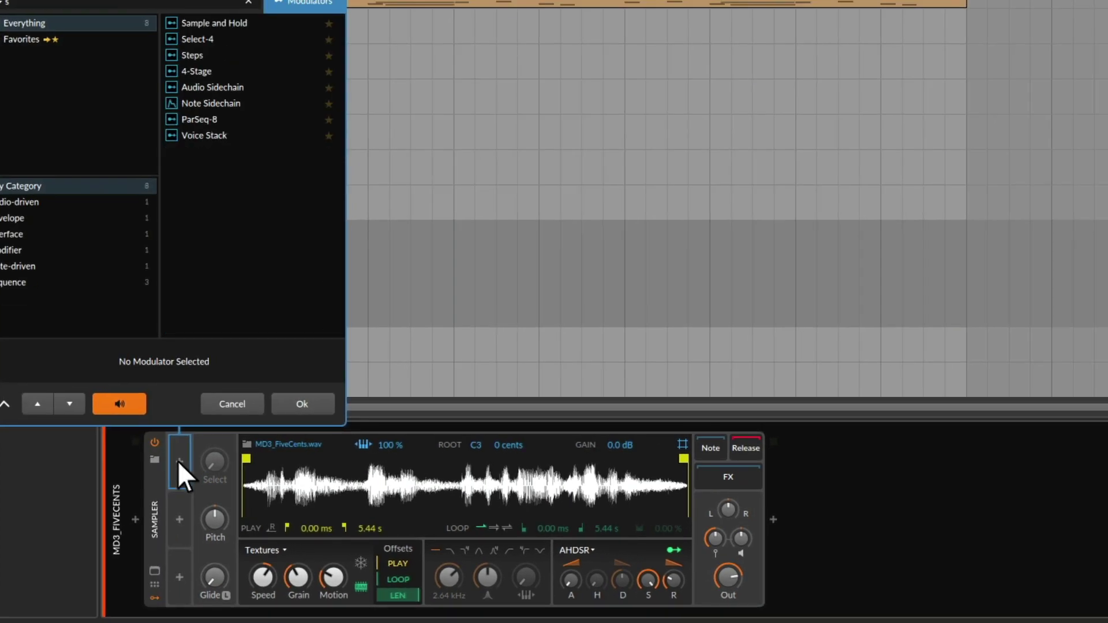
double_click(190, 23)
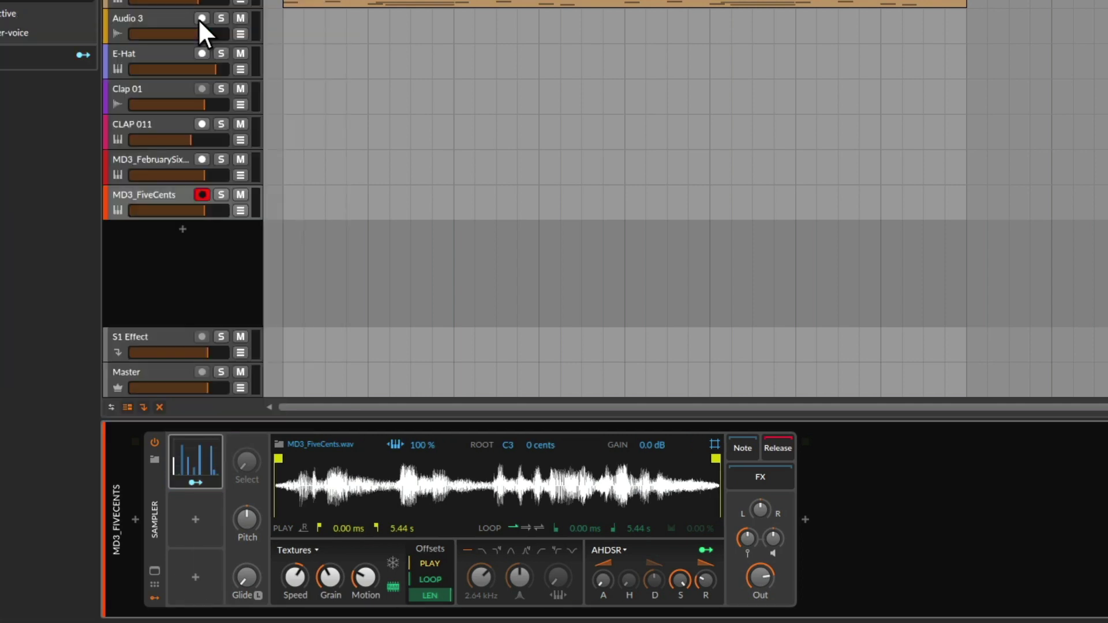
click(202, 453)
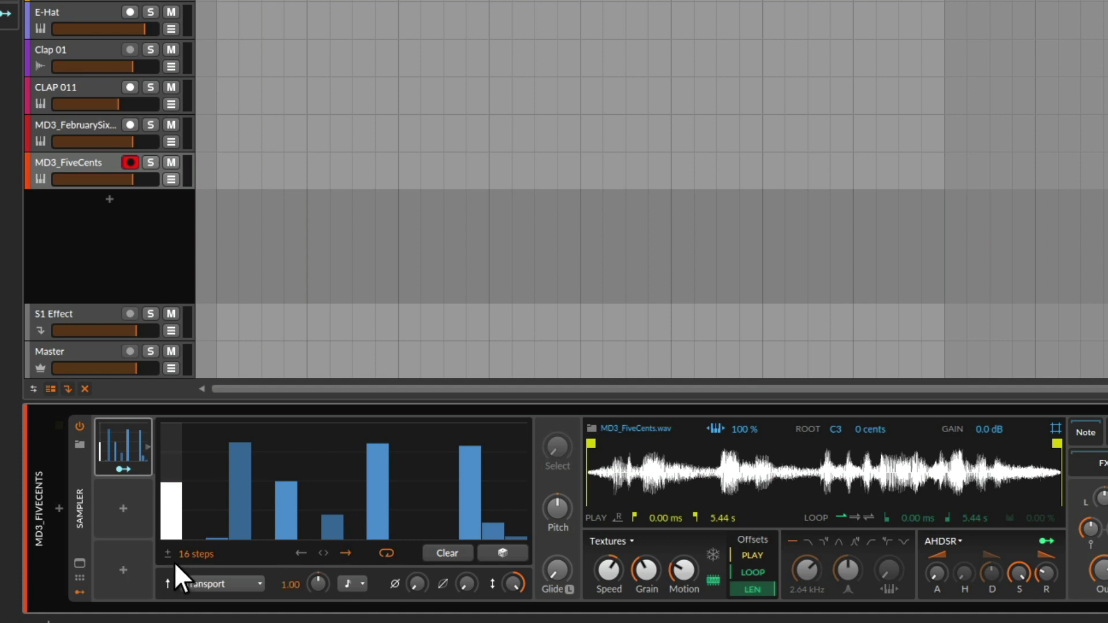
click(500, 551)
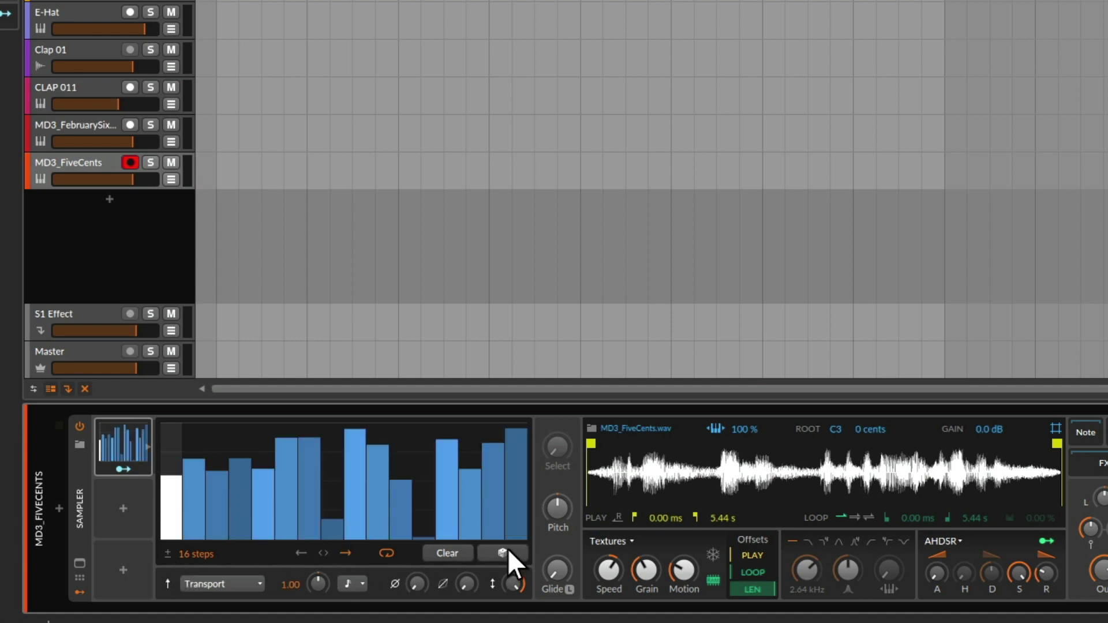
key(space)
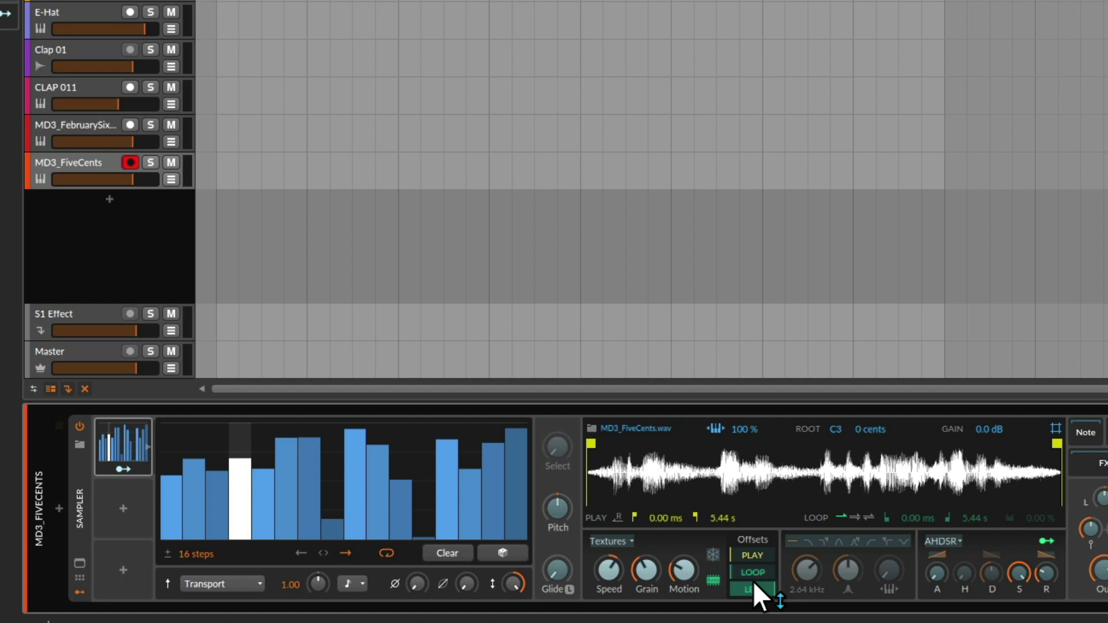
Step: Assign Steps to the sampler's play position offset at +1.00 and start playback
drag(744, 554, 745, 550)
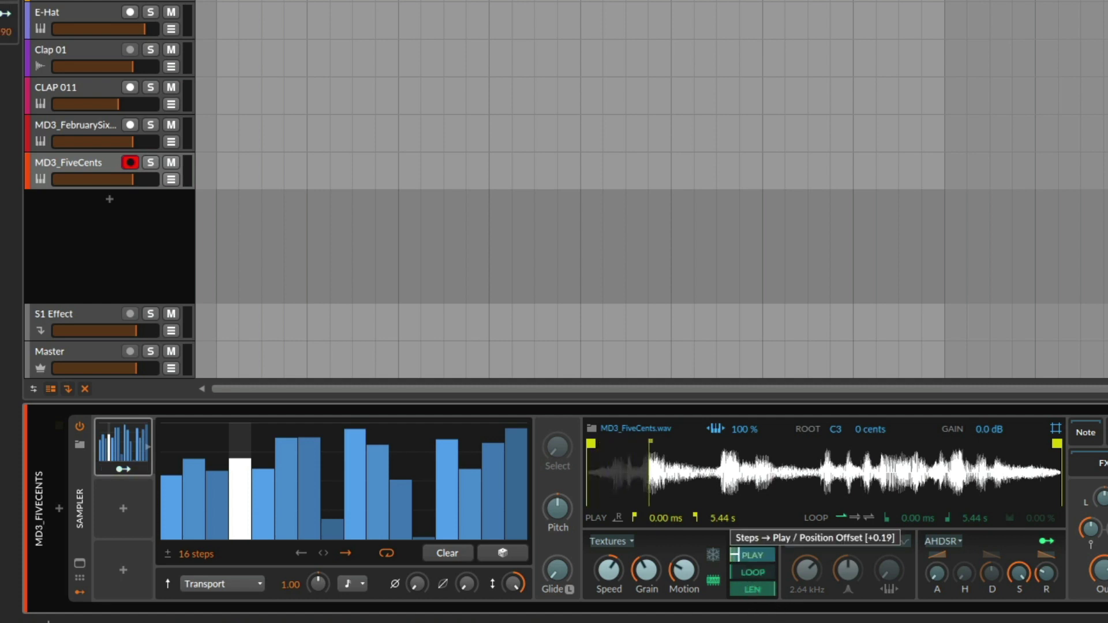
drag(745, 550, 744, 508)
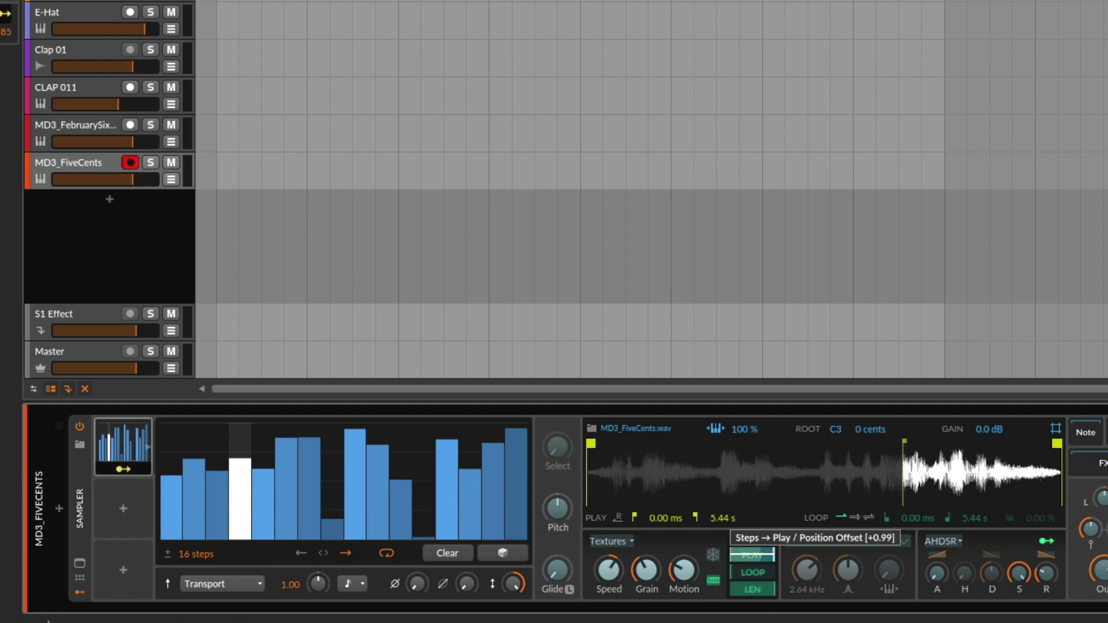
drag(744, 511, 744, 554)
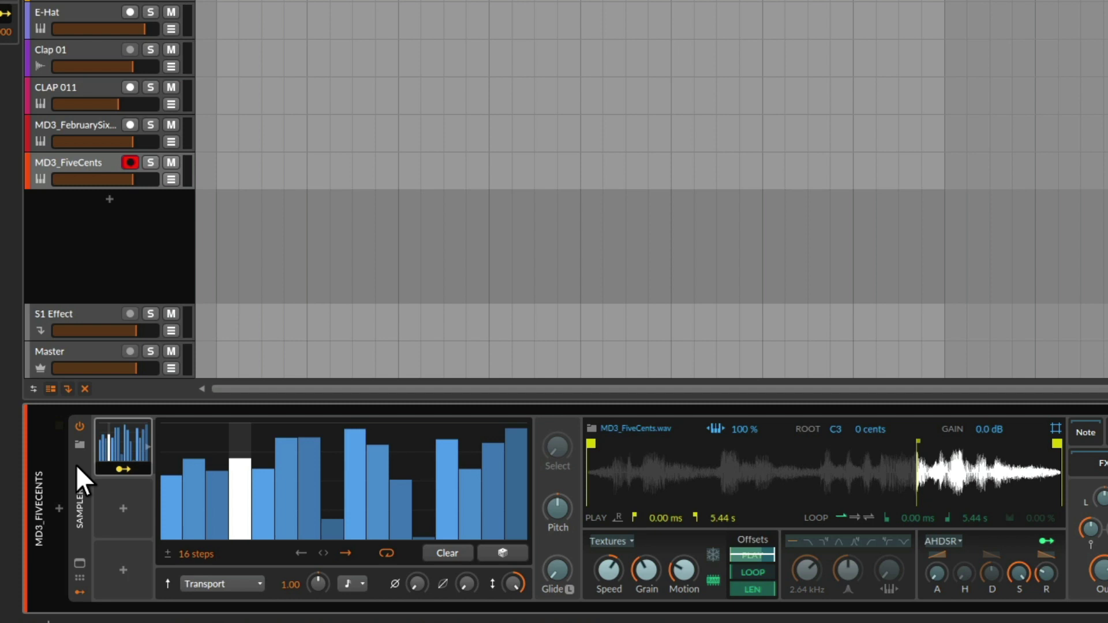
key(space)
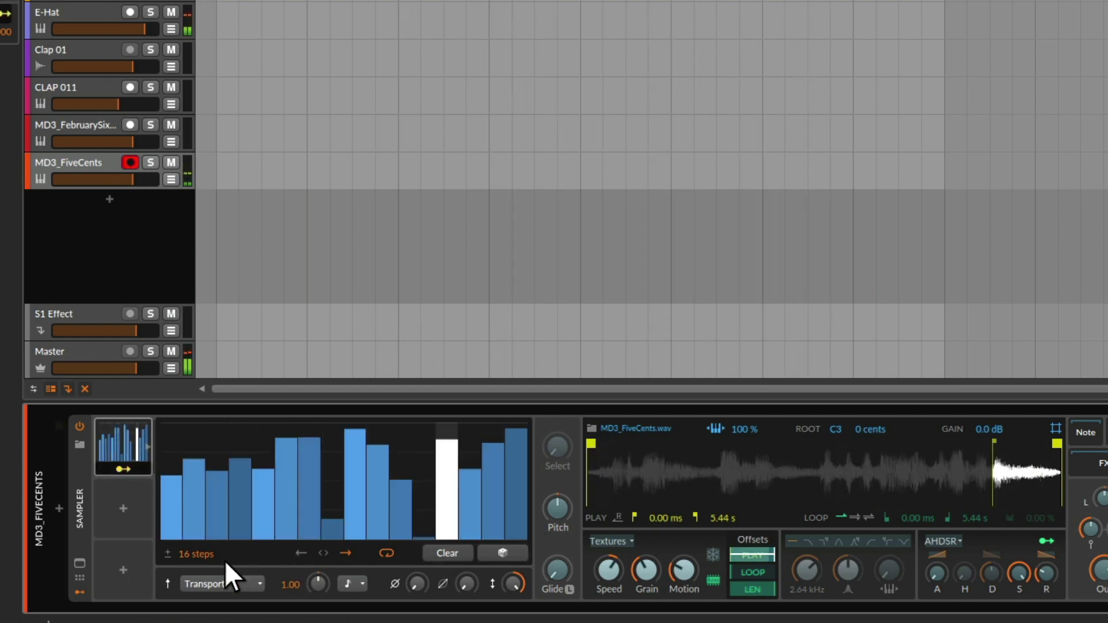
Step: Make Steps bipolar, re-randomize, then flatten steps 5–16 near zero and raise steps 13–15
click(167, 552)
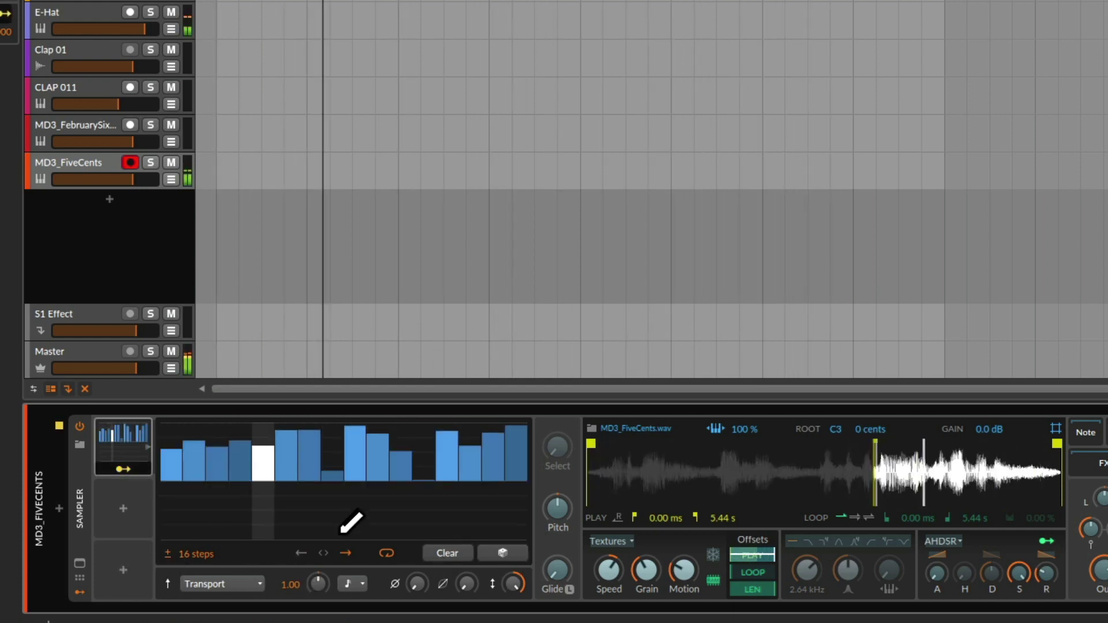
click(516, 554)
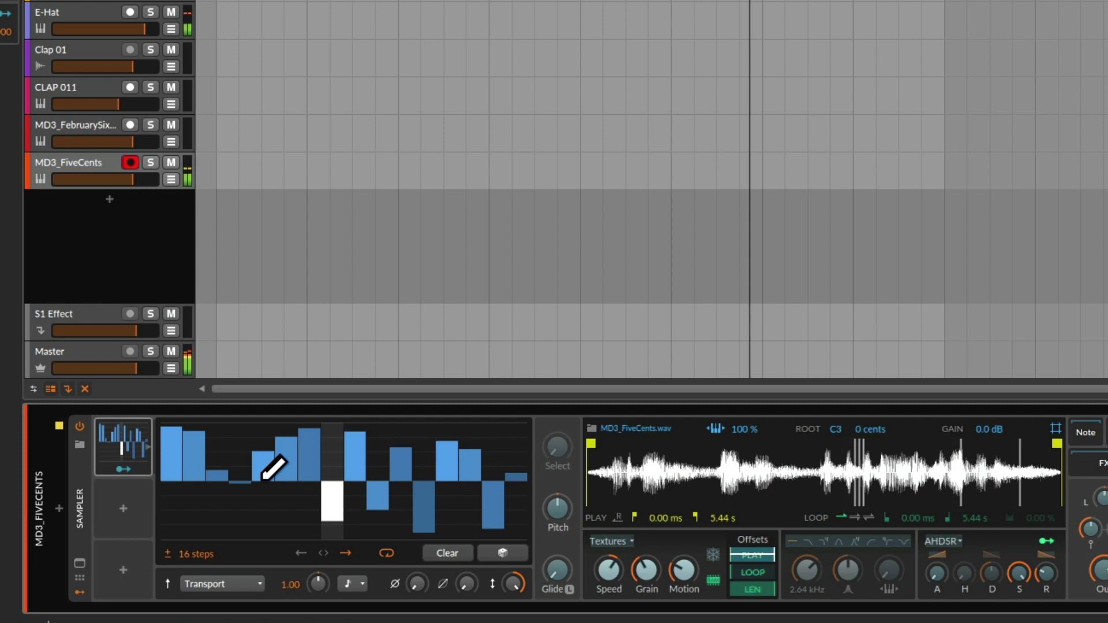
click(334, 493)
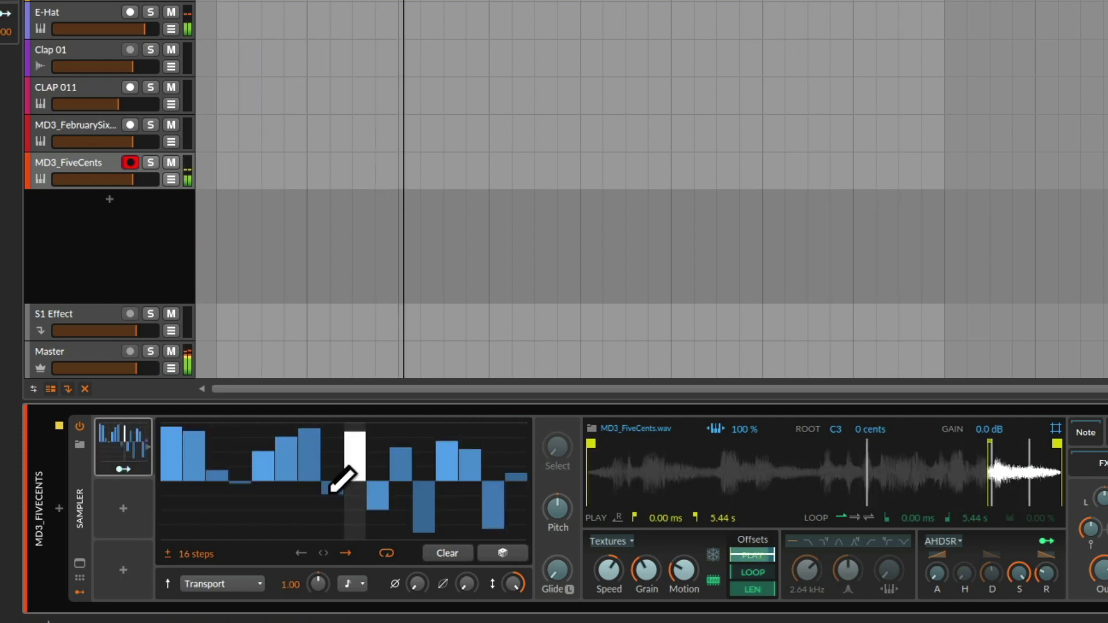
drag(287, 470, 309, 481)
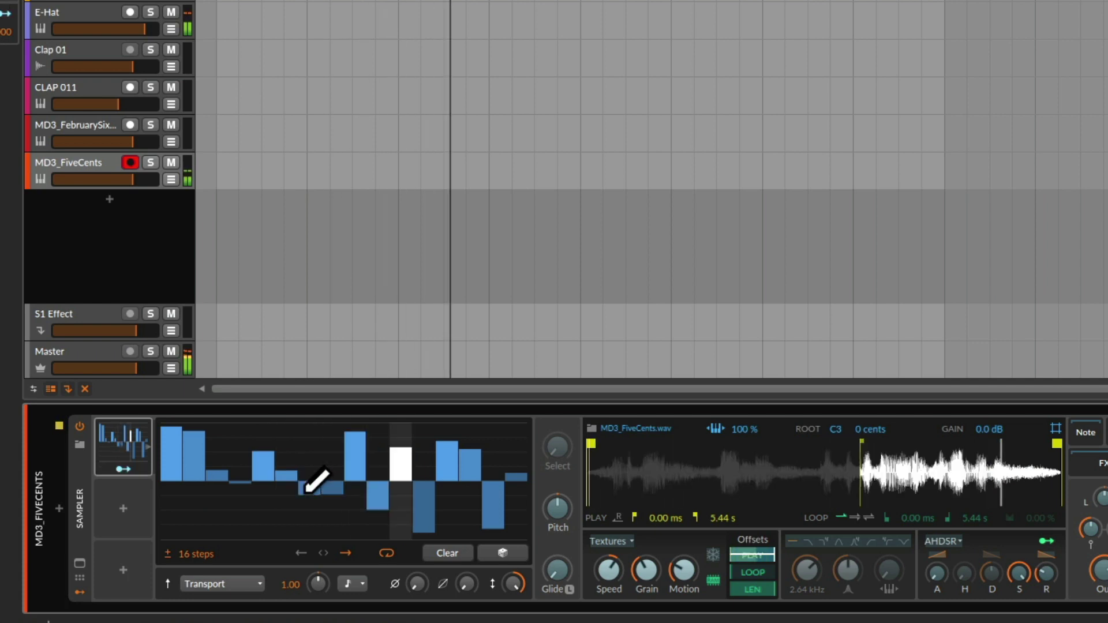
click(264, 465)
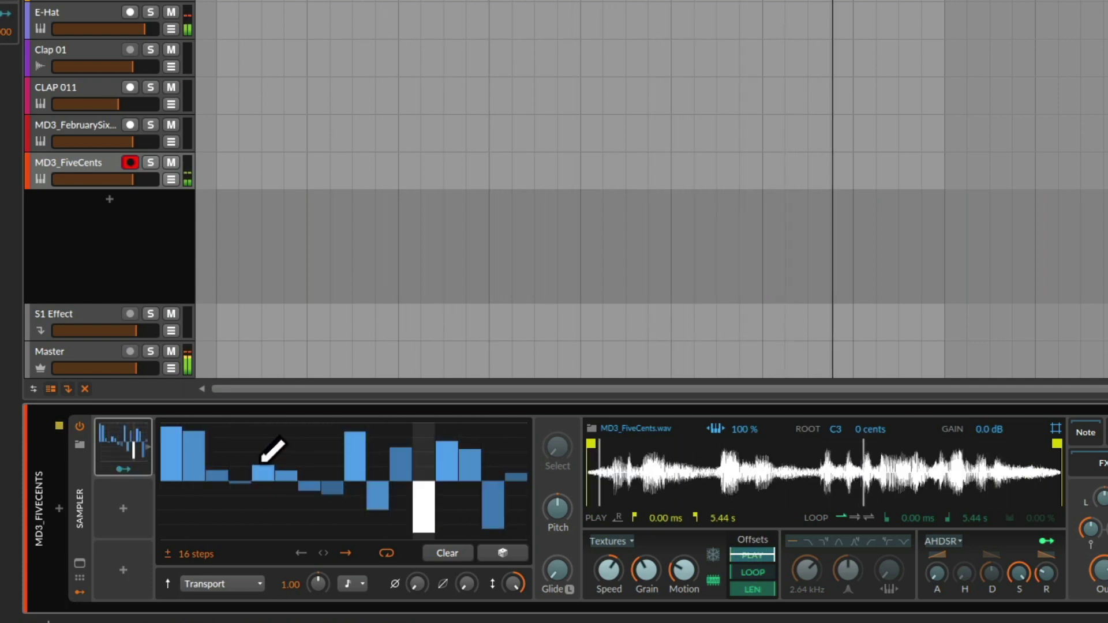
click(264, 455)
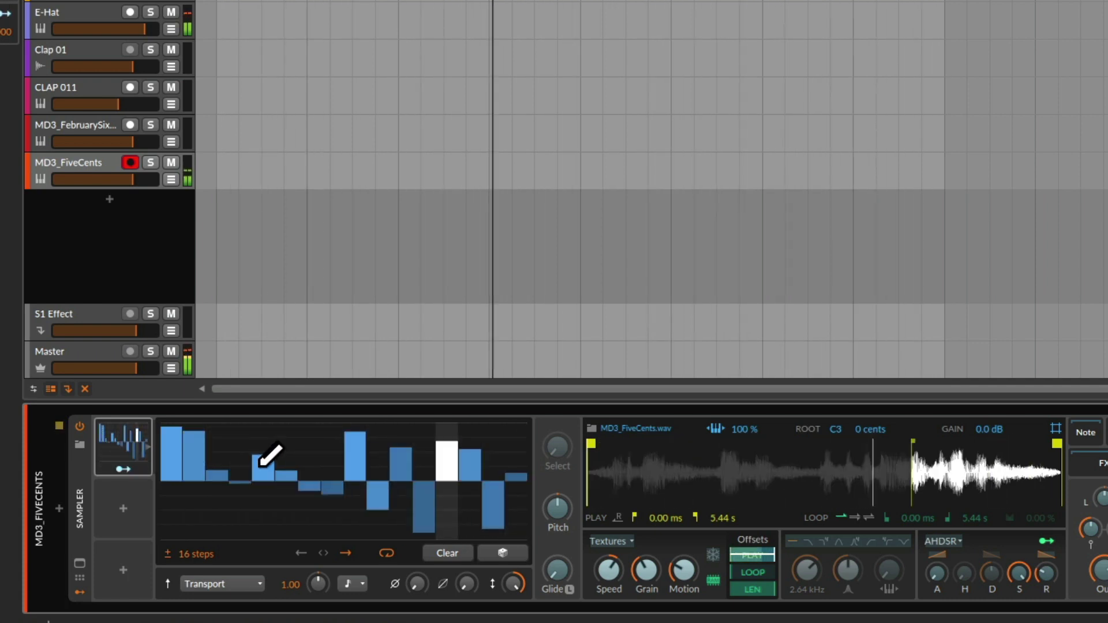
drag(257, 484, 520, 489)
mouse_move(461, 466)
mouse_down()
mouse_move(495, 466)
mouse_move(479, 465)
mouse_up()
click(449, 449)
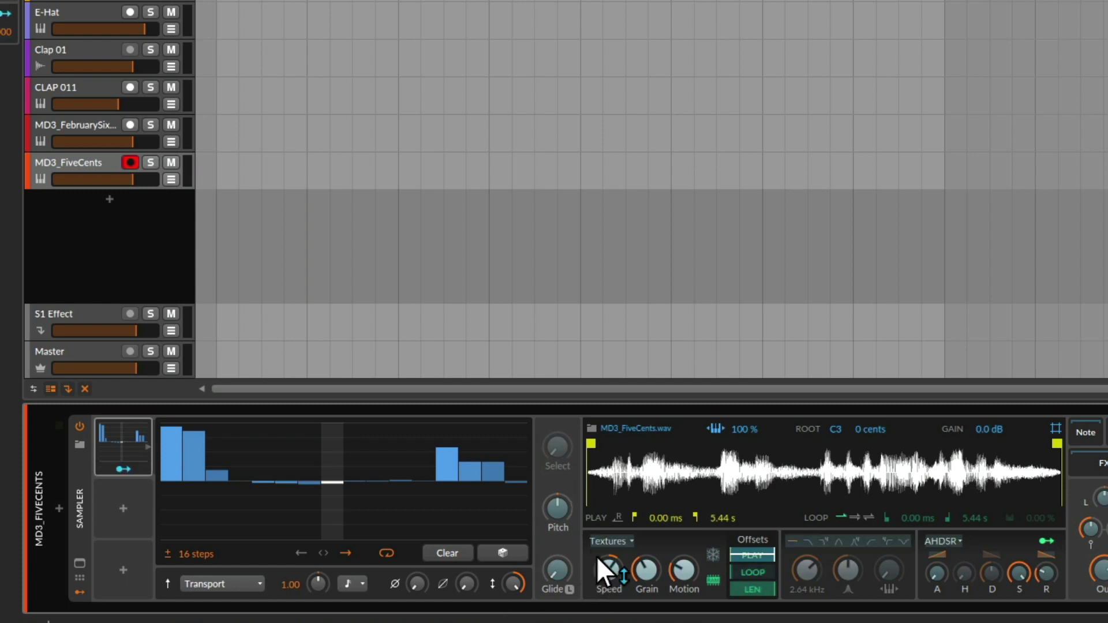
Step: With playback running, map the Steps modulator to the Textures Speed and Grain Size knobs
key(space)
drag(604, 574, 604, 545)
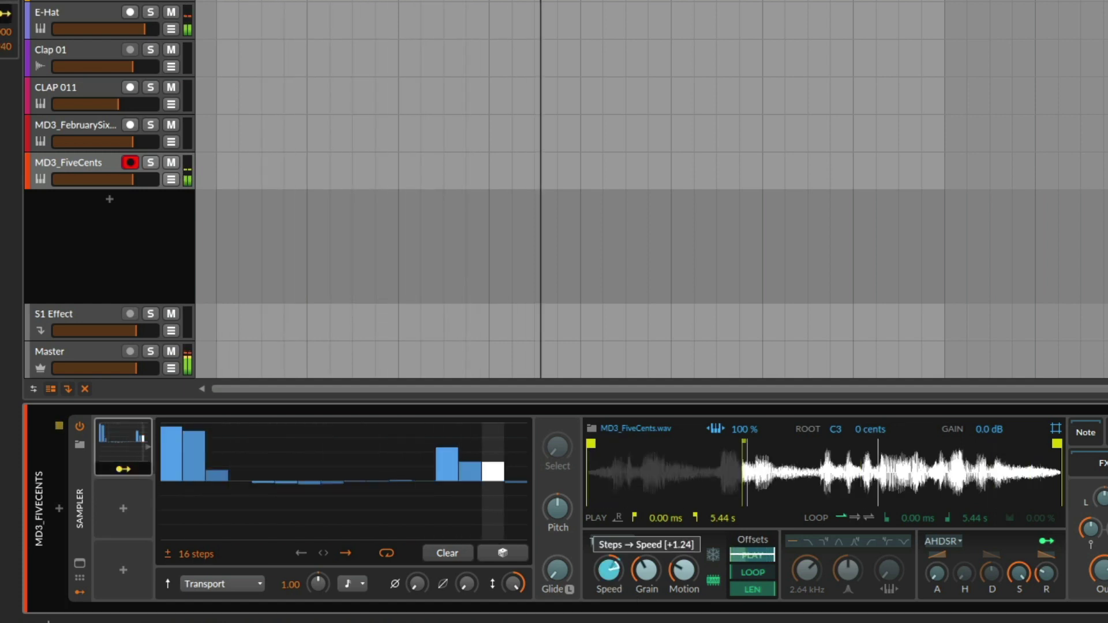
drag(638, 583, 638, 578)
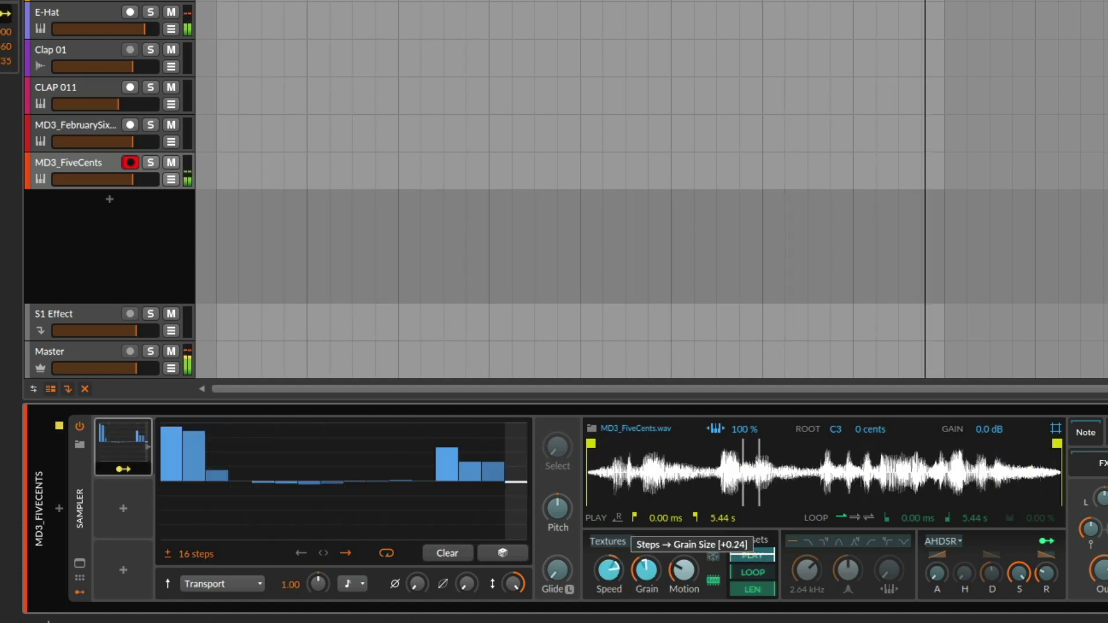
Step: Redraw steps 4–10 as a mix of high positive and negative values
click(269, 518)
click(310, 448)
click(354, 470)
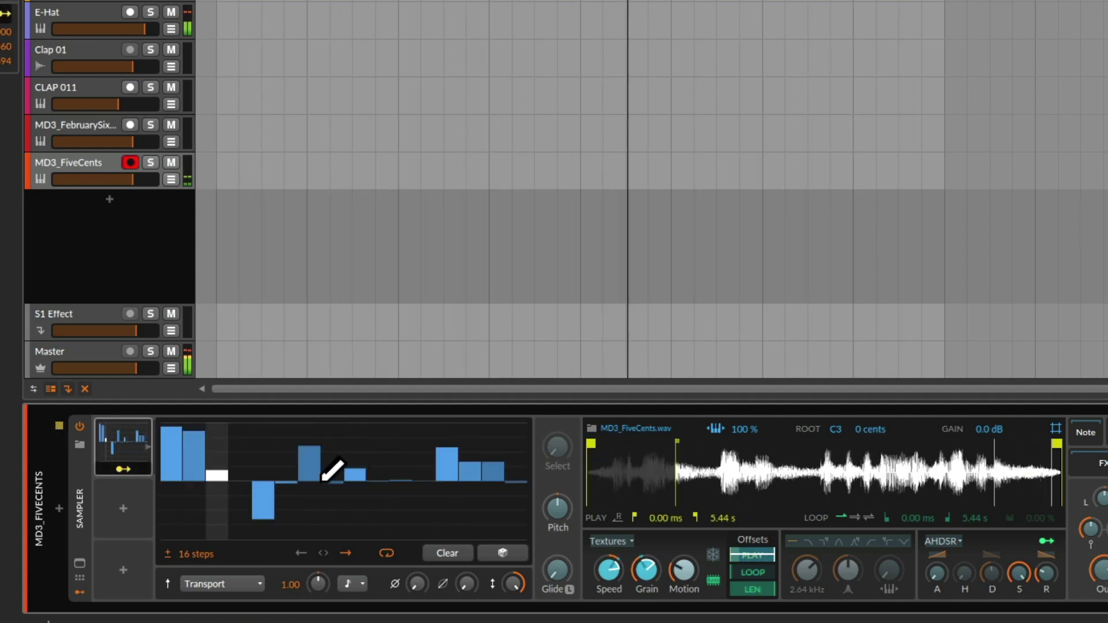
mouse_move(338, 495)
mouse_down()
mouse_move(375, 523)
mouse_move(387, 455)
mouse_up()
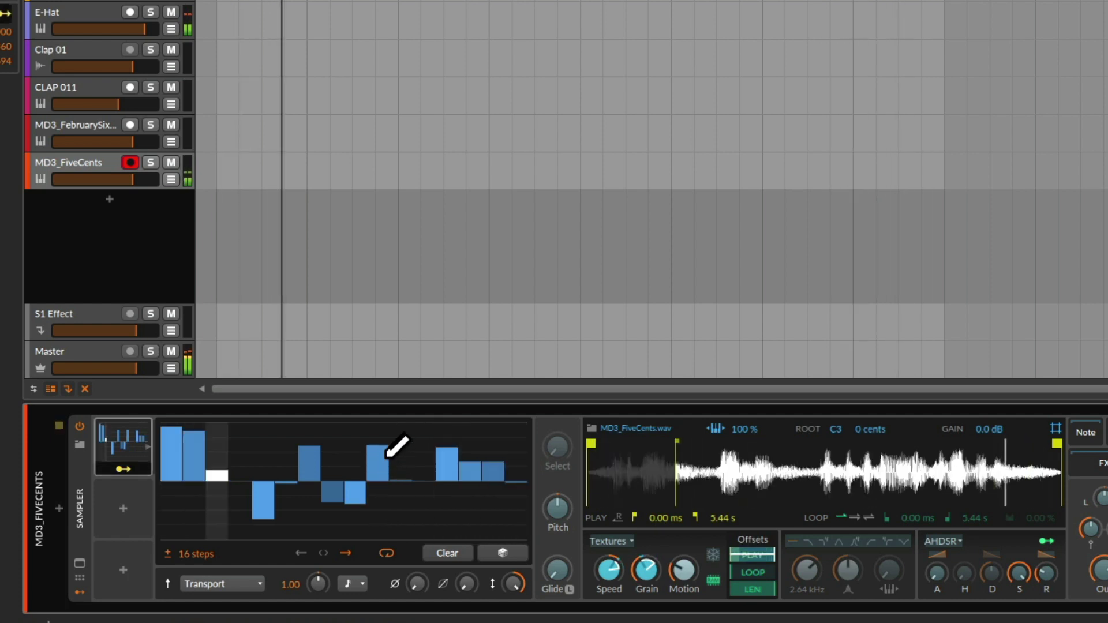
click(249, 458)
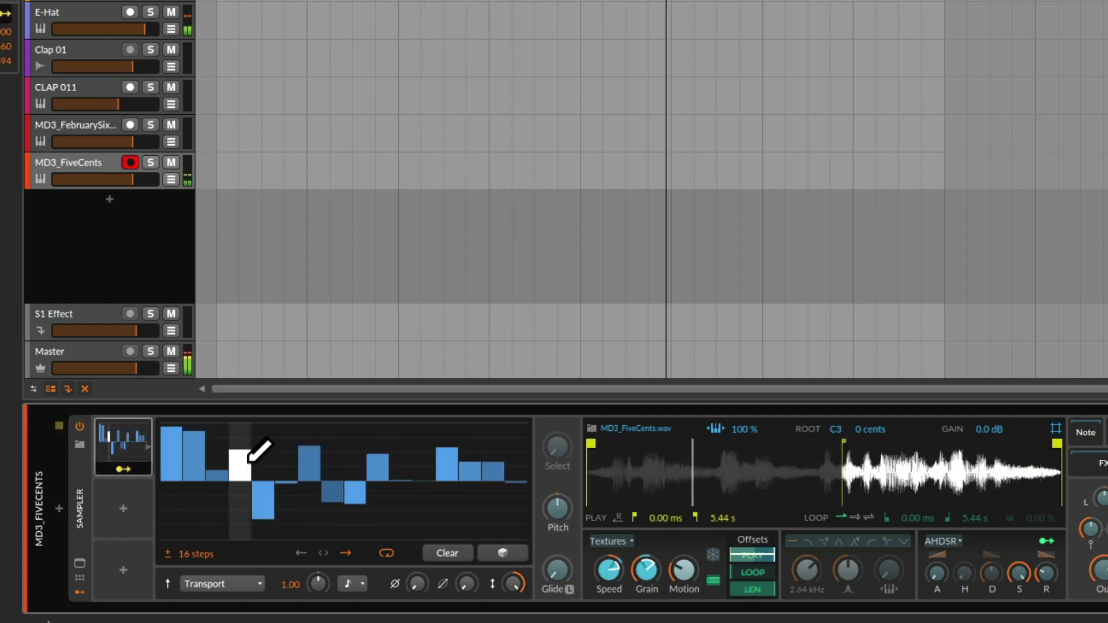
Step: Audition MD3_FolksLikeSam, MD3_FollowedContinuously and MD3_FooledByImitations in the sampler's browser
click(592, 428)
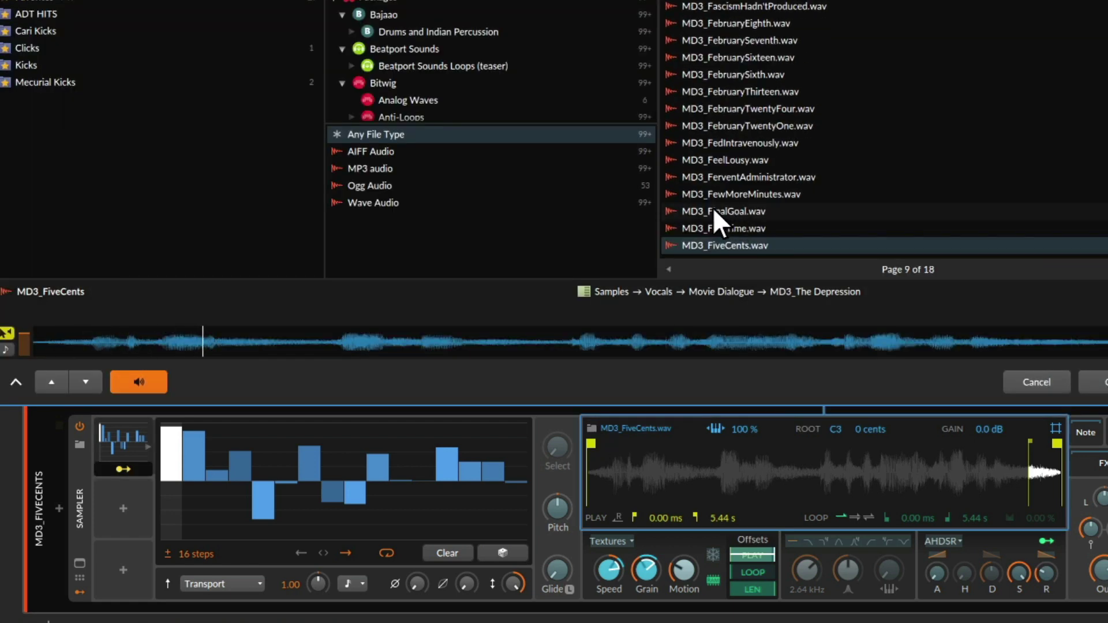
scroll(712, 209, down, 1)
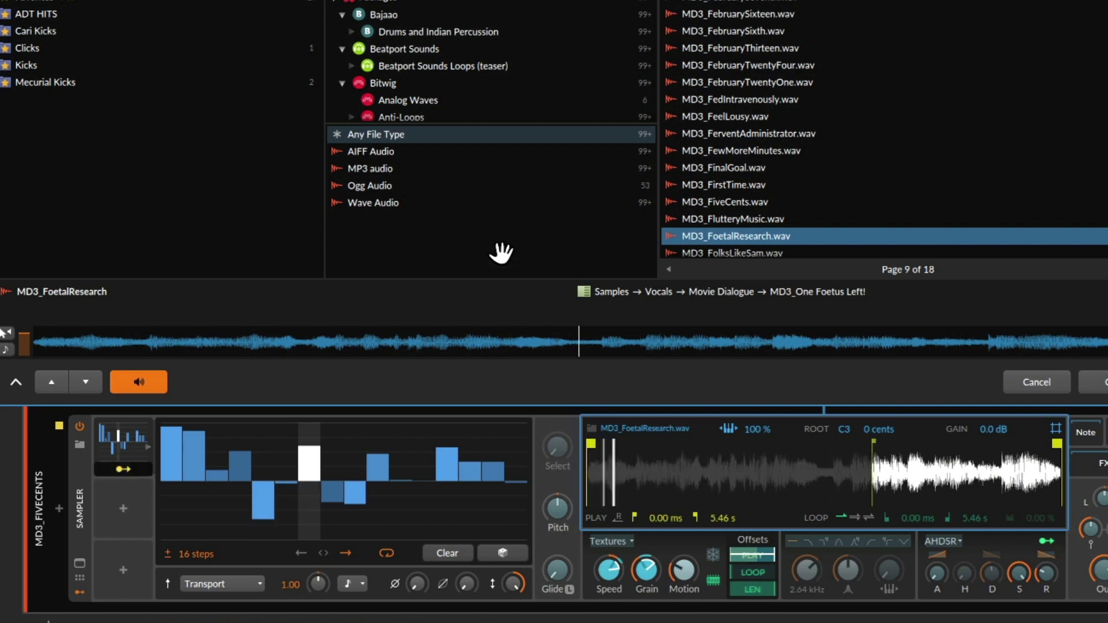
scroll(728, 233, down, 1)
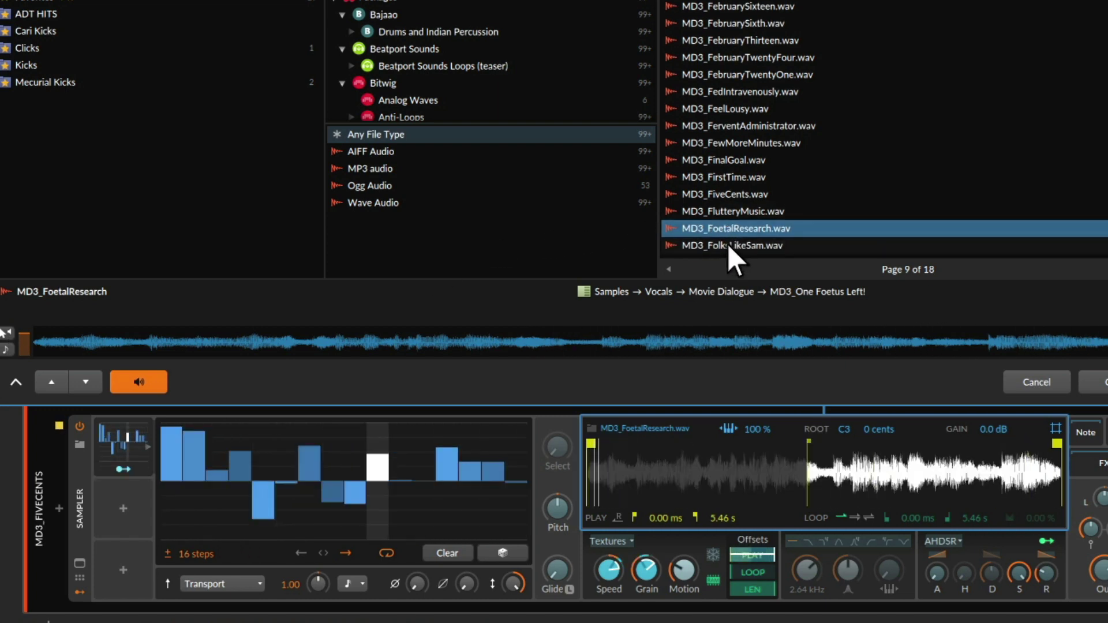
click(727, 244)
scroll(727, 155, down, 3)
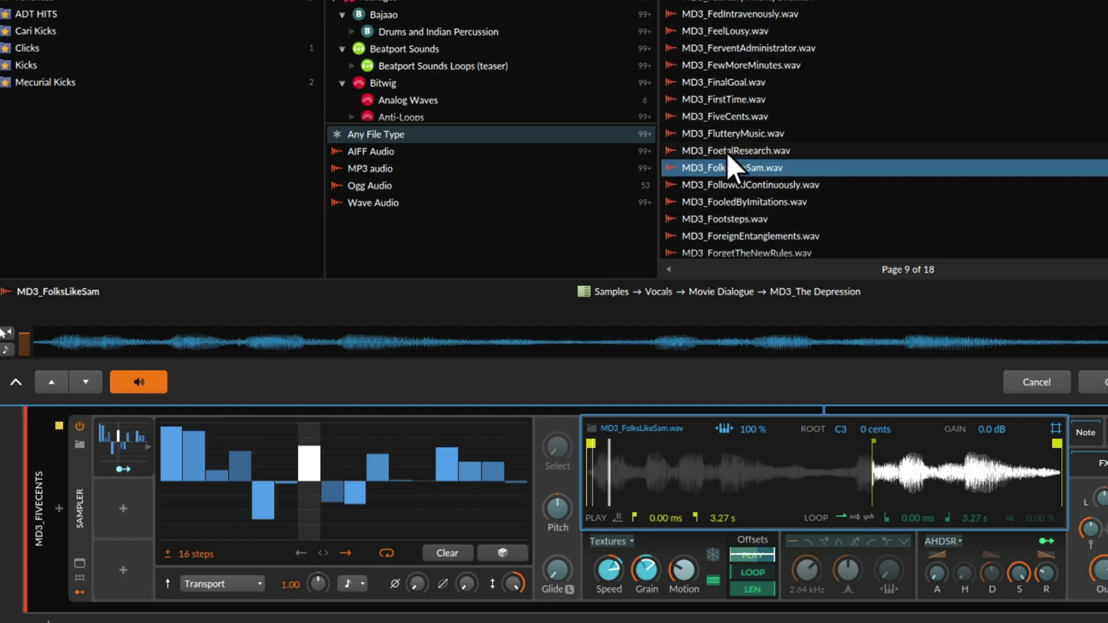
click(723, 186)
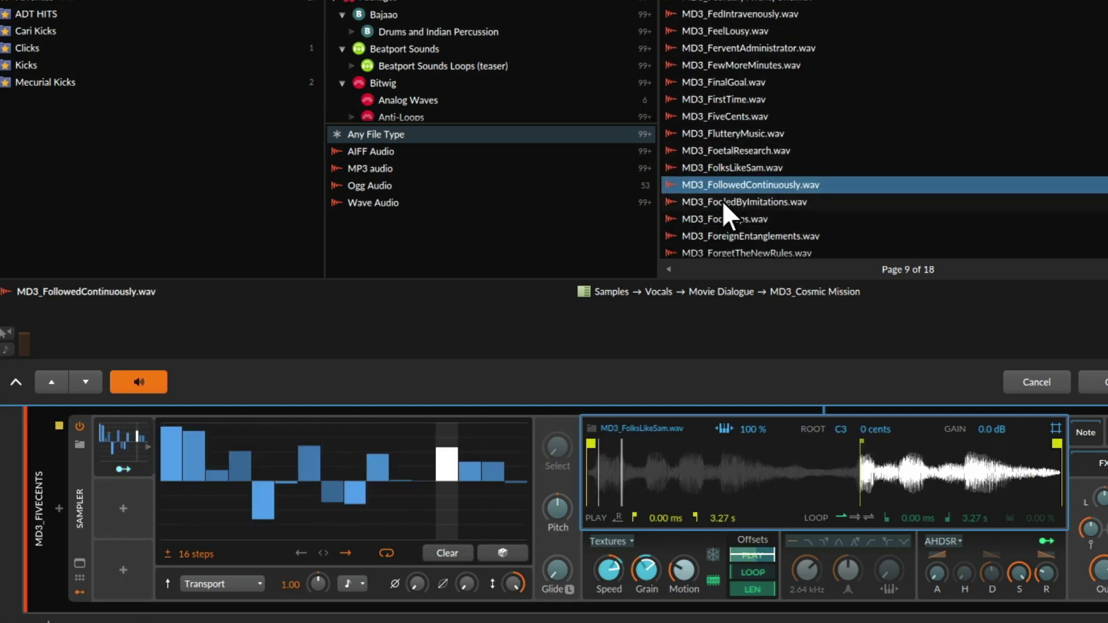
click(723, 203)
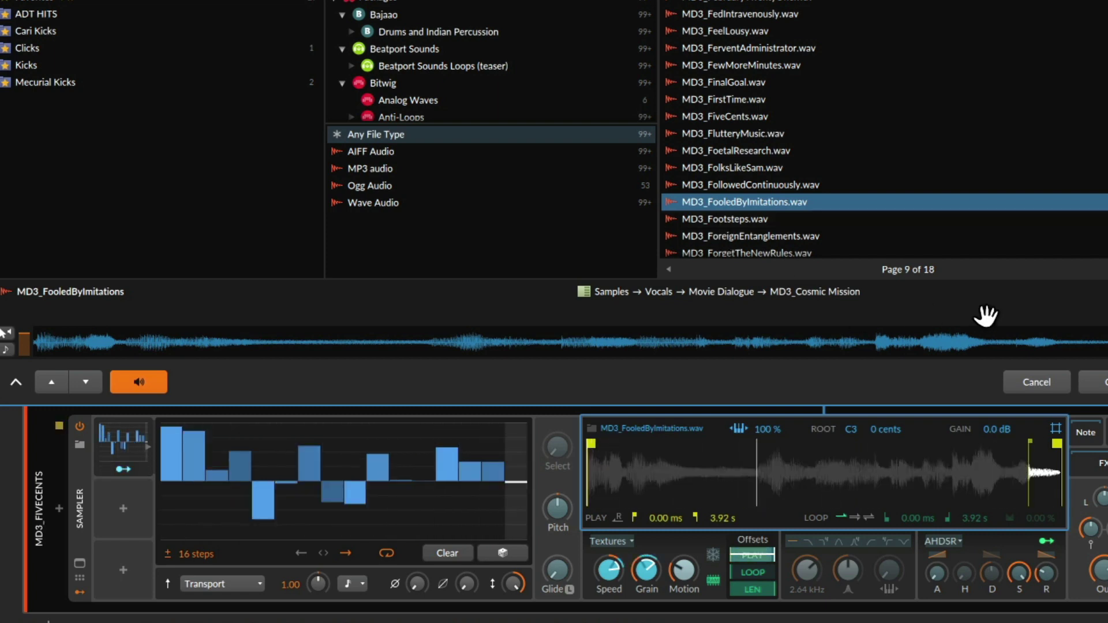
Step: Load MD3_FooledByImitations, map Steps to play position (+0.62) and Speed (+1.25), and set stretch to 100 %
click(1104, 385)
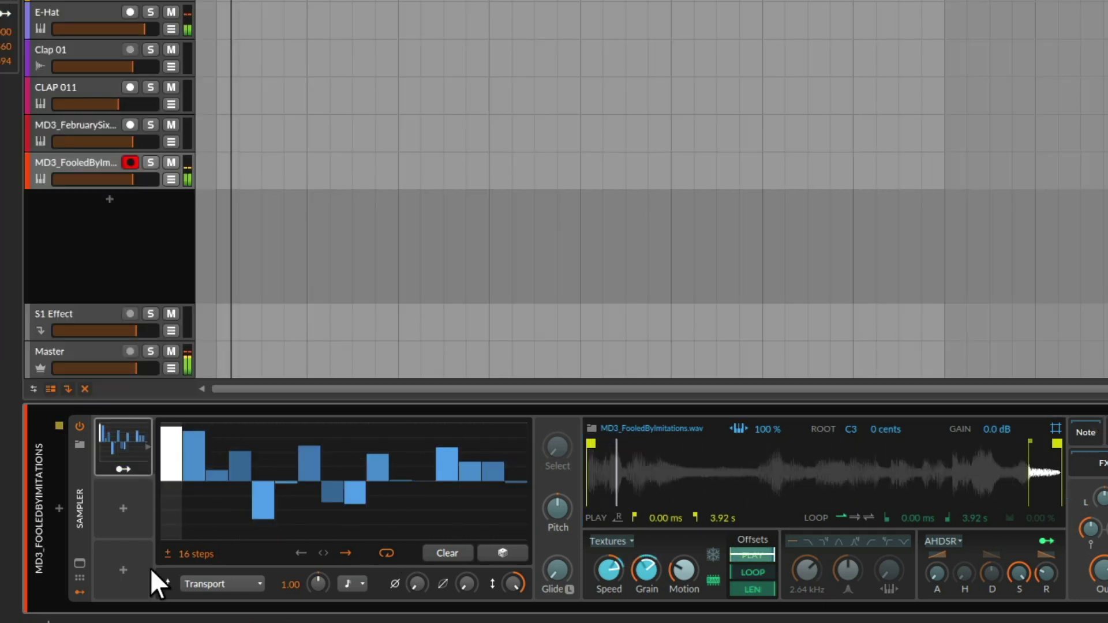
mouse_move(774, 553)
mouse_down()
mouse_move(774, 542)
mouse_move(774, 564)
mouse_up()
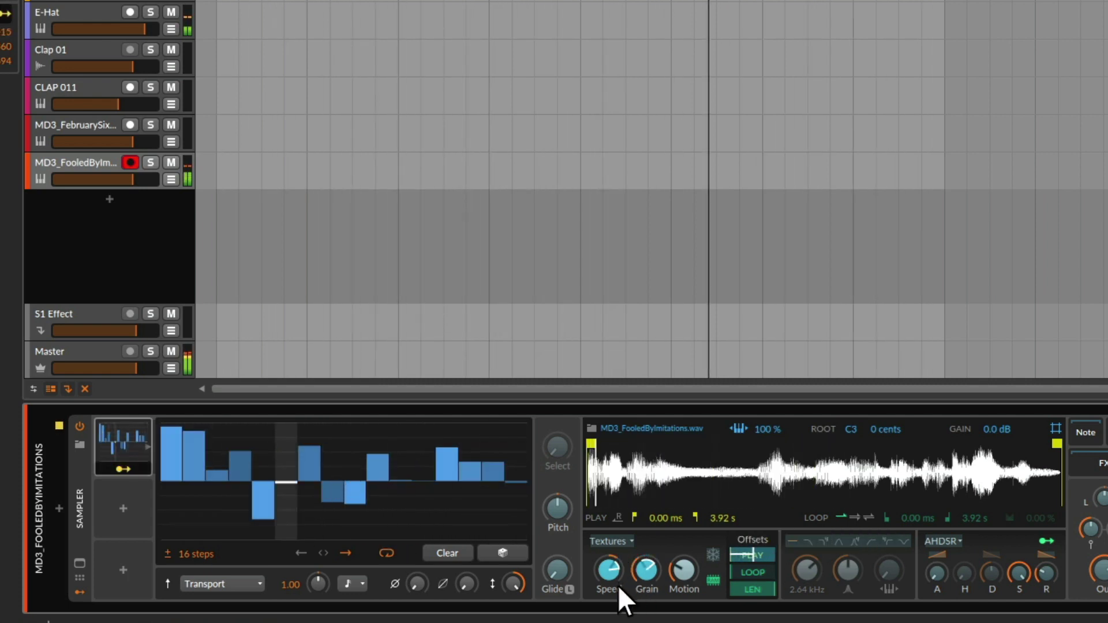
drag(610, 579, 646, 567)
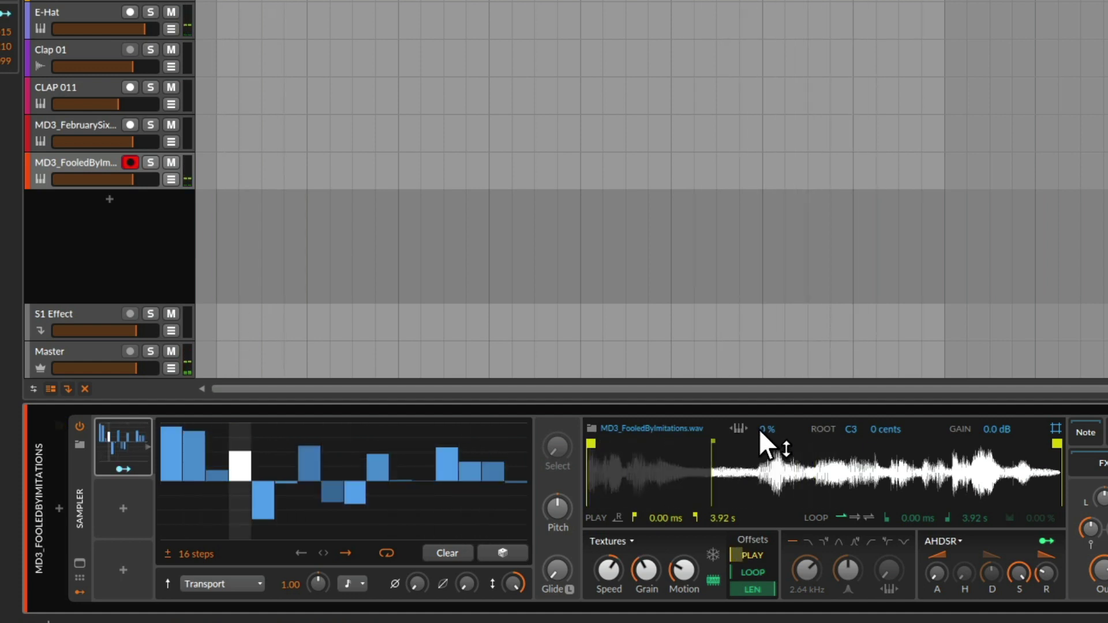
drag(761, 425, 760, 381)
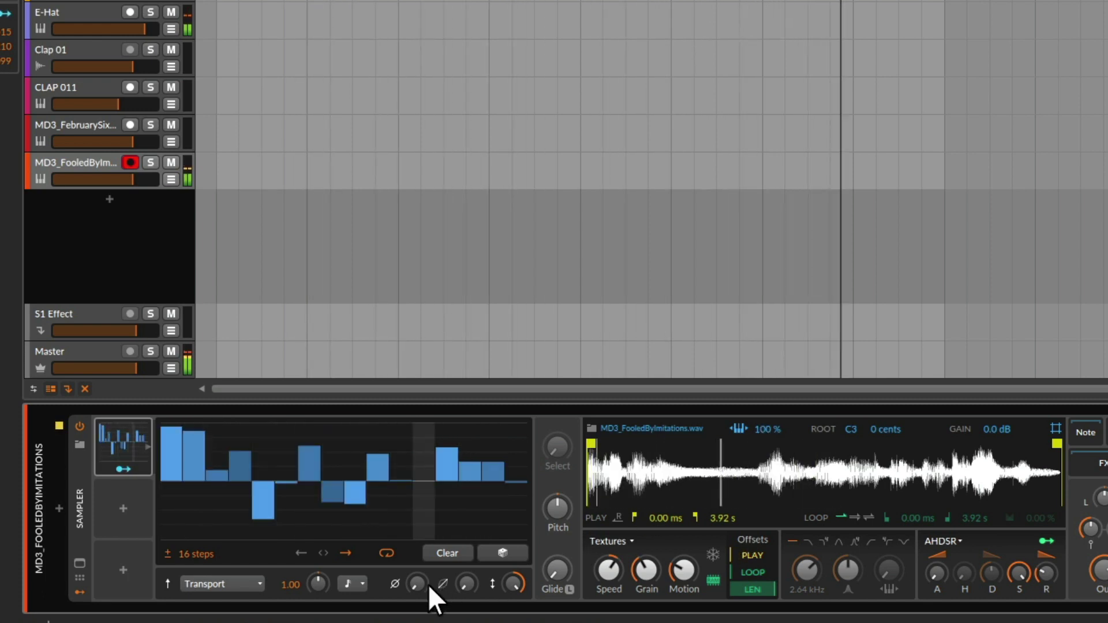
Step: Try the Steps timing mode as 'with Groove', then 'Free running', while listening
key(space)
click(215, 579)
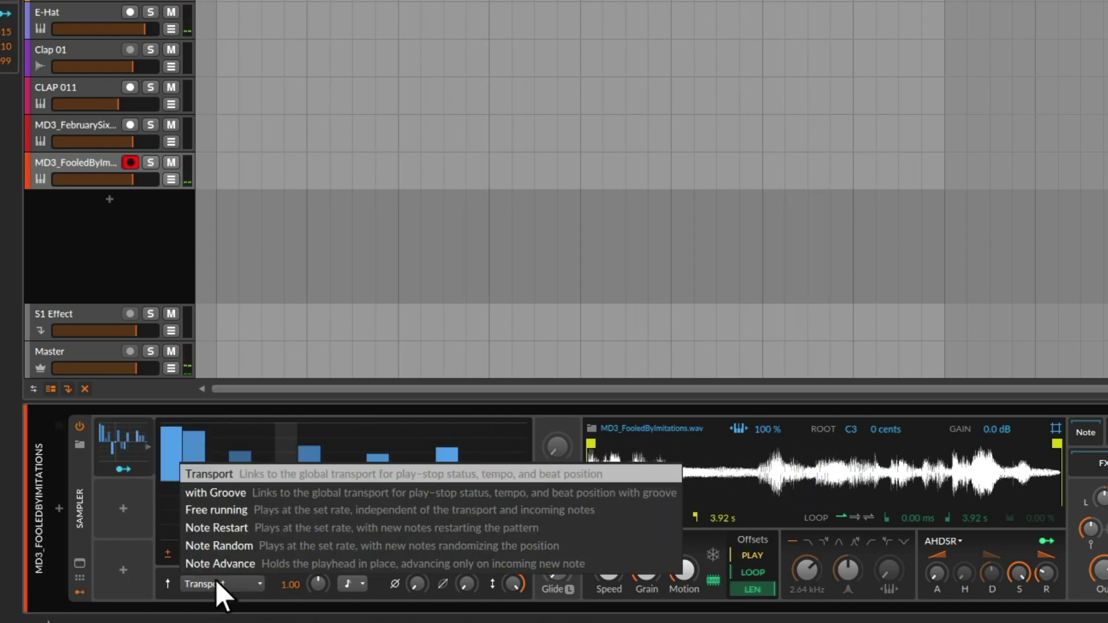
click(256, 494)
key(space)
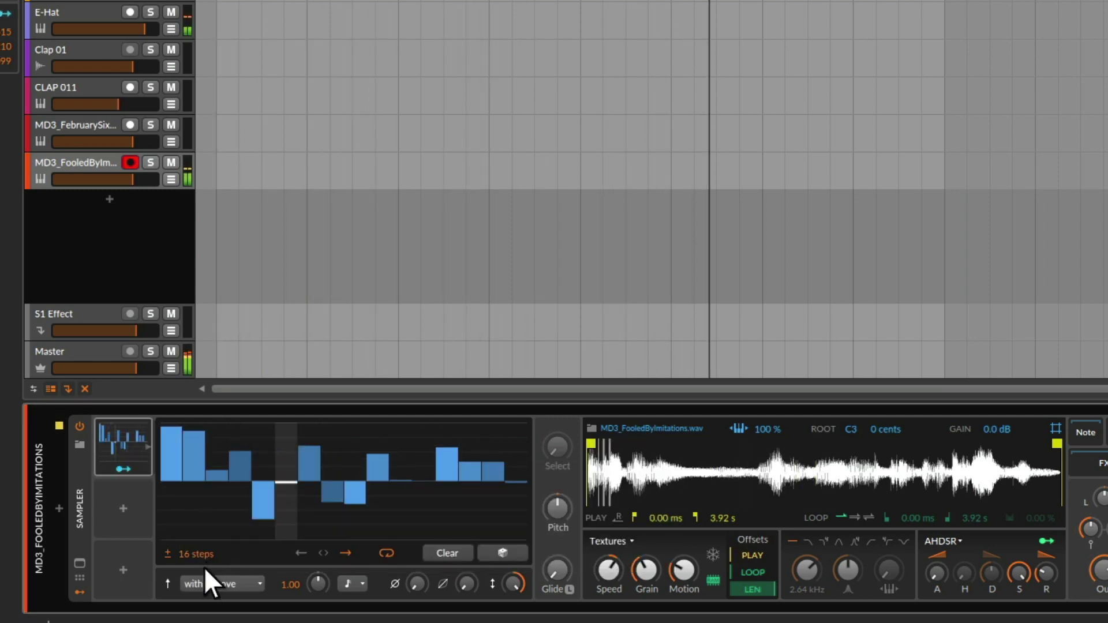
click(209, 583)
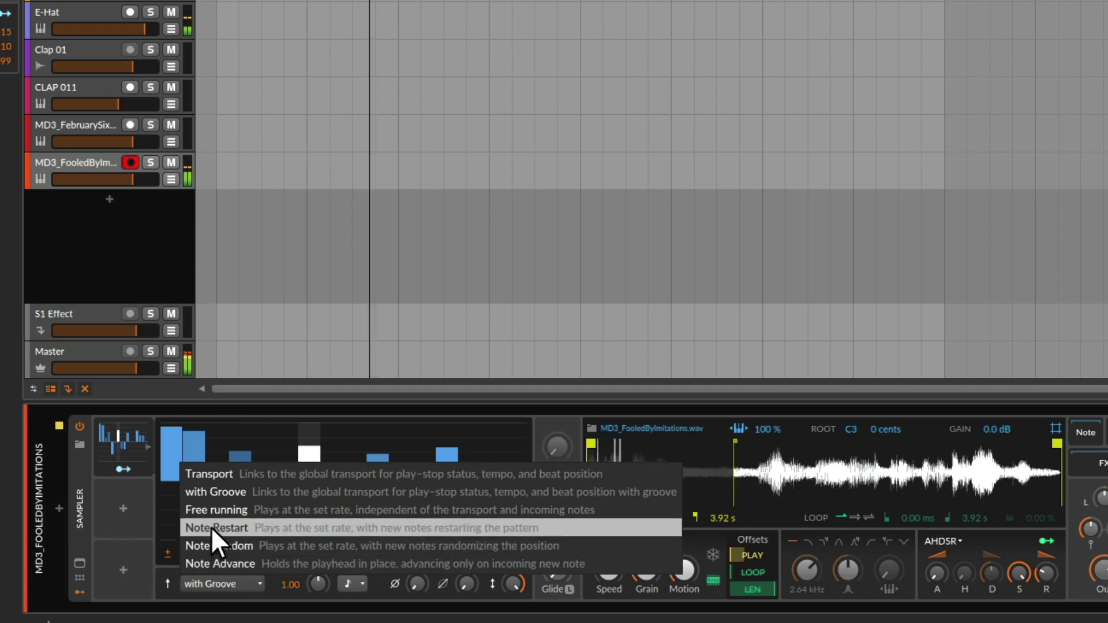
click(213, 510)
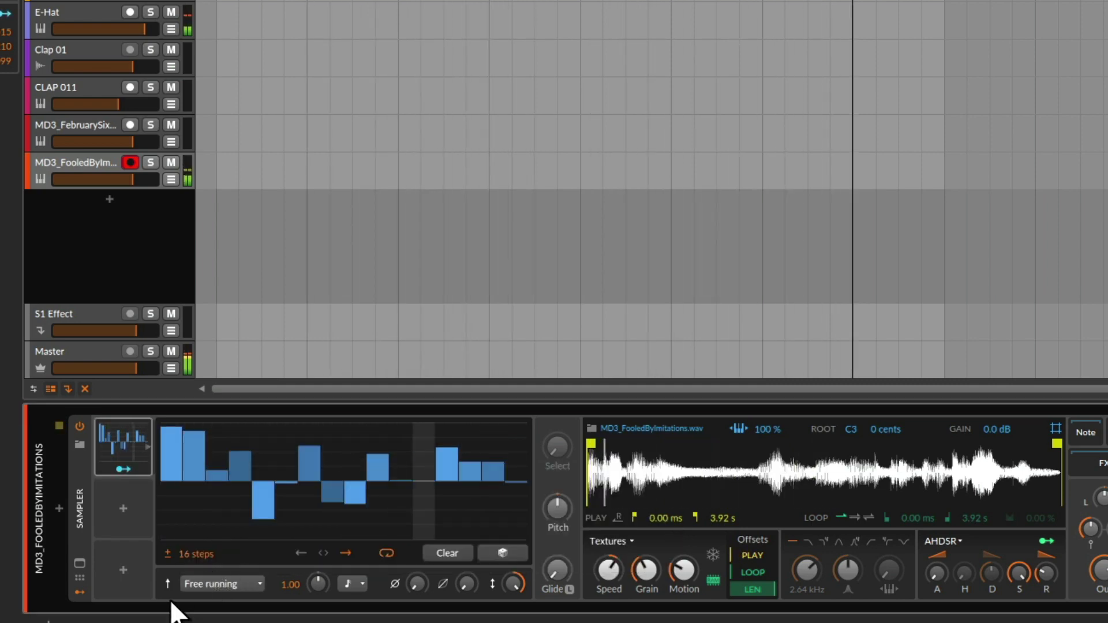
Step: Return the Steps mode to Transport and shorten the pattern to 15 steps
click(202, 583)
click(211, 474)
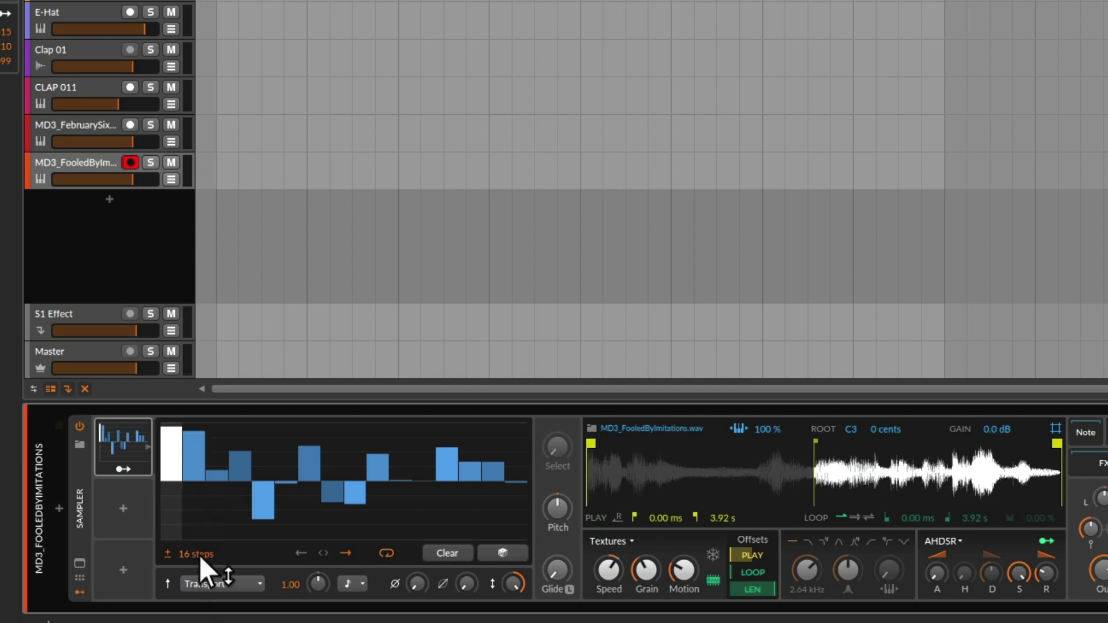
drag(199, 556, 199, 561)
Step: Change the Steps rate to 8th notes, then to quarter notes, with playback running
click(340, 580)
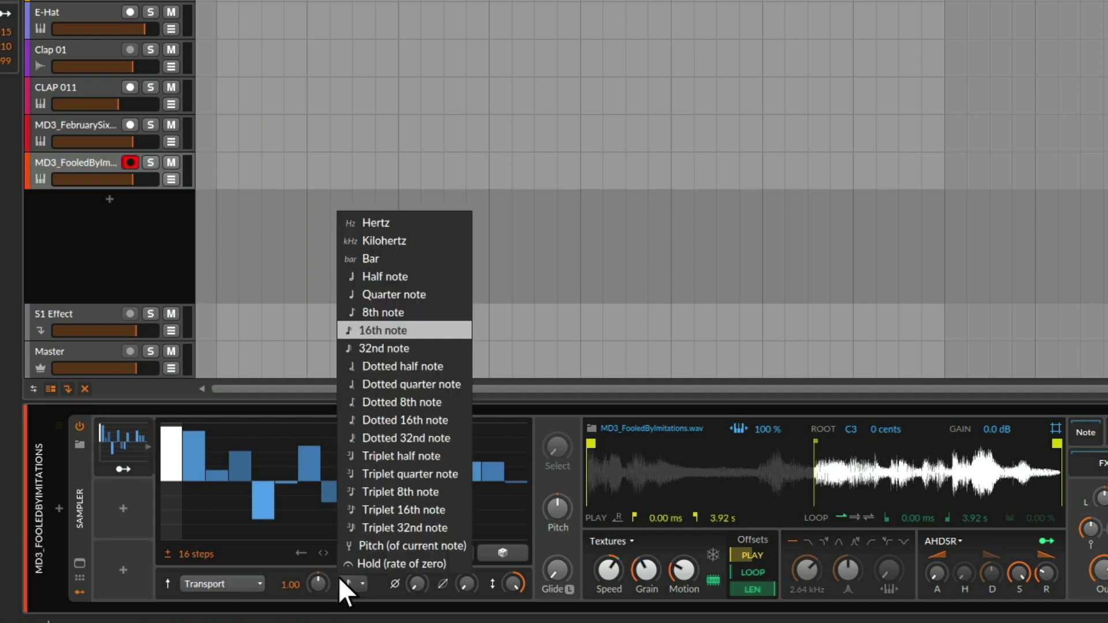
click(392, 311)
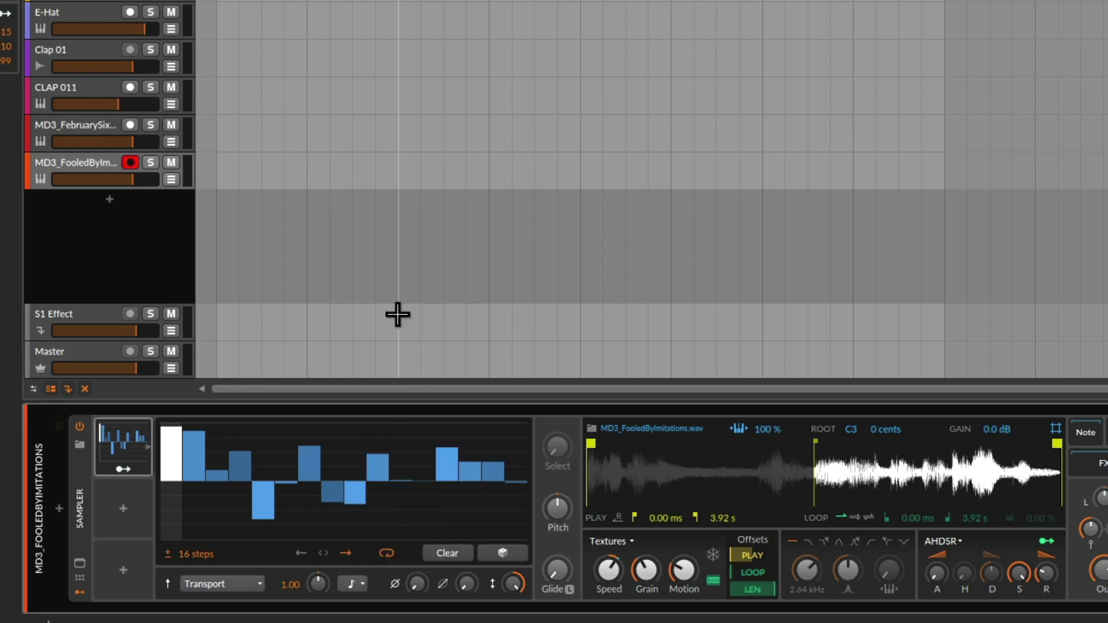
key(space)
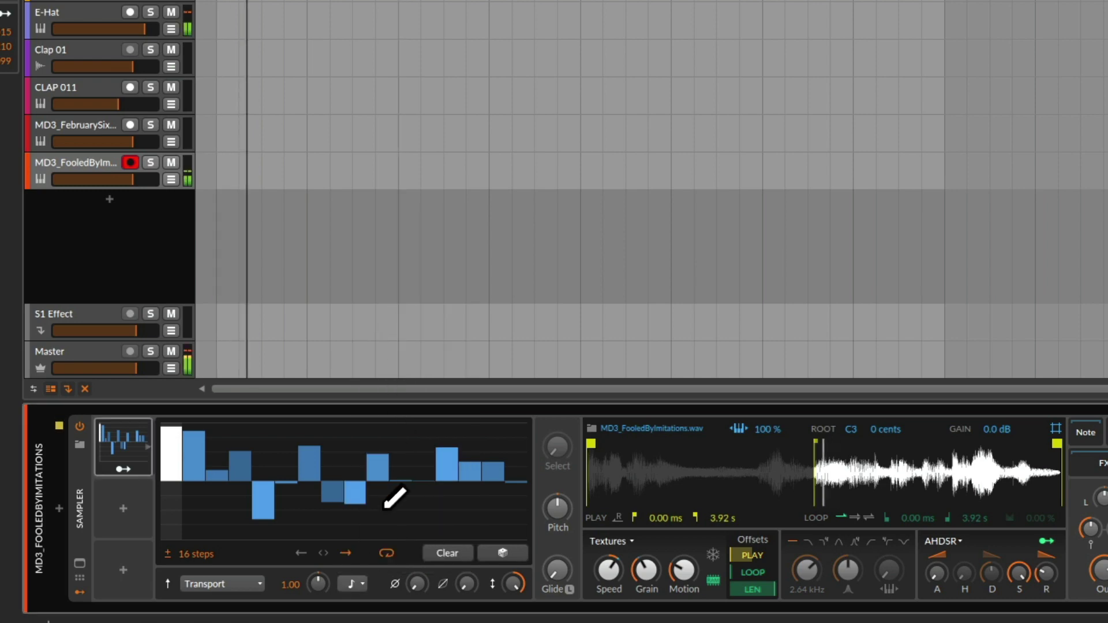
click(358, 584)
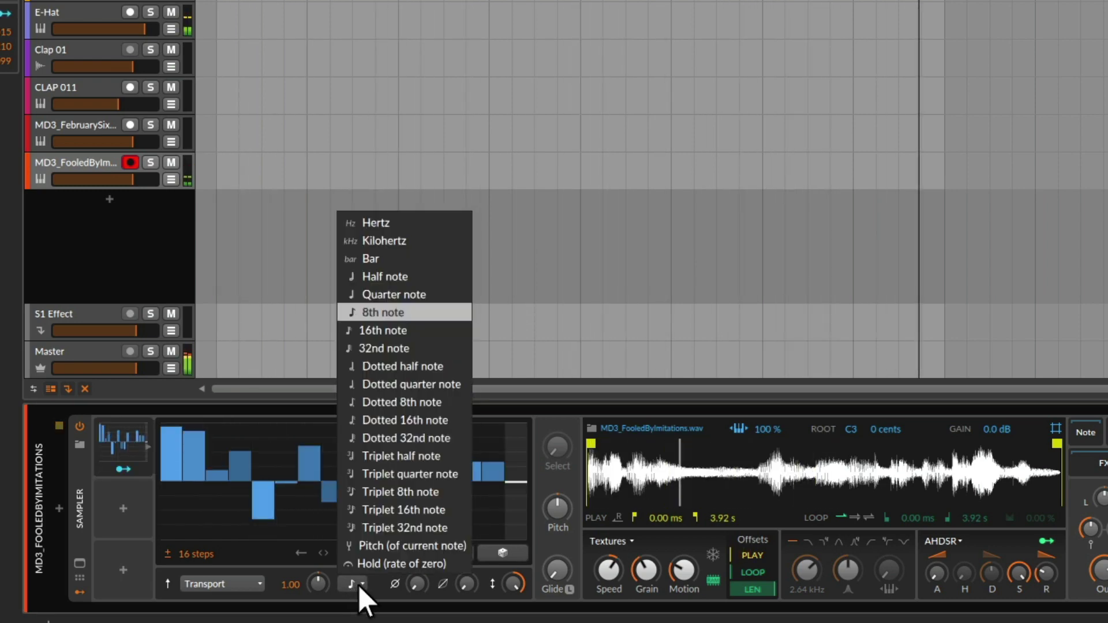
click(391, 293)
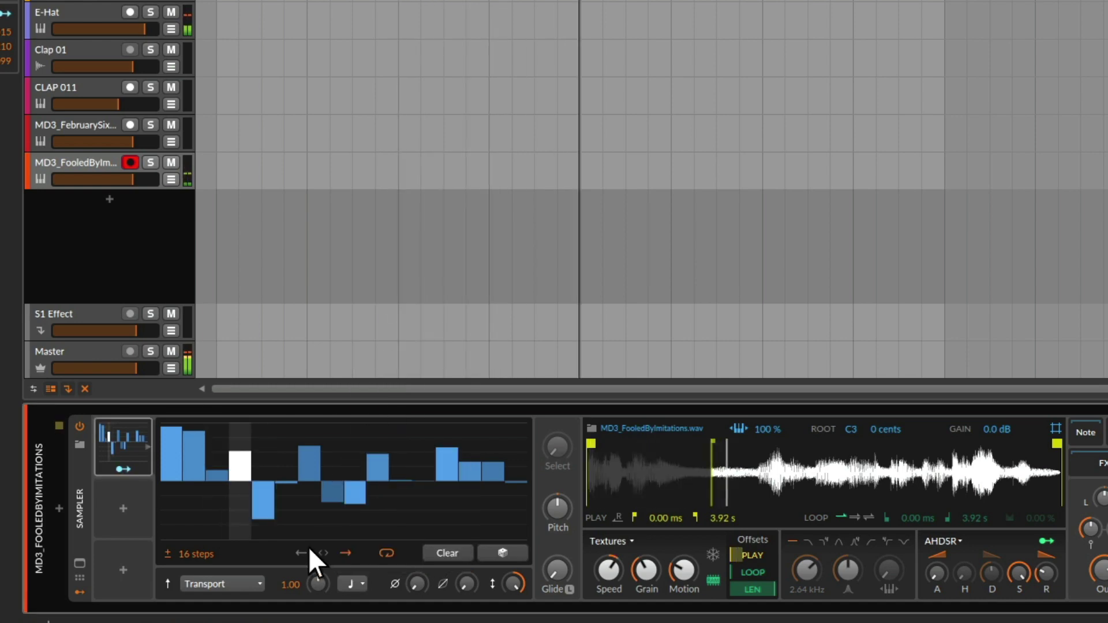
Step: Make step 5 positive, set half-note steps, and shorten the Textures grain to 2.65 ms
click(265, 468)
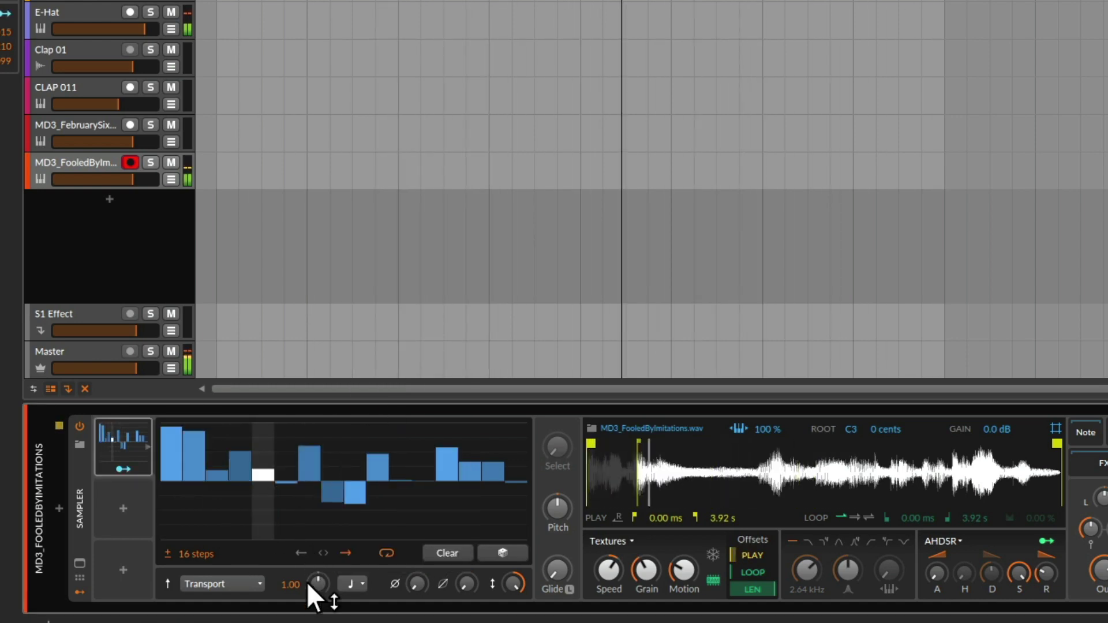
click(353, 583)
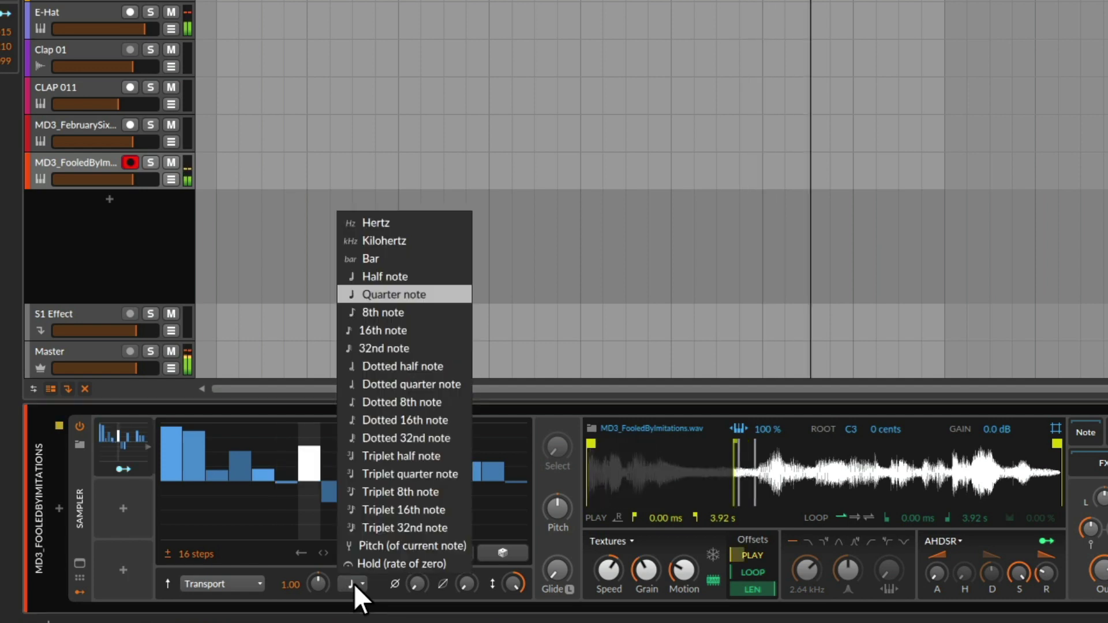
click(375, 277)
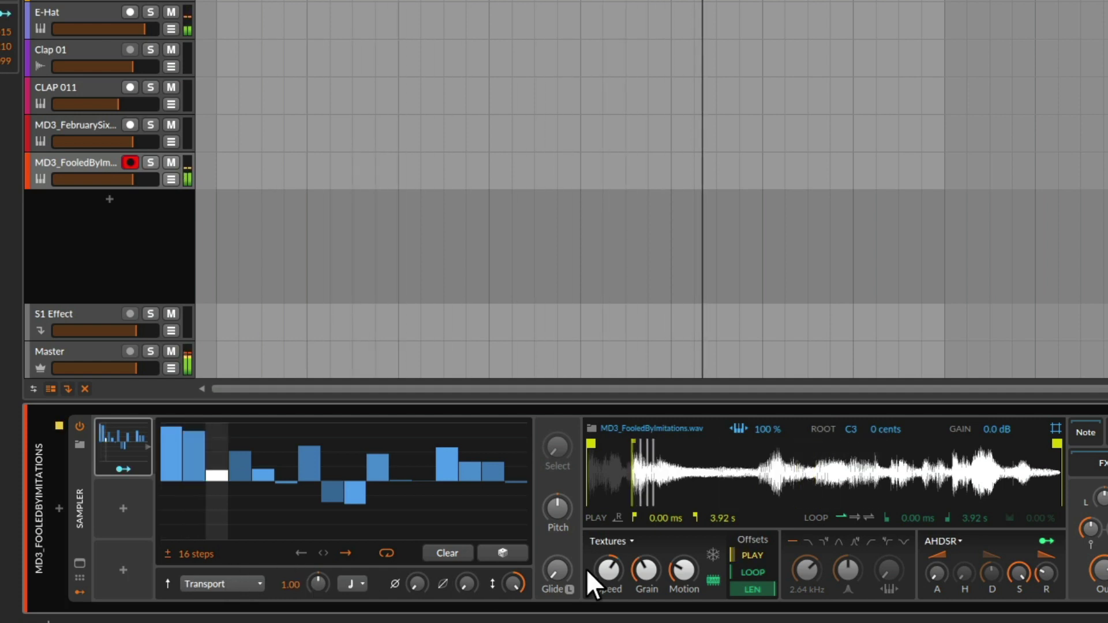
drag(646, 570, 647, 577)
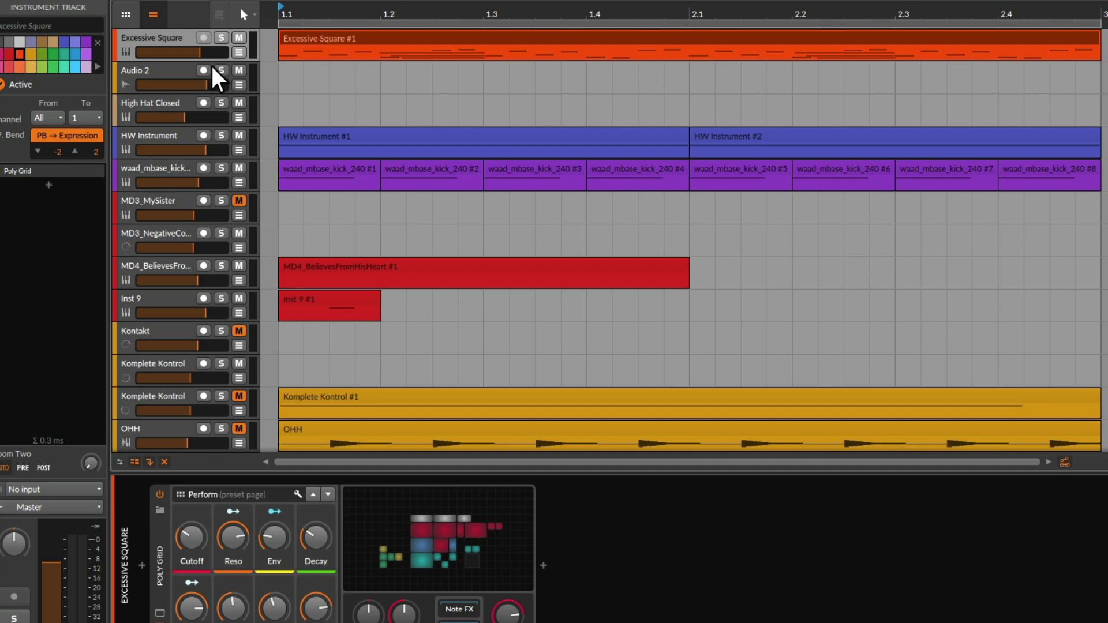
Step: Solo Excessive Square and MD3_MySister, unmuting MD3_MySister, and start playback
click(221, 38)
key(space)
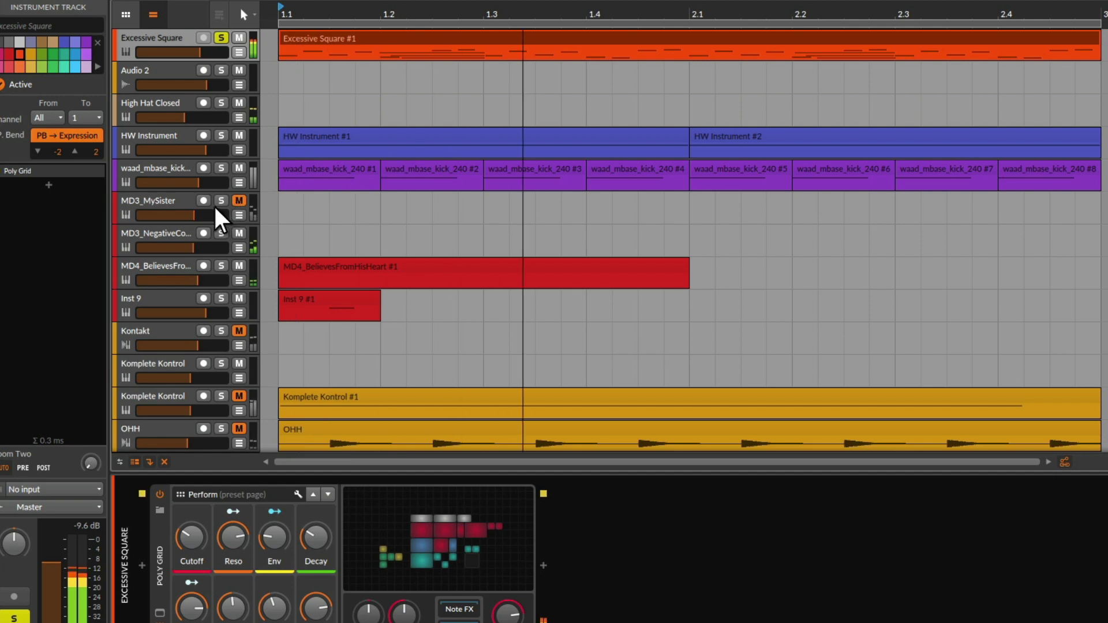
click(221, 201)
click(239, 200)
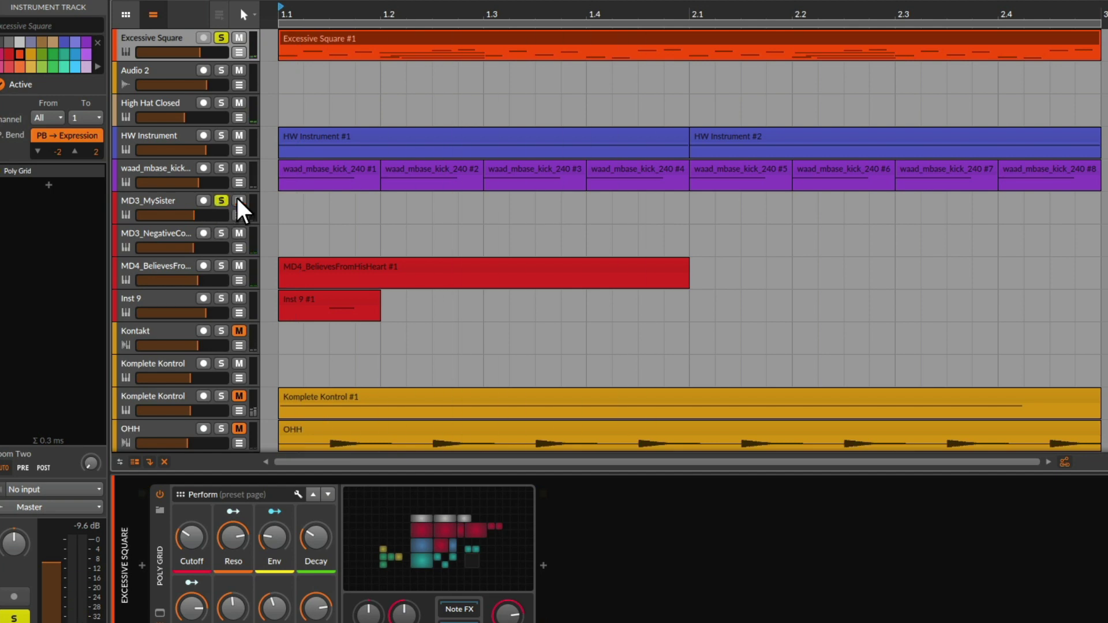
Step: View the MD3_MySister and MD3_NegativeContact devices and open the Denise The Sweeper window
click(156, 203)
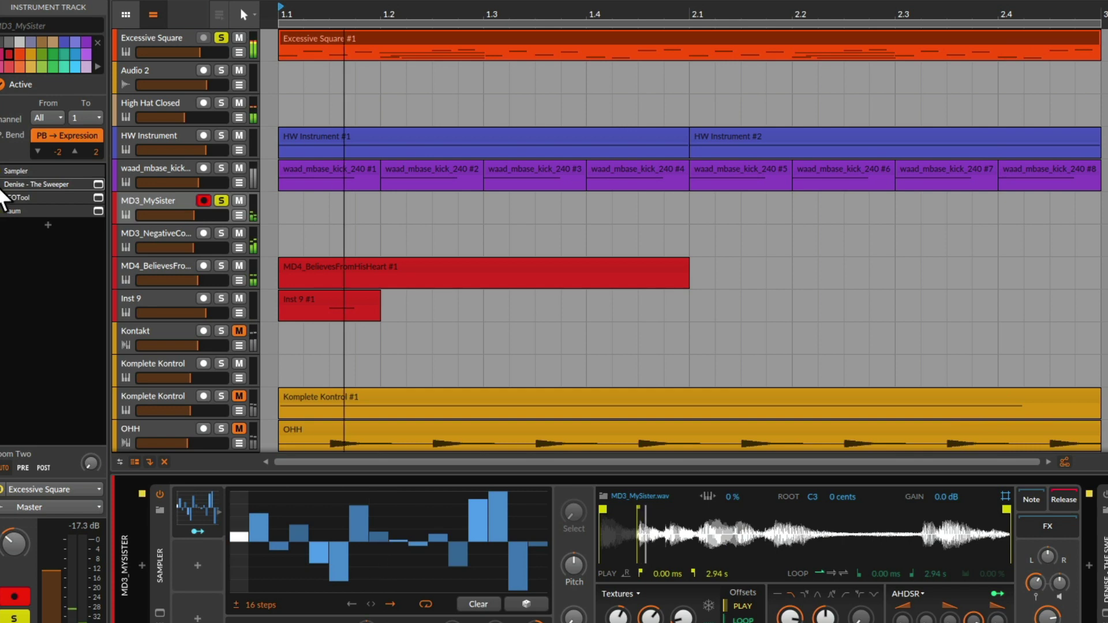
click(148, 237)
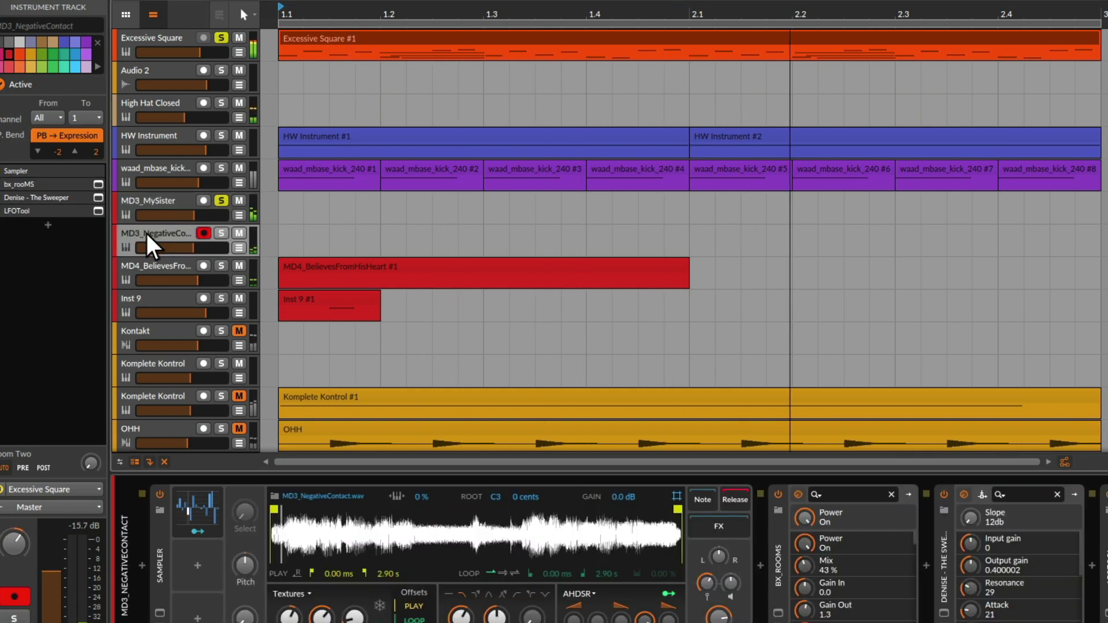
click(98, 198)
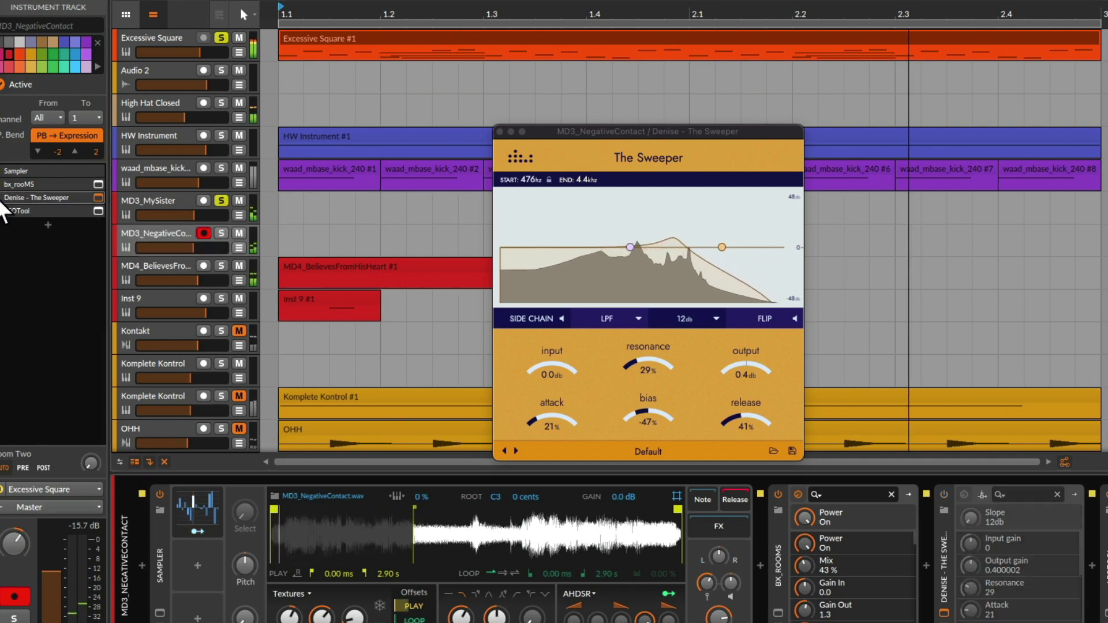
Step: Solo MD4_BelievesFromHisHeart, then unsolo MD3_MySister and Excessive Square
click(174, 267)
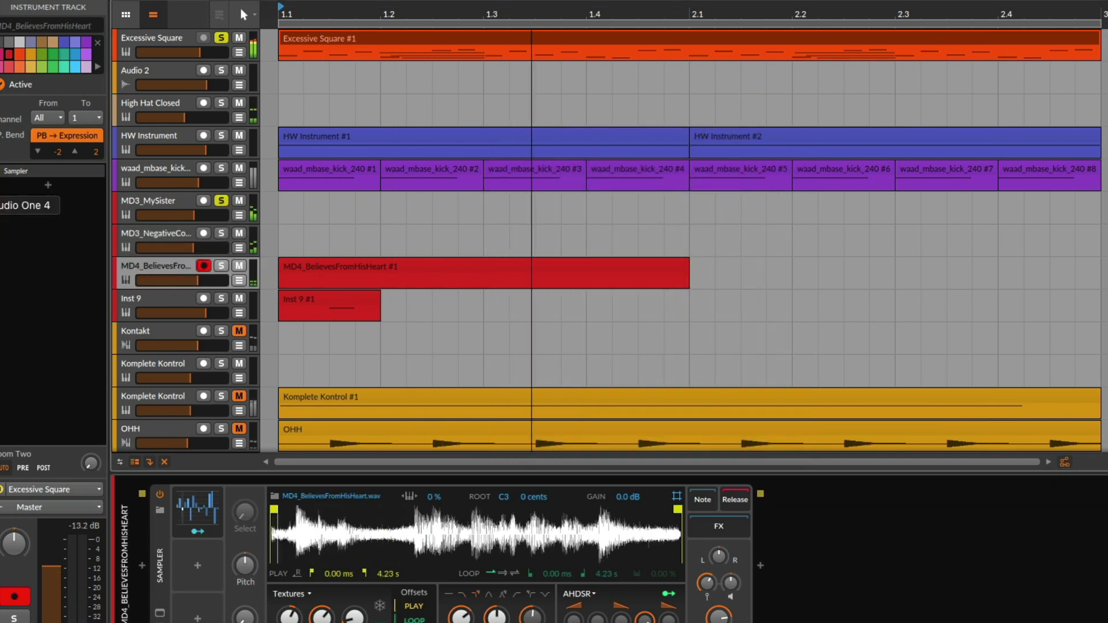
click(221, 266)
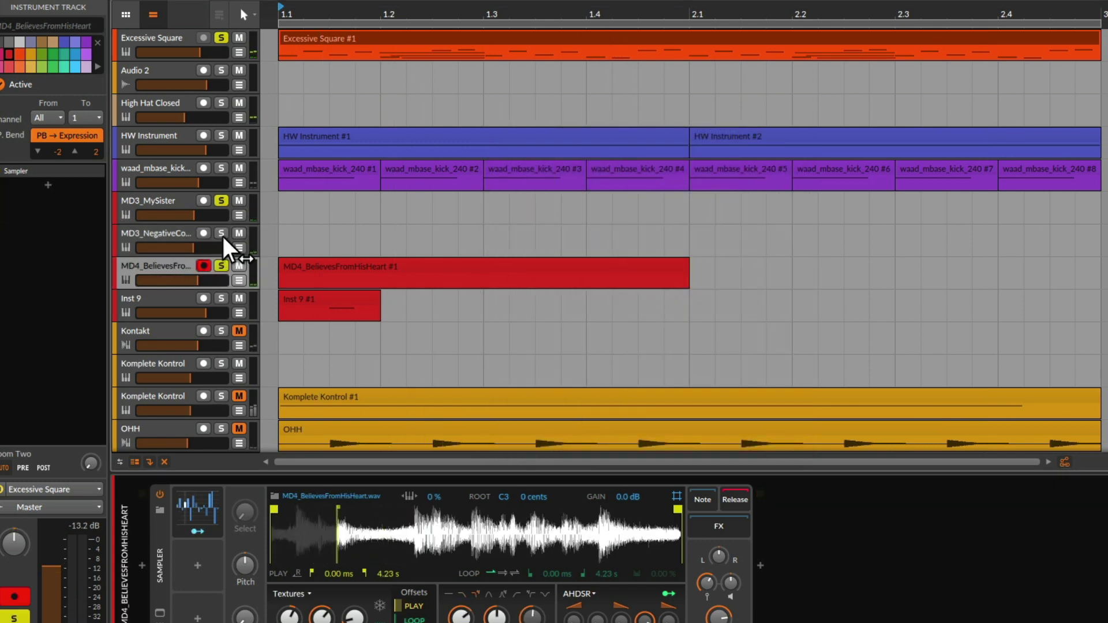
click(221, 201)
click(221, 38)
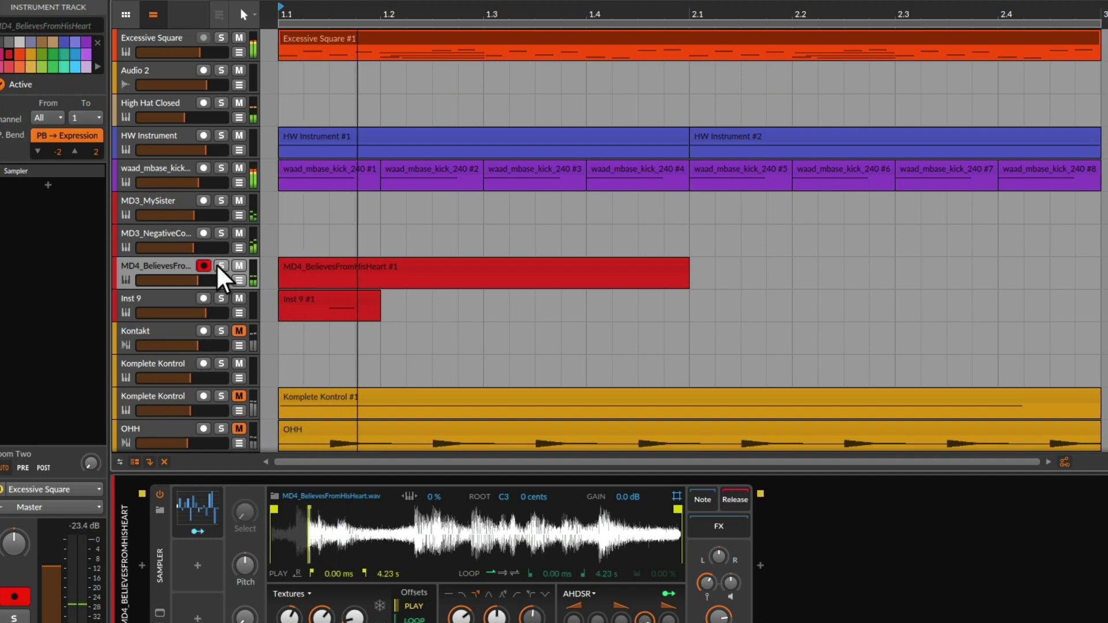
Step: Unmute the Kontakt track, then select the Excessive Square clip to show its Poly Grid
scroll(218, 260, down, 2)
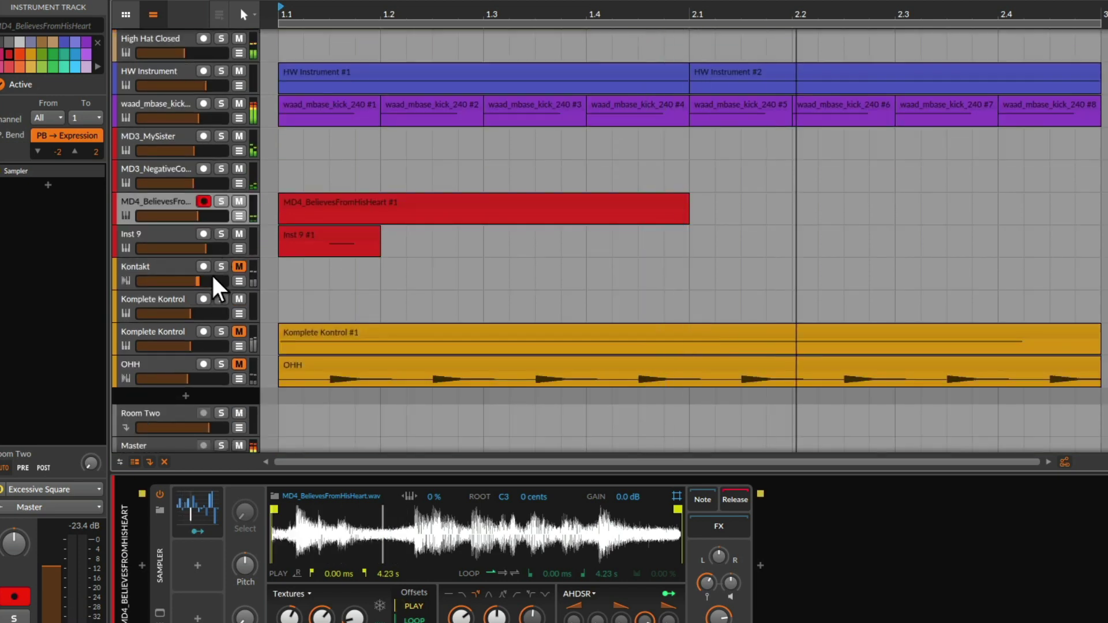
click(239, 267)
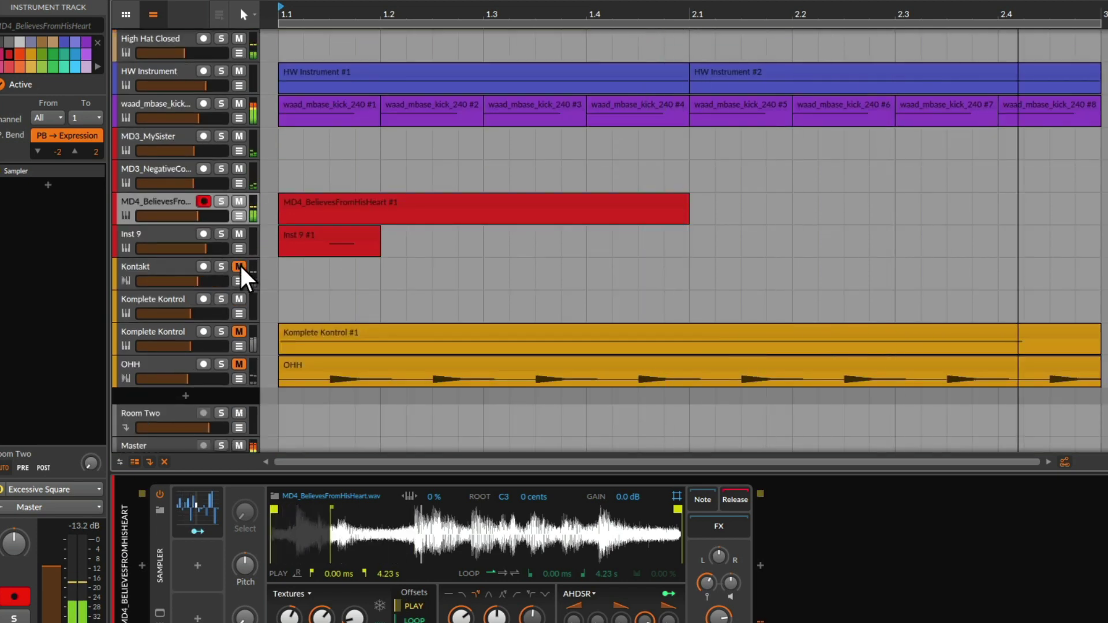
click(185, 277)
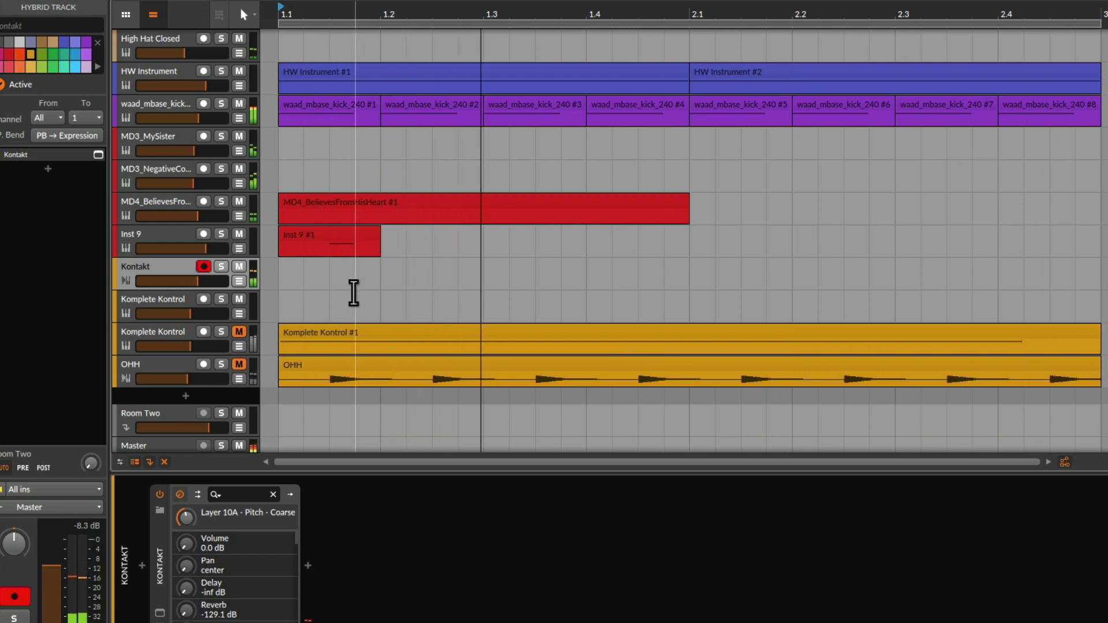
scroll(353, 292, up, 2)
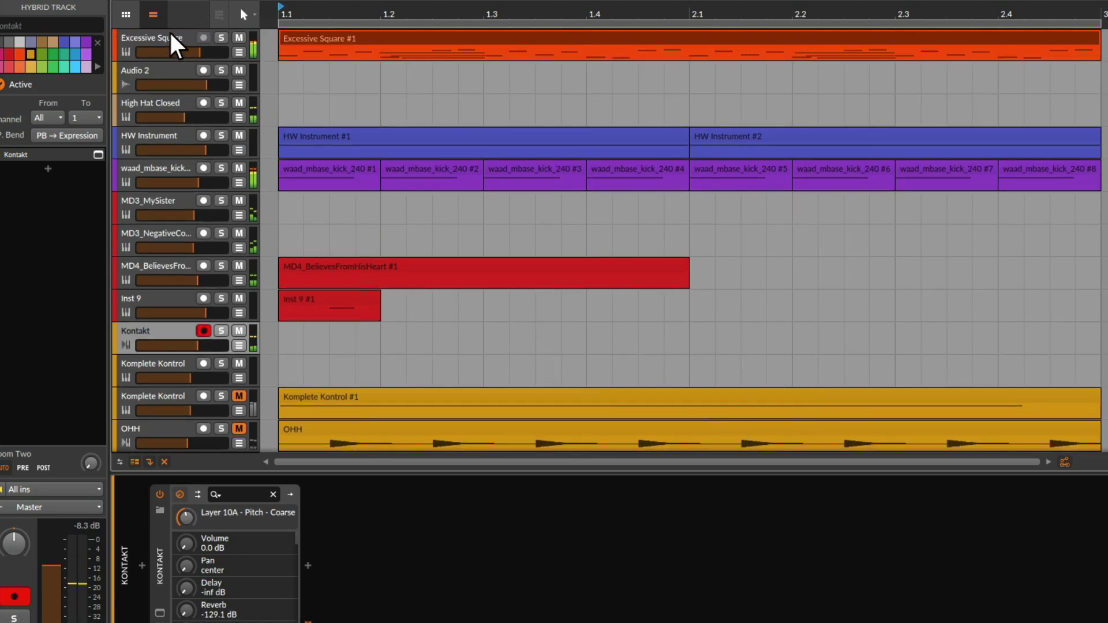
click(374, 45)
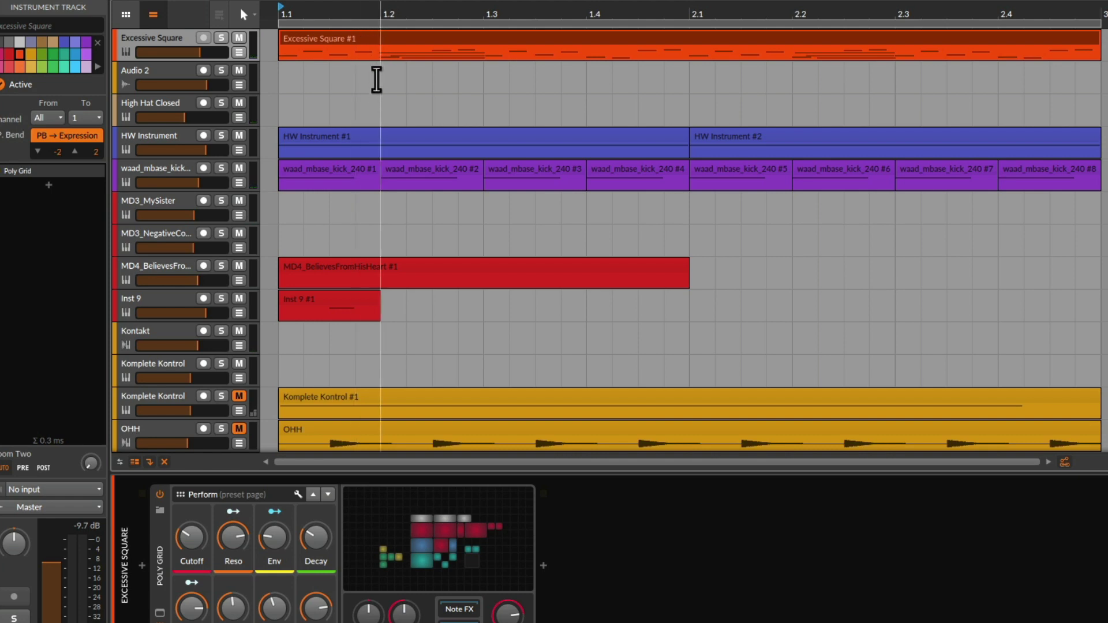